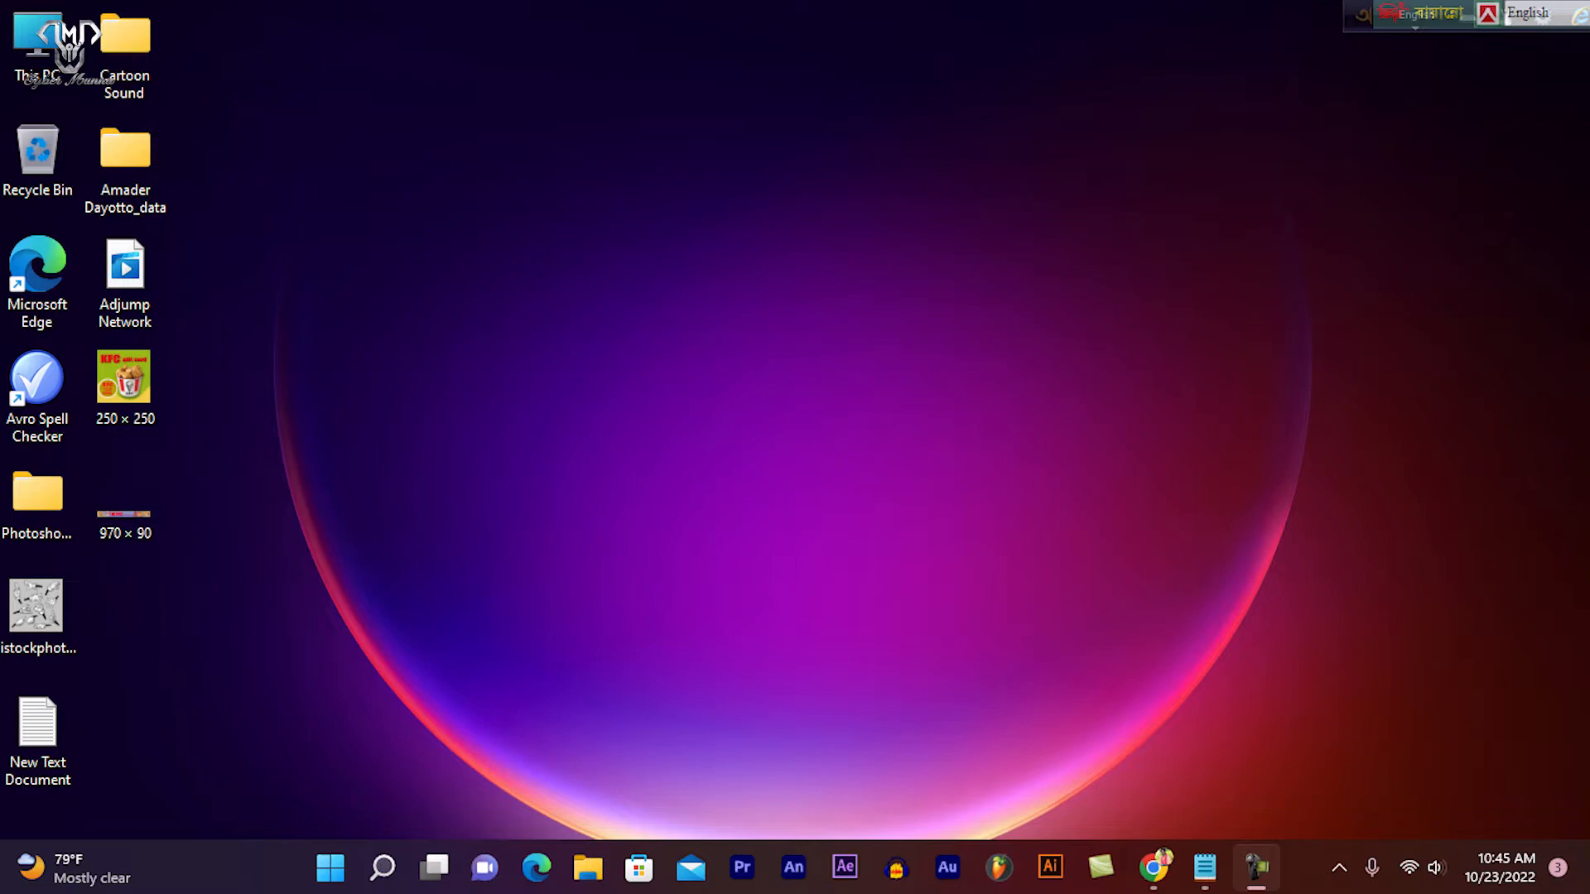
- Switch to Chrome, maximize its window and bring up the Ad jump network dashboard
click(1154, 868)
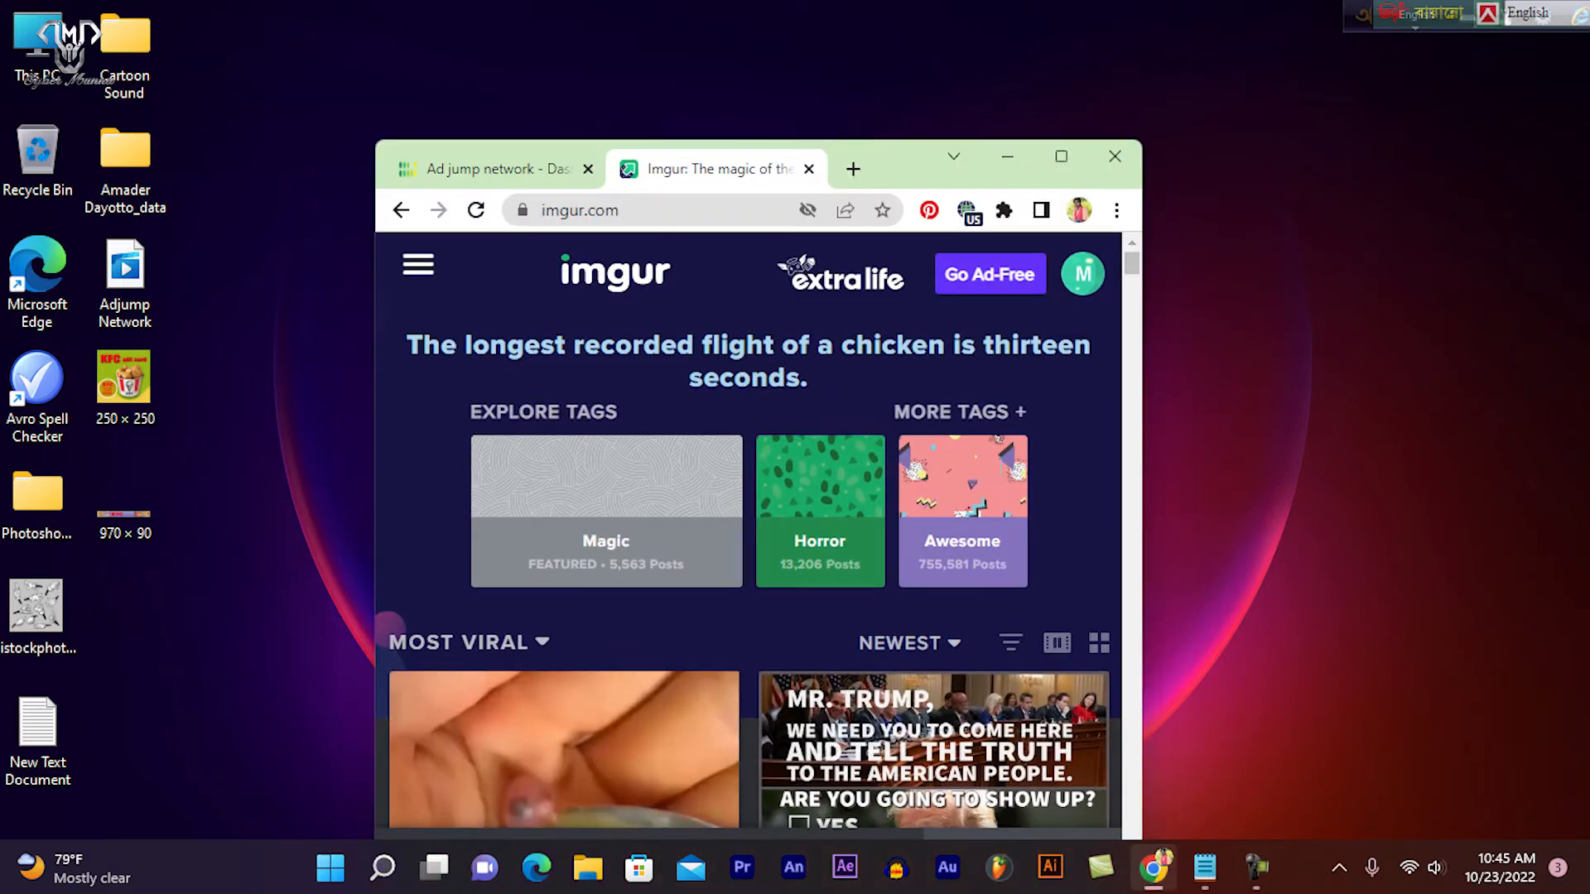
click(1061, 157)
click(141, 19)
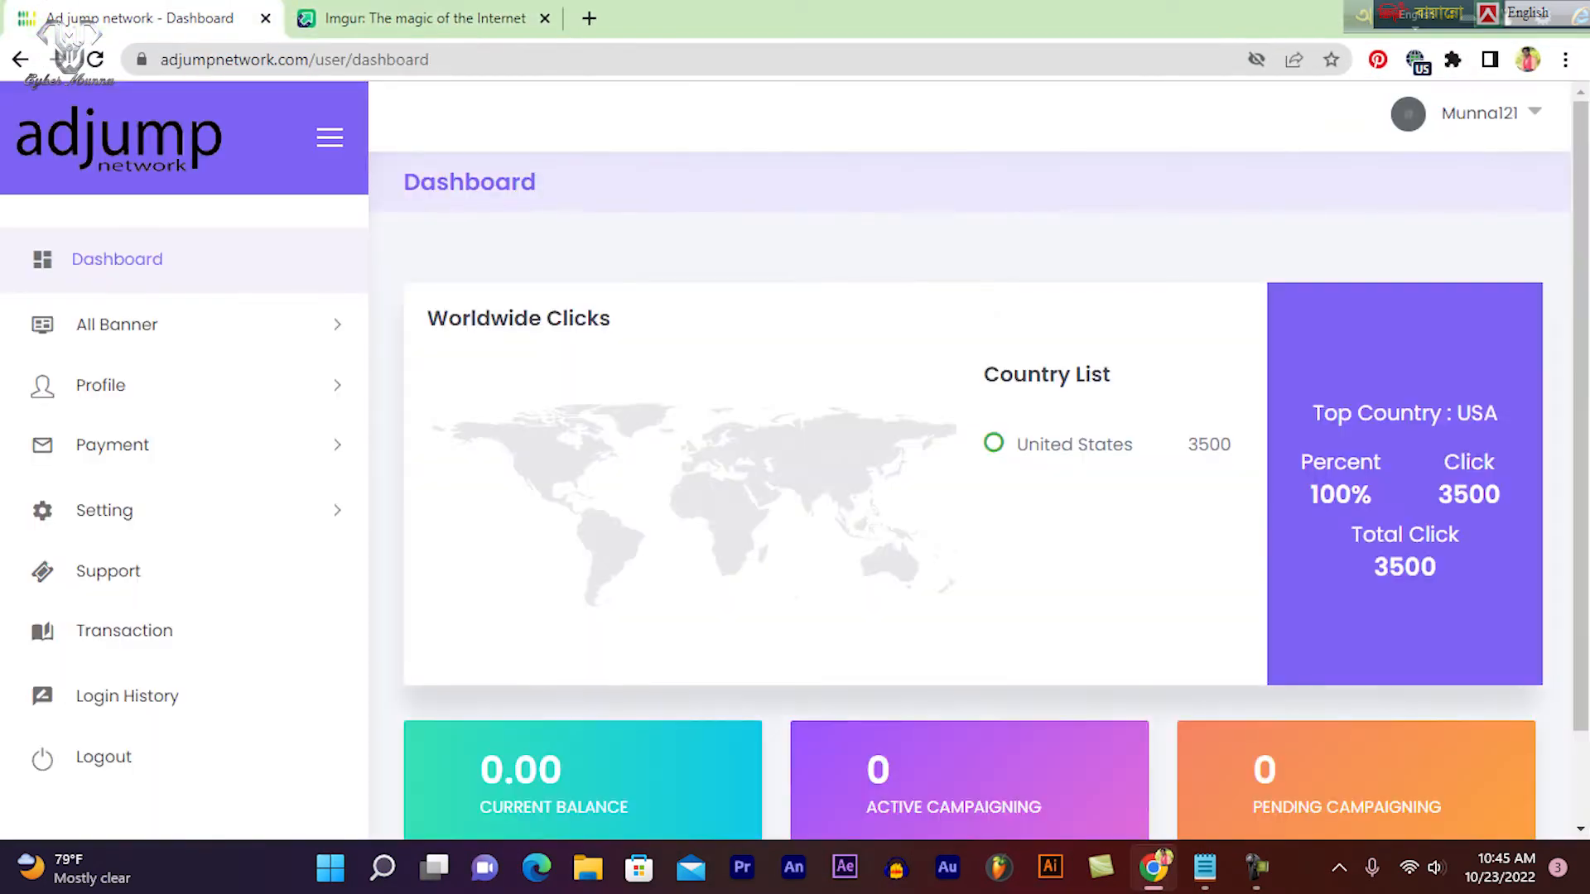
scroll(795, 461, down, 2)
scroll(795, 461, up, 2)
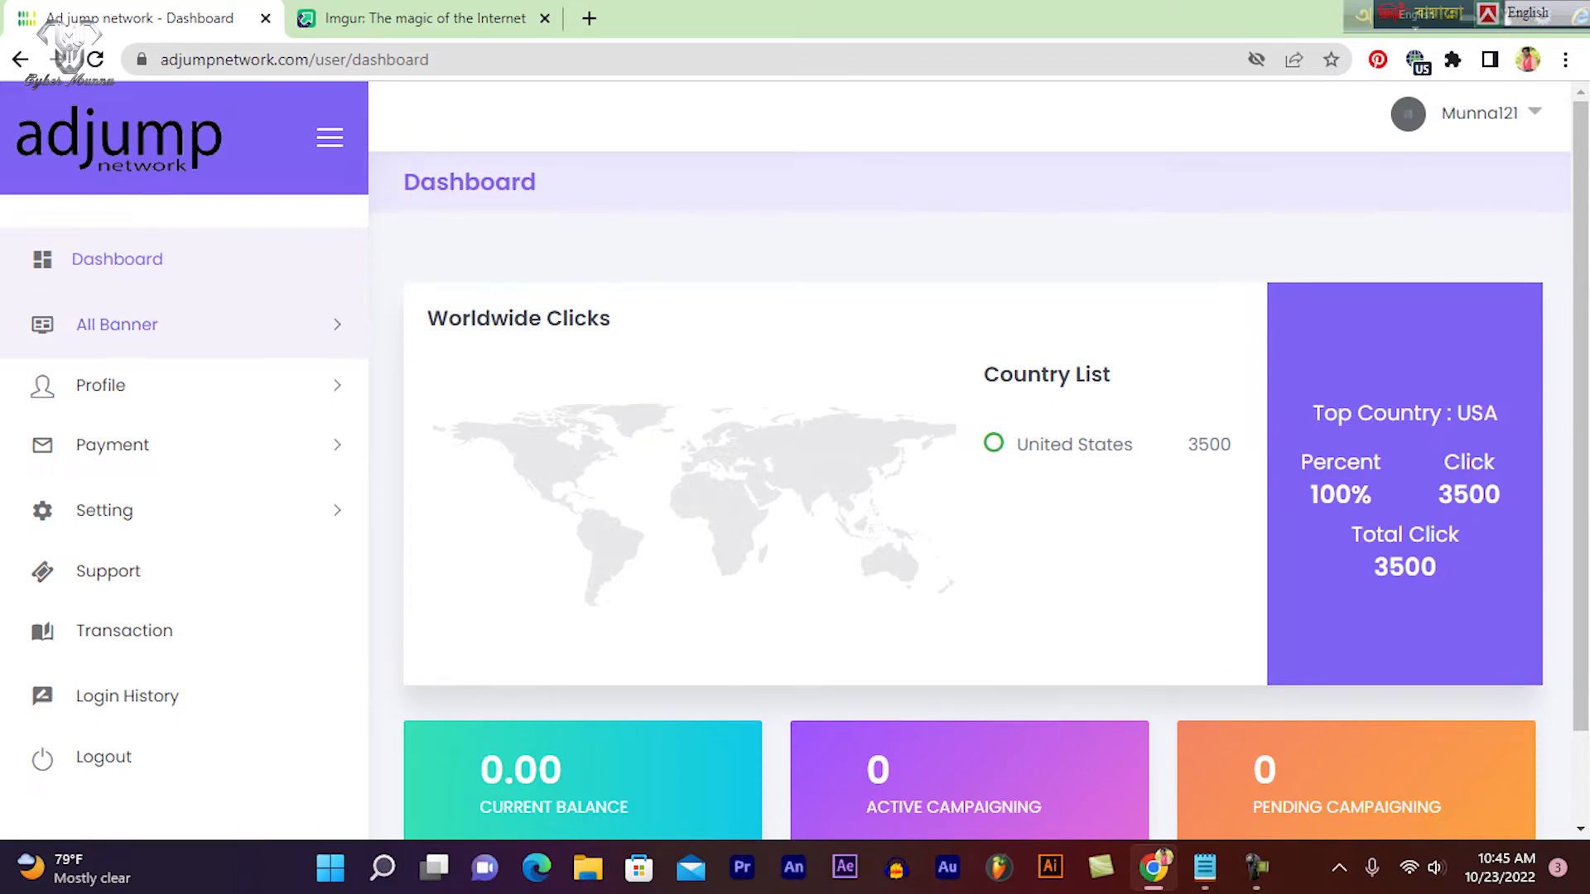
scroll(795, 461, down, 2)
scroll(795, 461, up, 2)
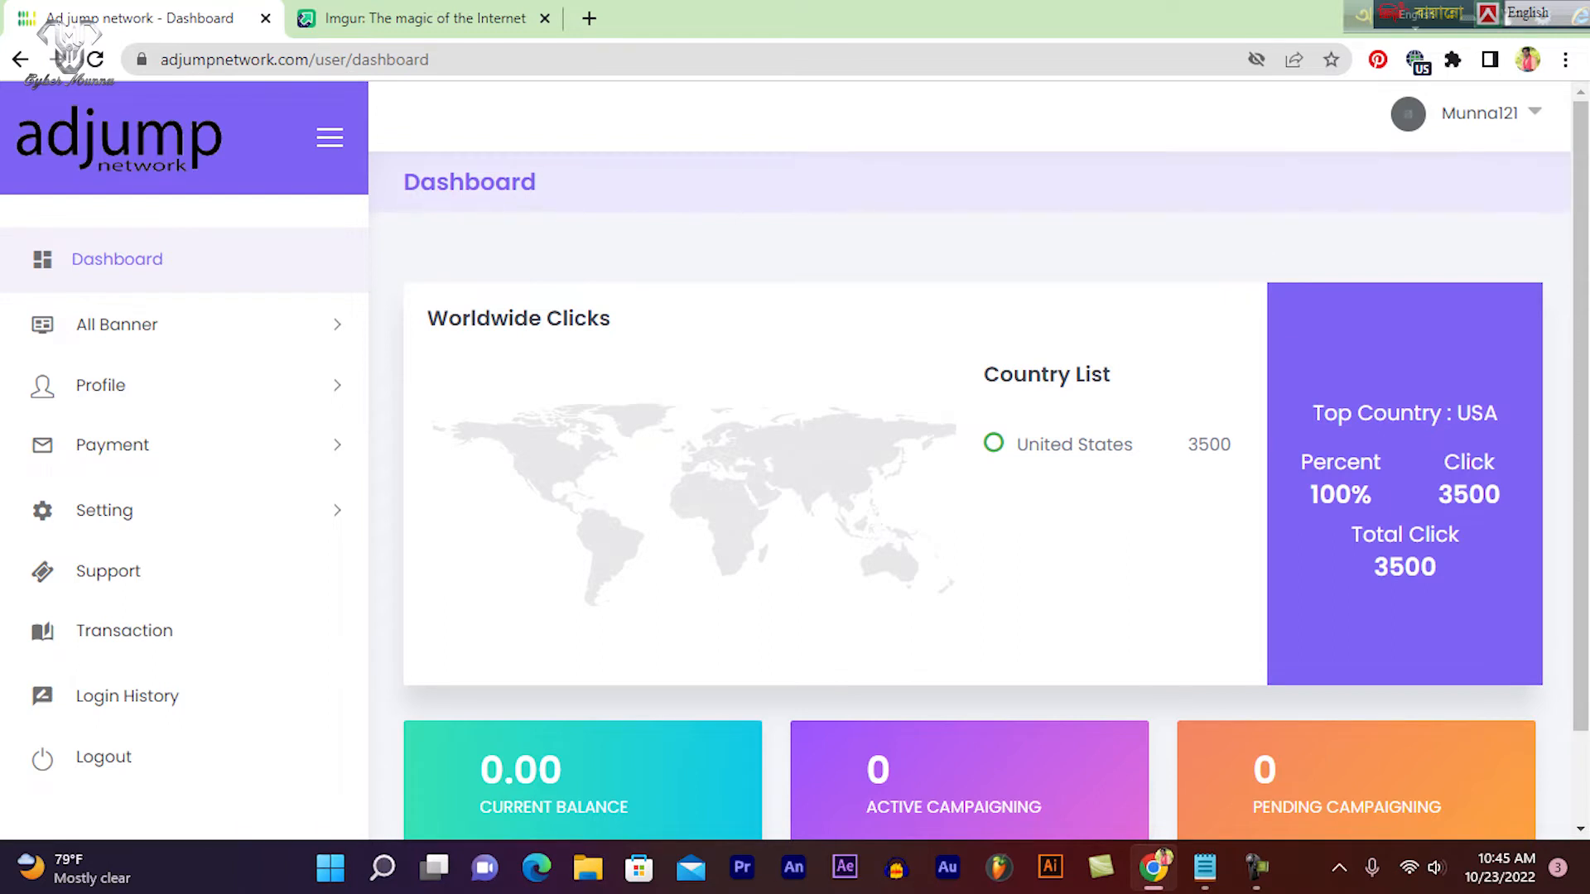
- Open the Create New Campaigning form from the banner options and look over its fields
click(117, 325)
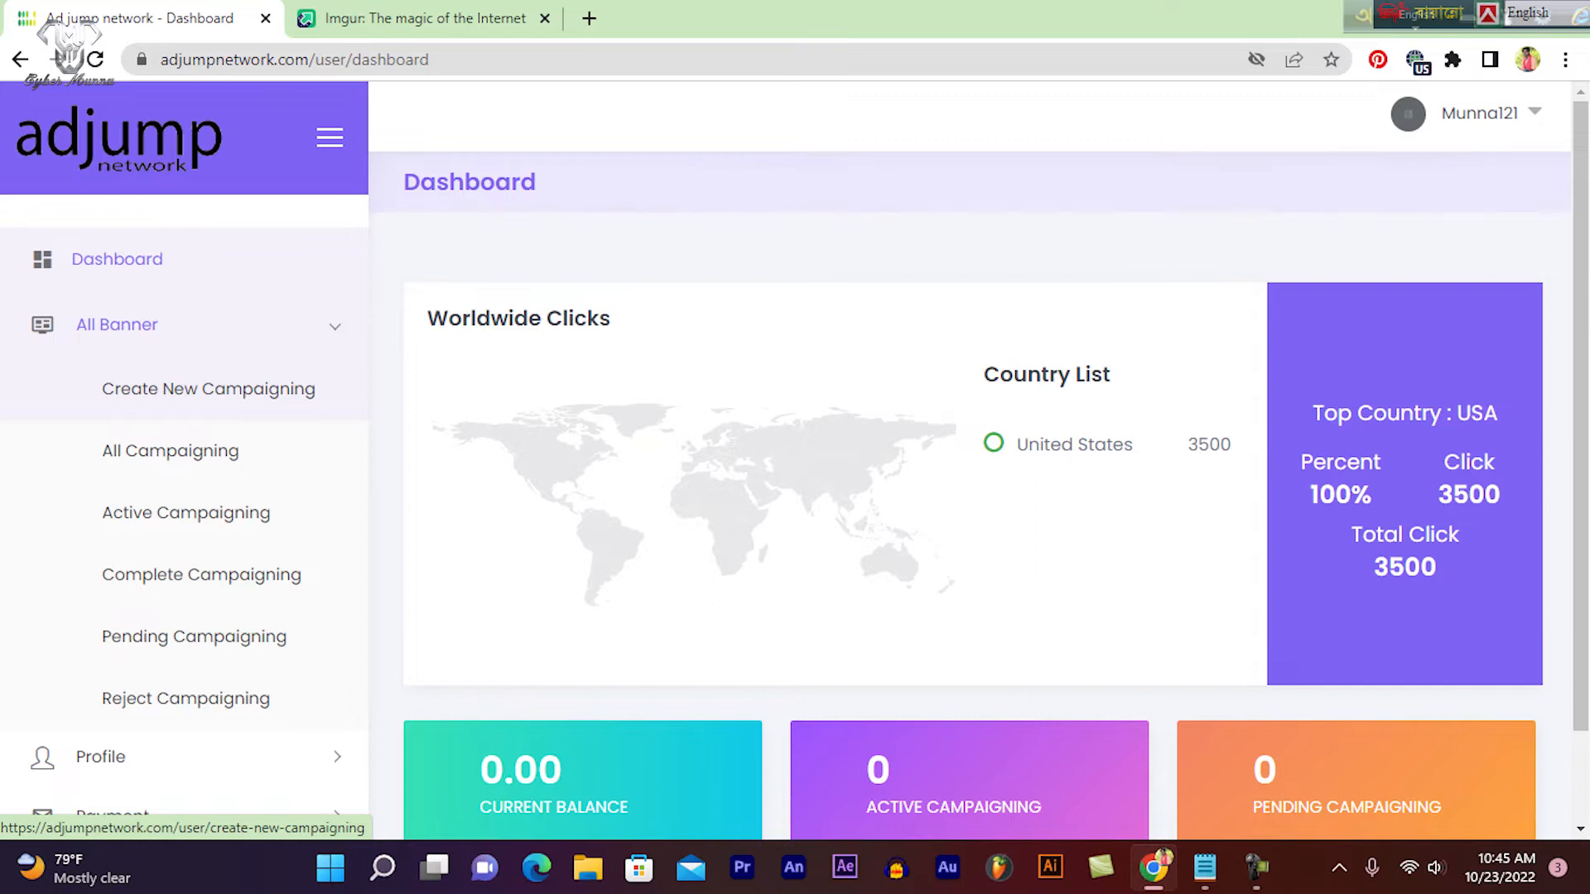
click(207, 388)
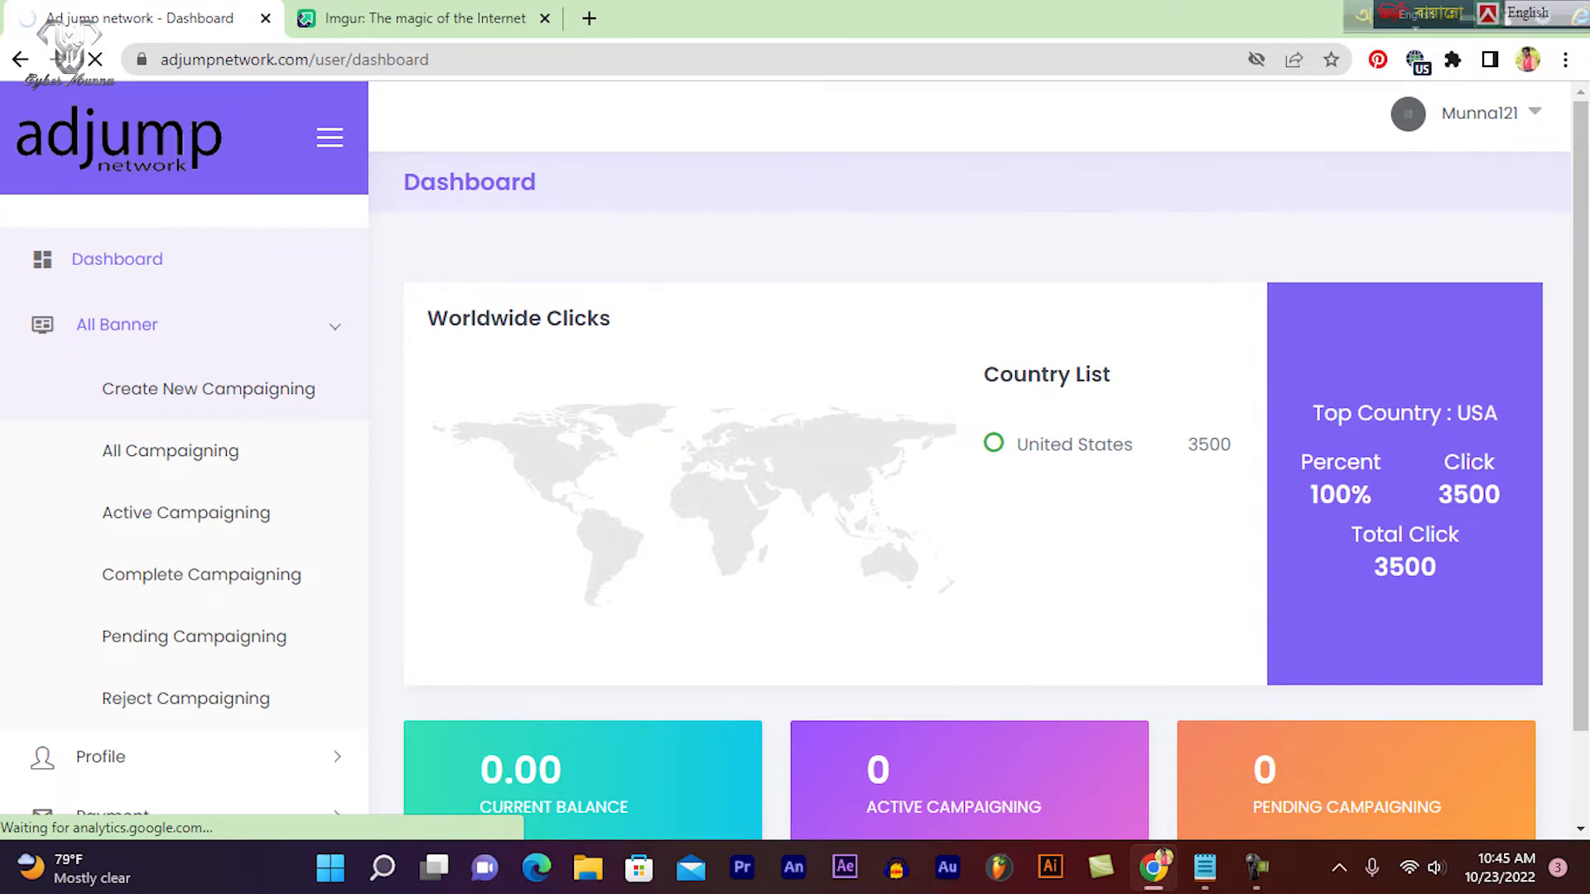
scroll(802, 472, down, 5)
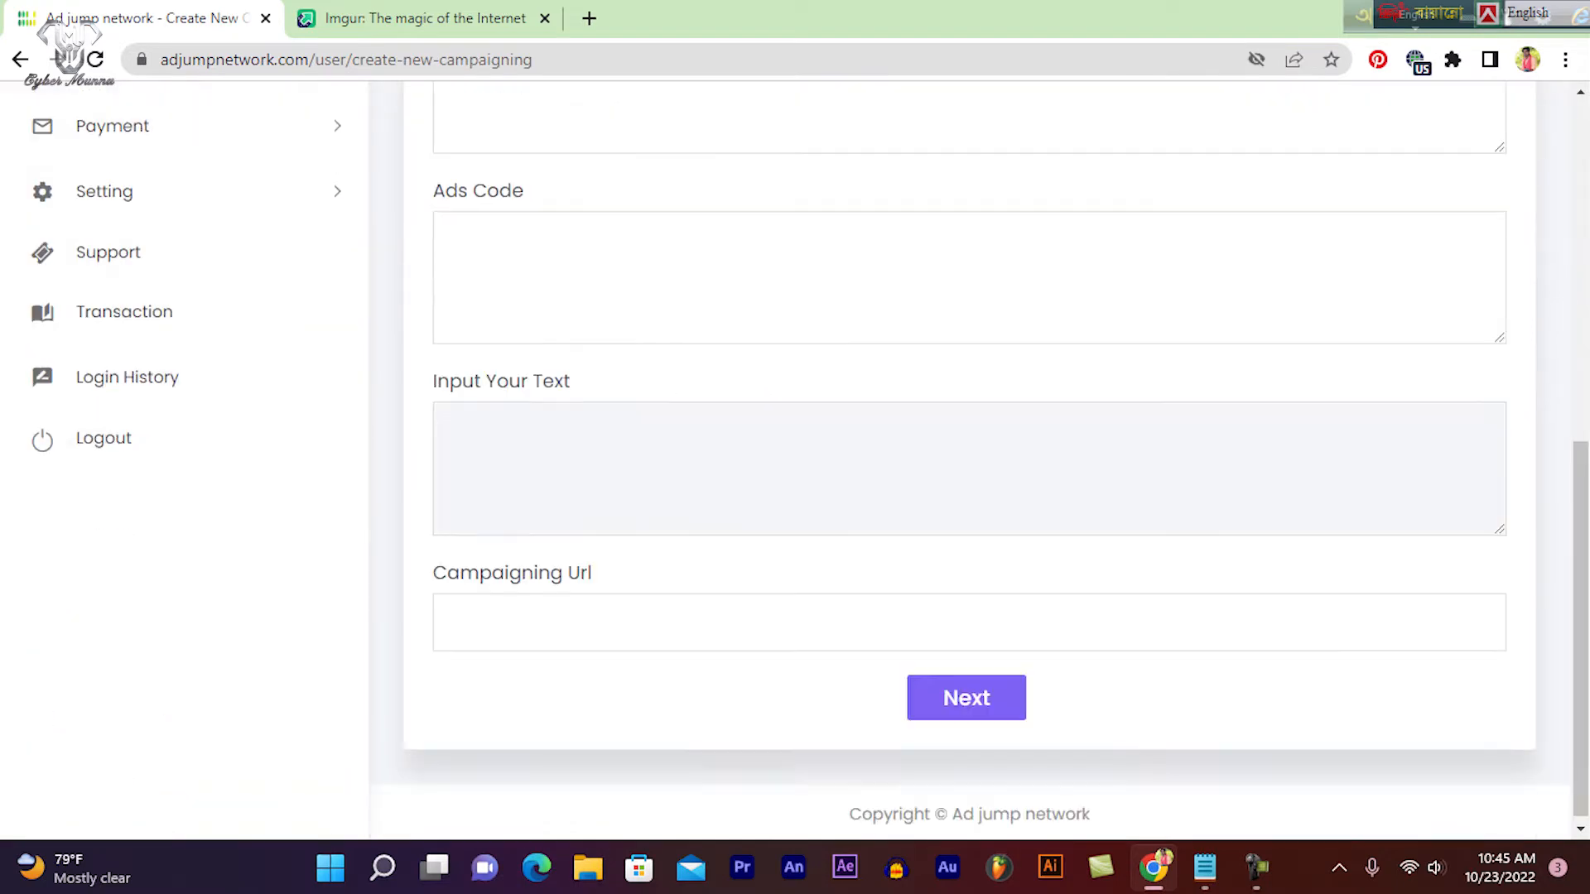
scroll(853, 468, up, 5)
scroll(1010, 675, up, 1)
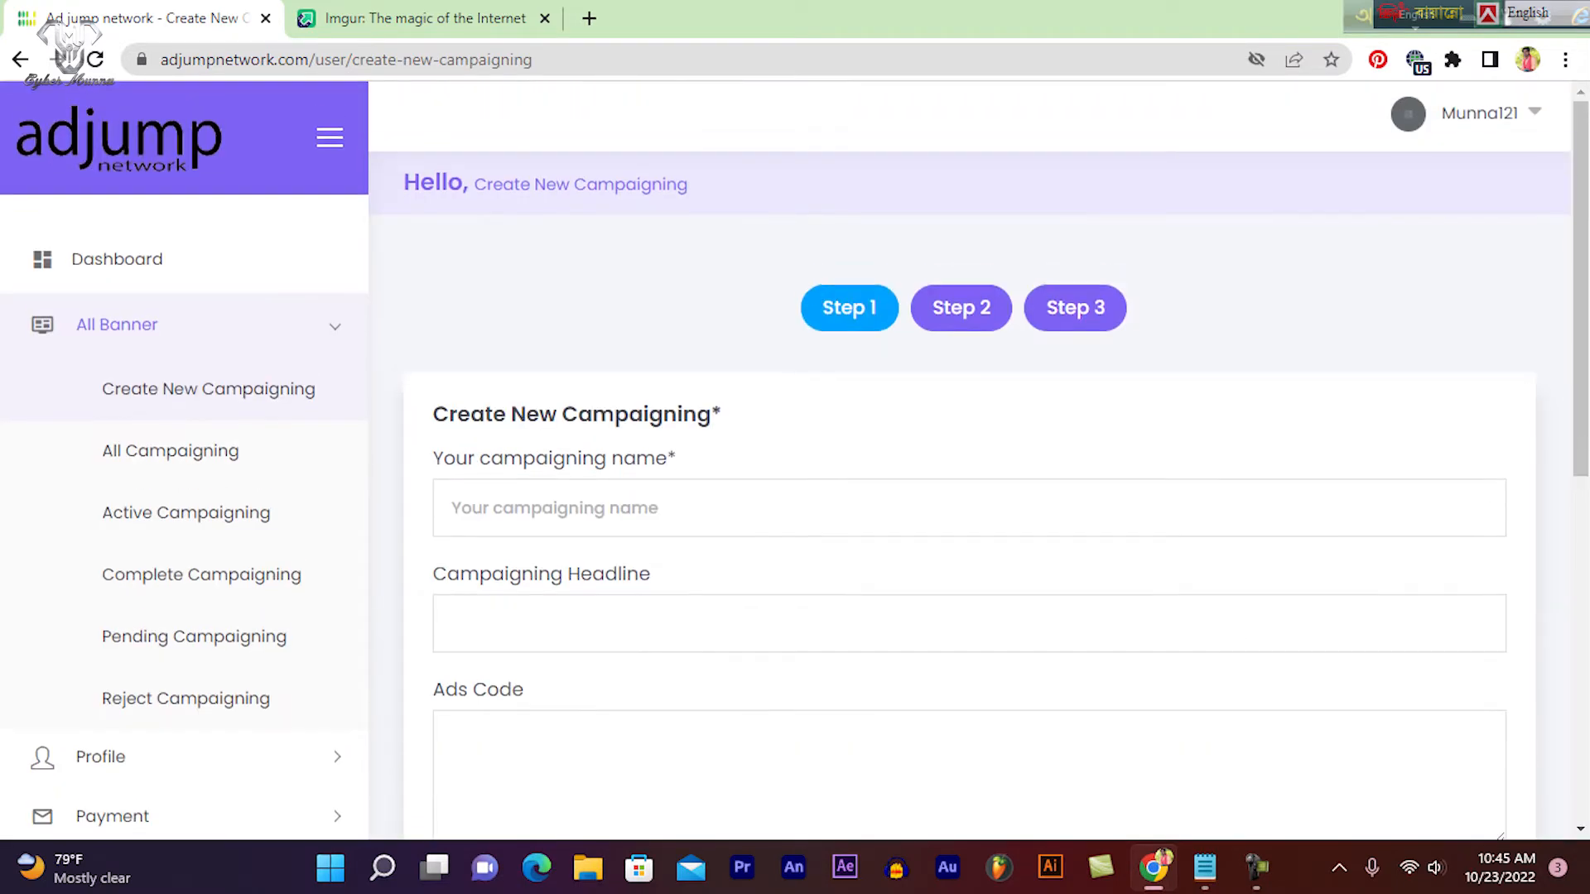
- Enter KFC as the campaigning name
click(861, 508)
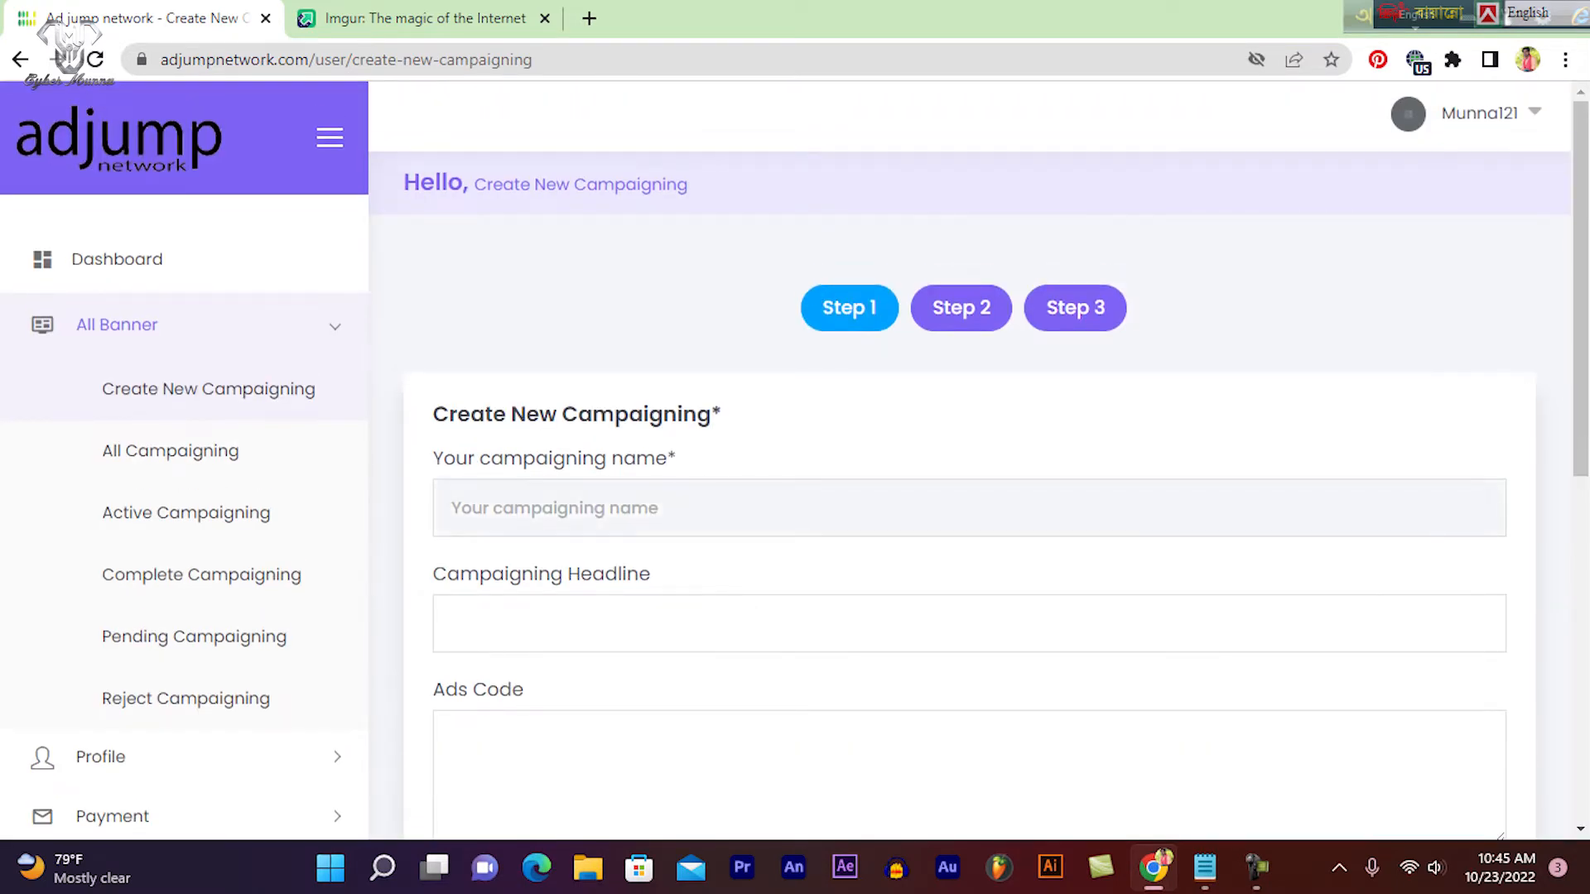
drag(704, 461, 277, 453)
click(662, 508)
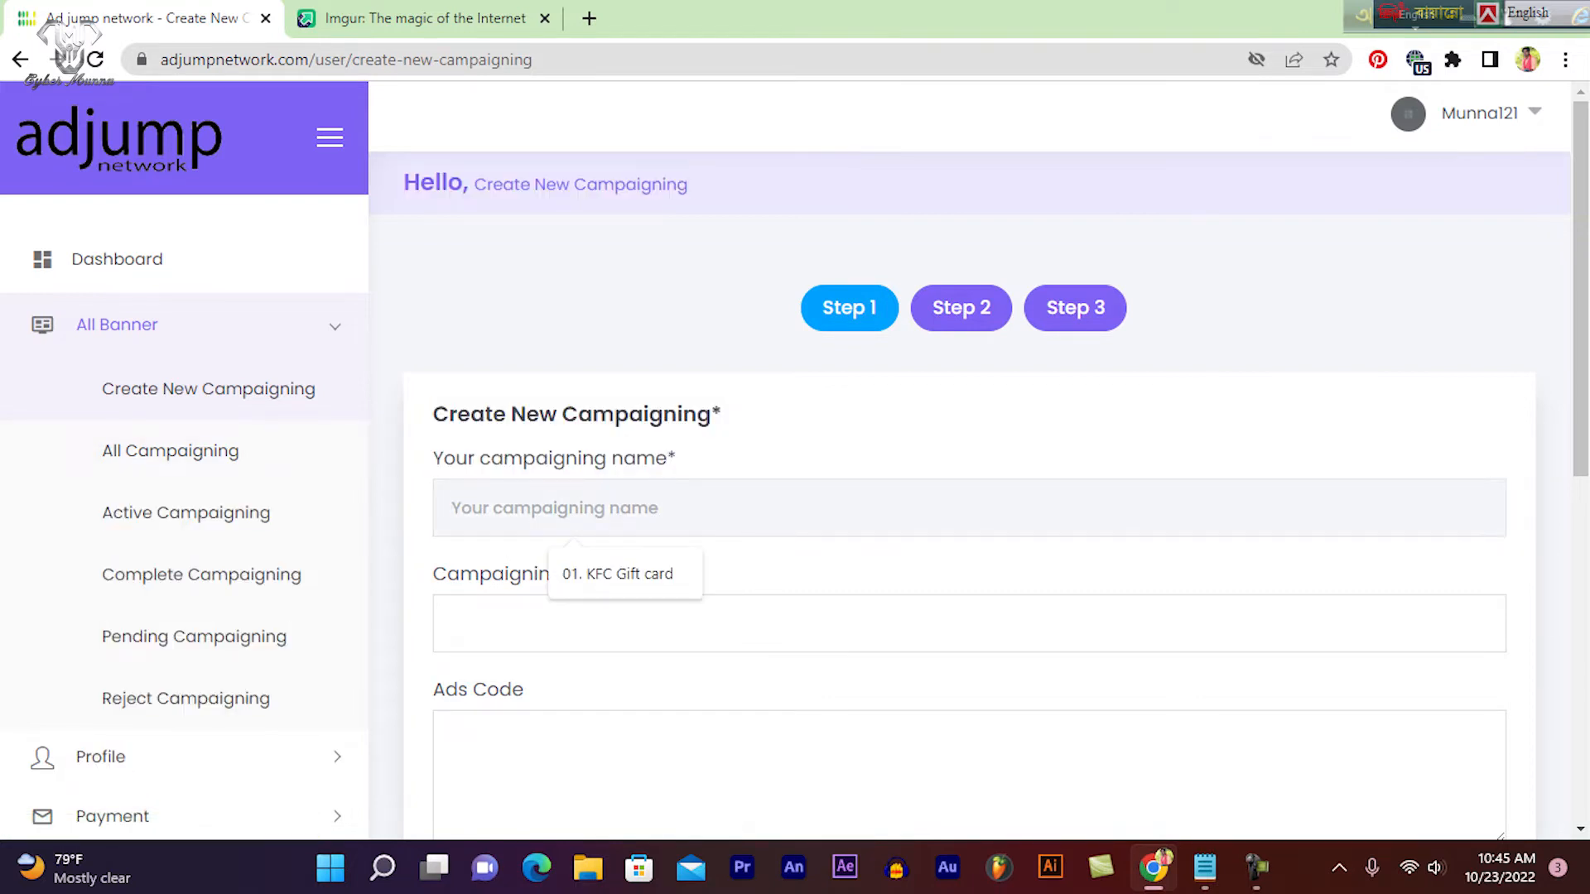
click(867, 553)
click(662, 508)
text(KF)
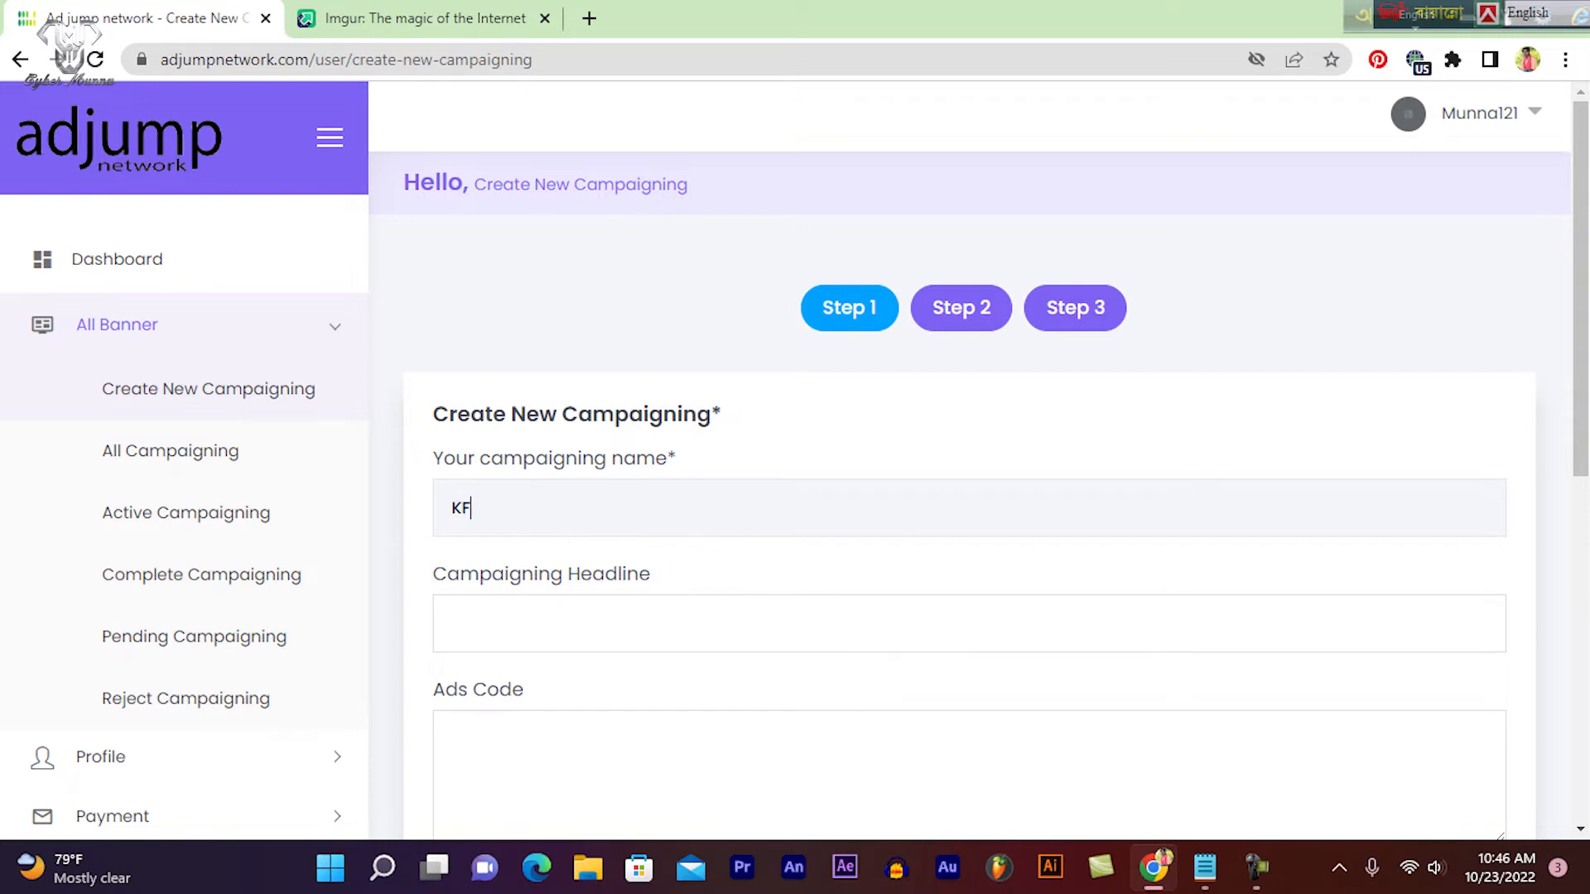
text(C)
- Set the campaigning headline to "KFC Gift card"
scroll(969, 463, down, 3)
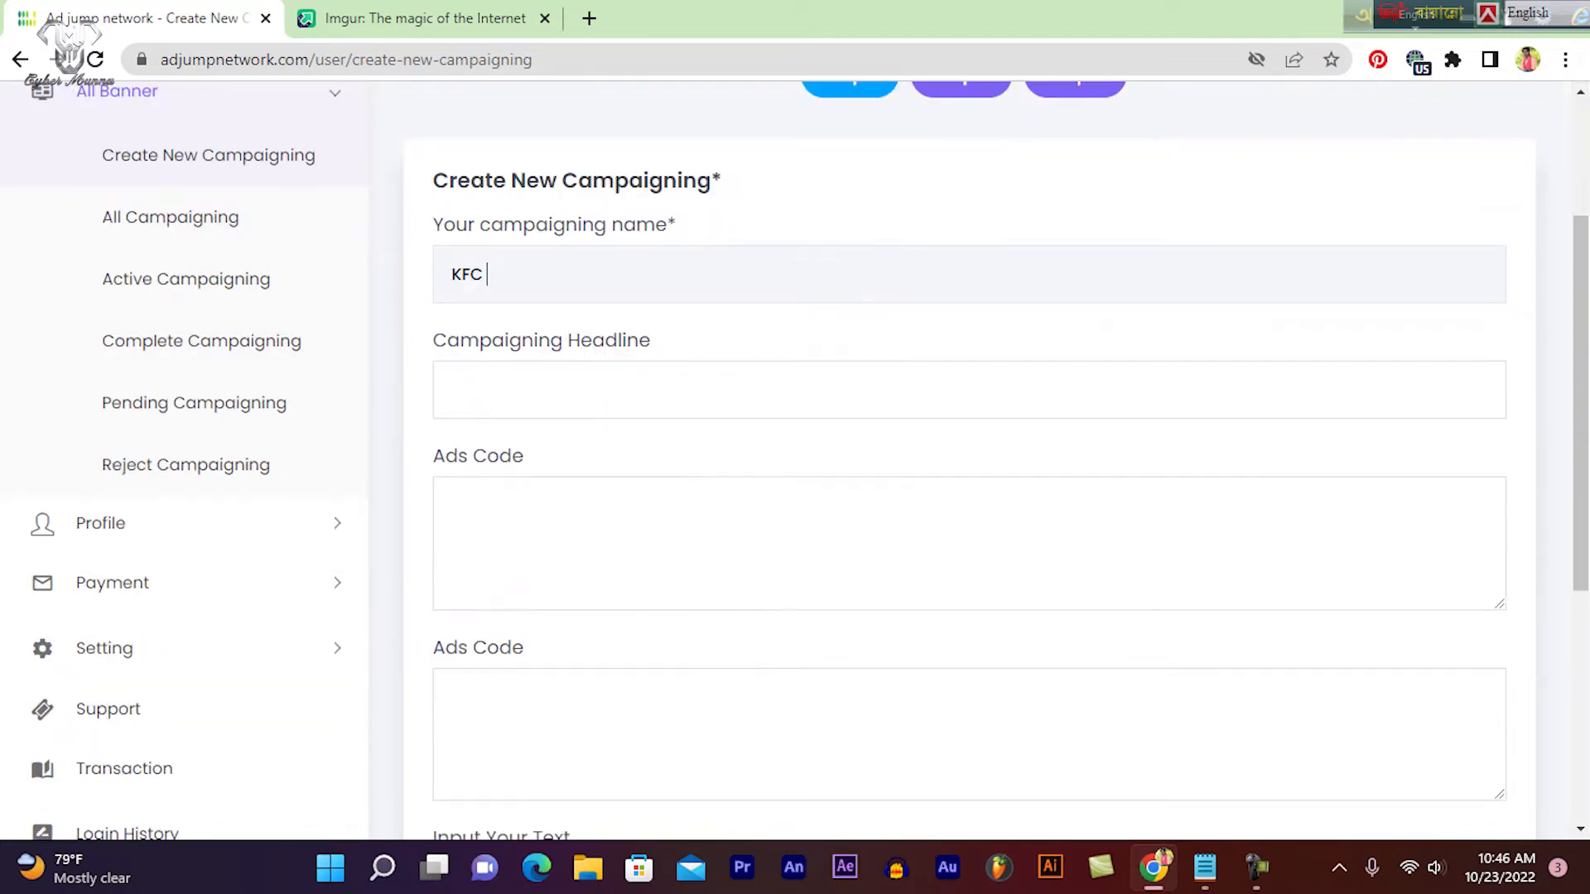
click(576, 389)
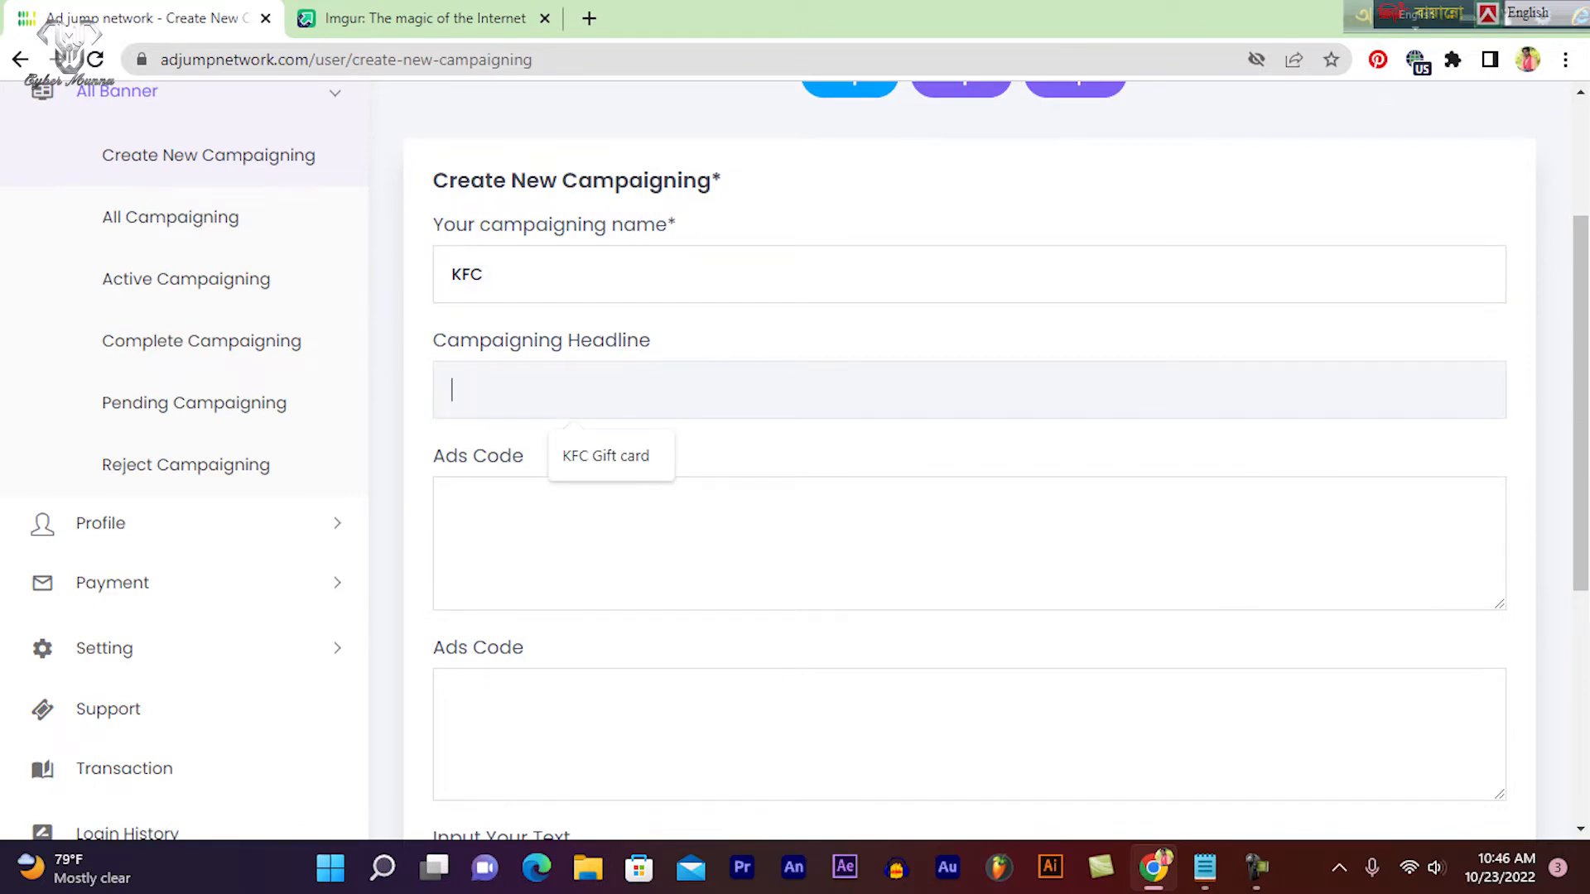
text(KFC Gift card)
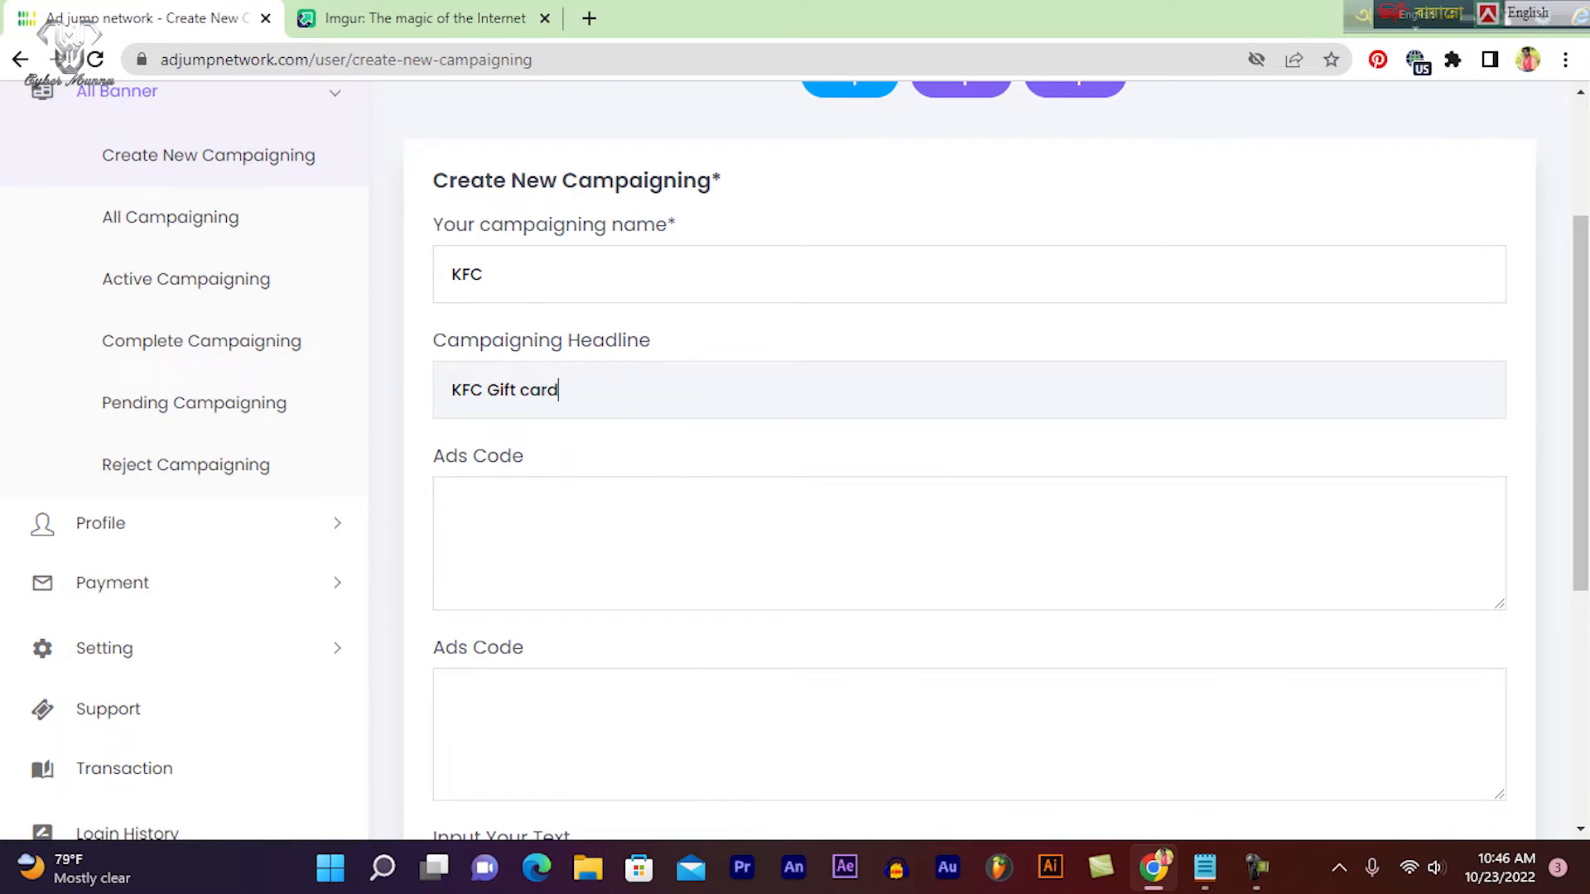
- Copy the <a href="OFFRR LINK"><img src="PIC LINK"></a> template from the Notepad document into the first Ads Code field
key(Tab)
key(Tab)
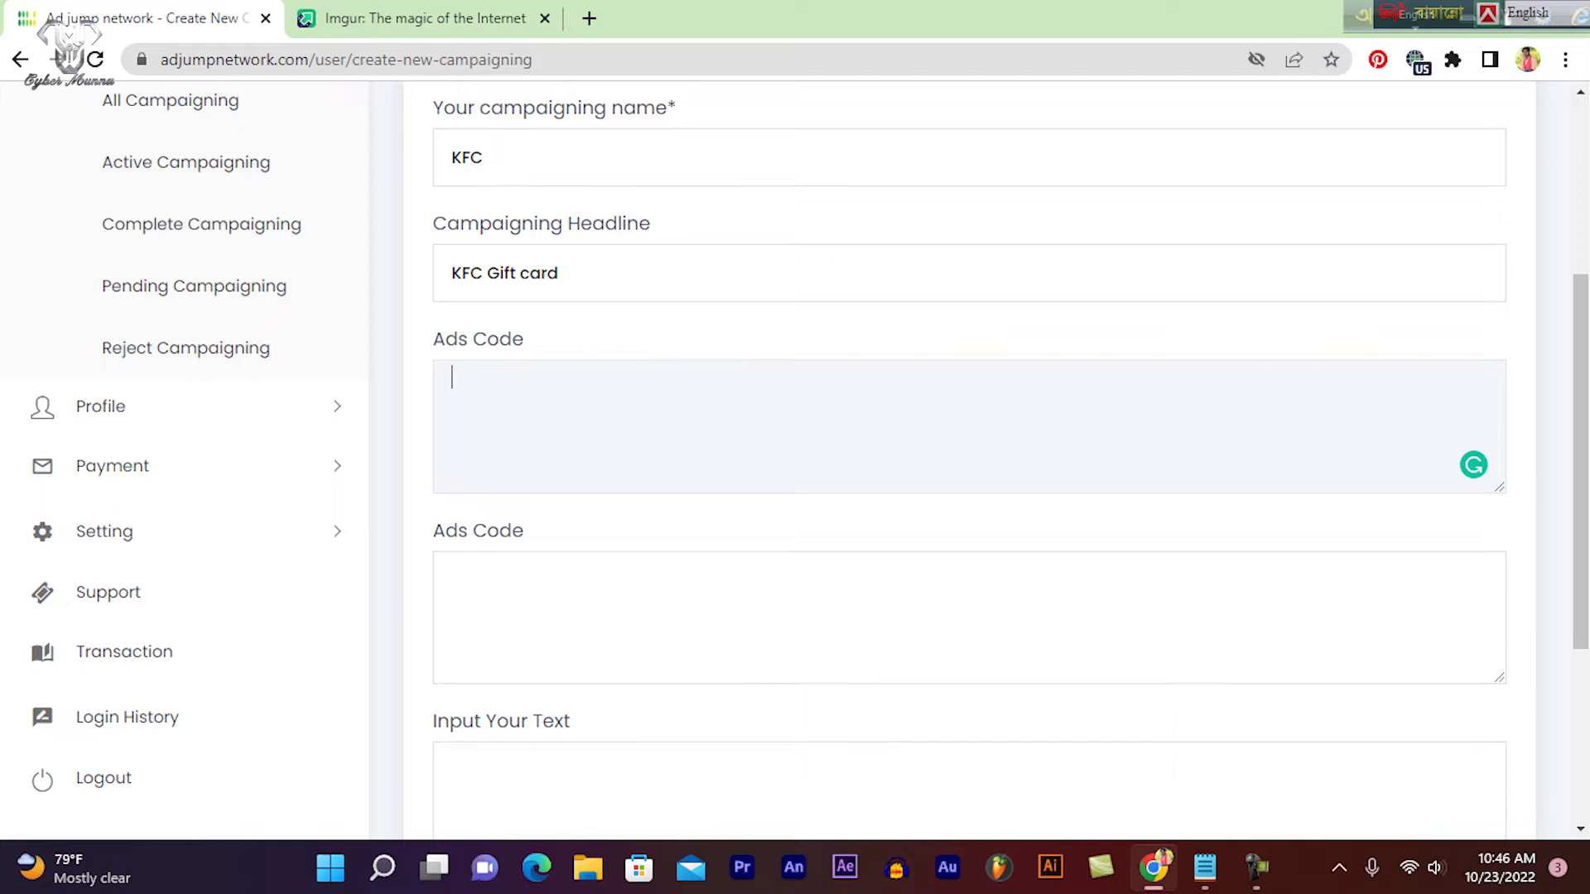
click(1205, 867)
drag(1072, 634, 704, 634)
key(ctrl+c)
right_click(774, 634)
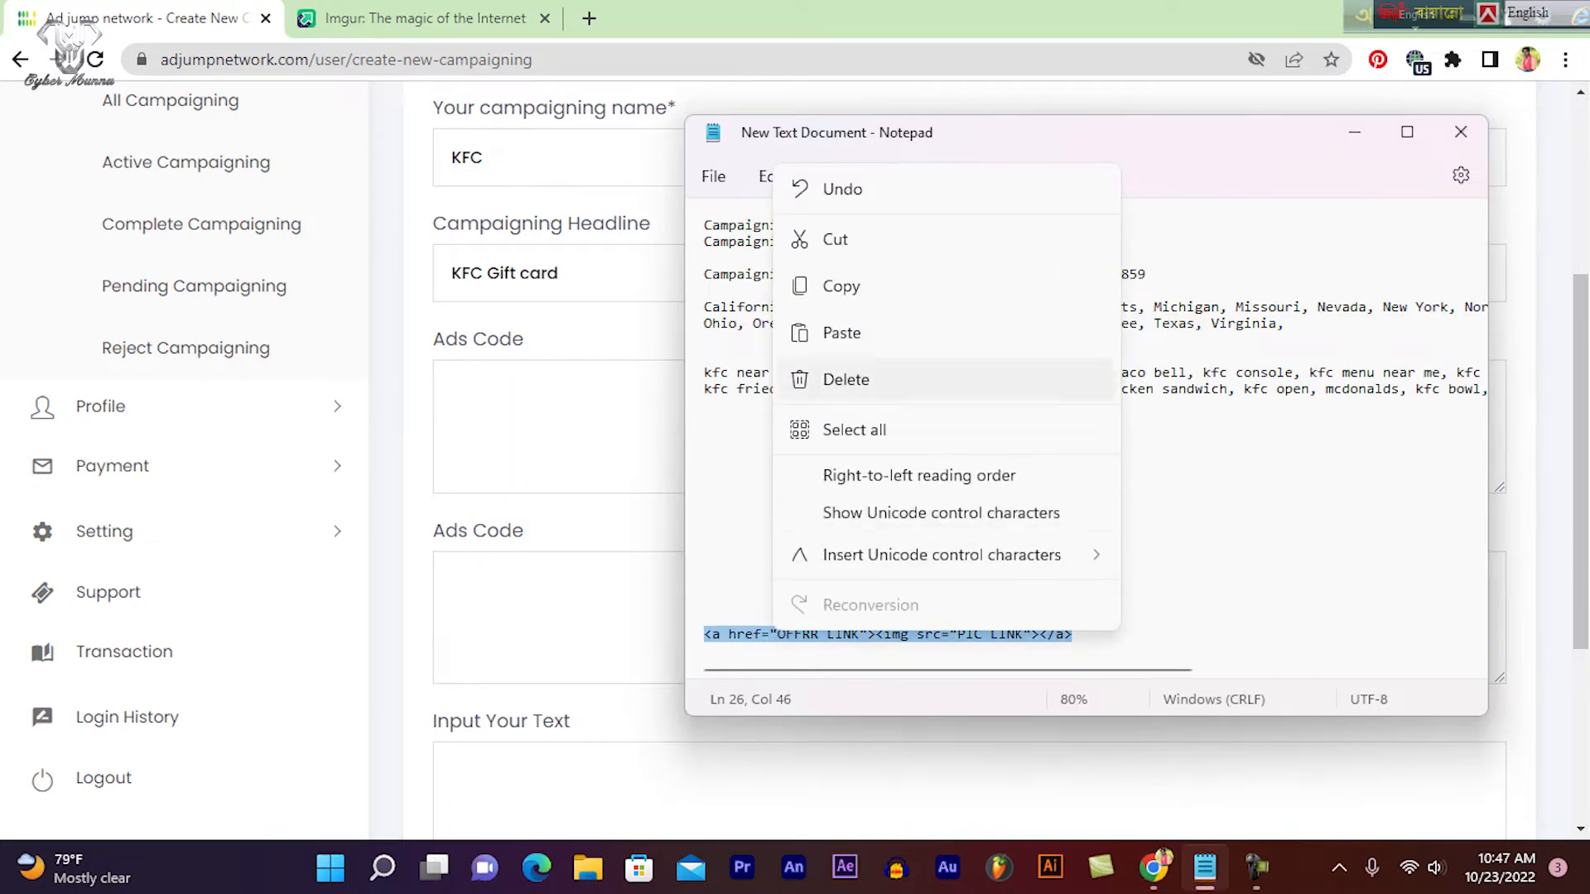
click(841, 286)
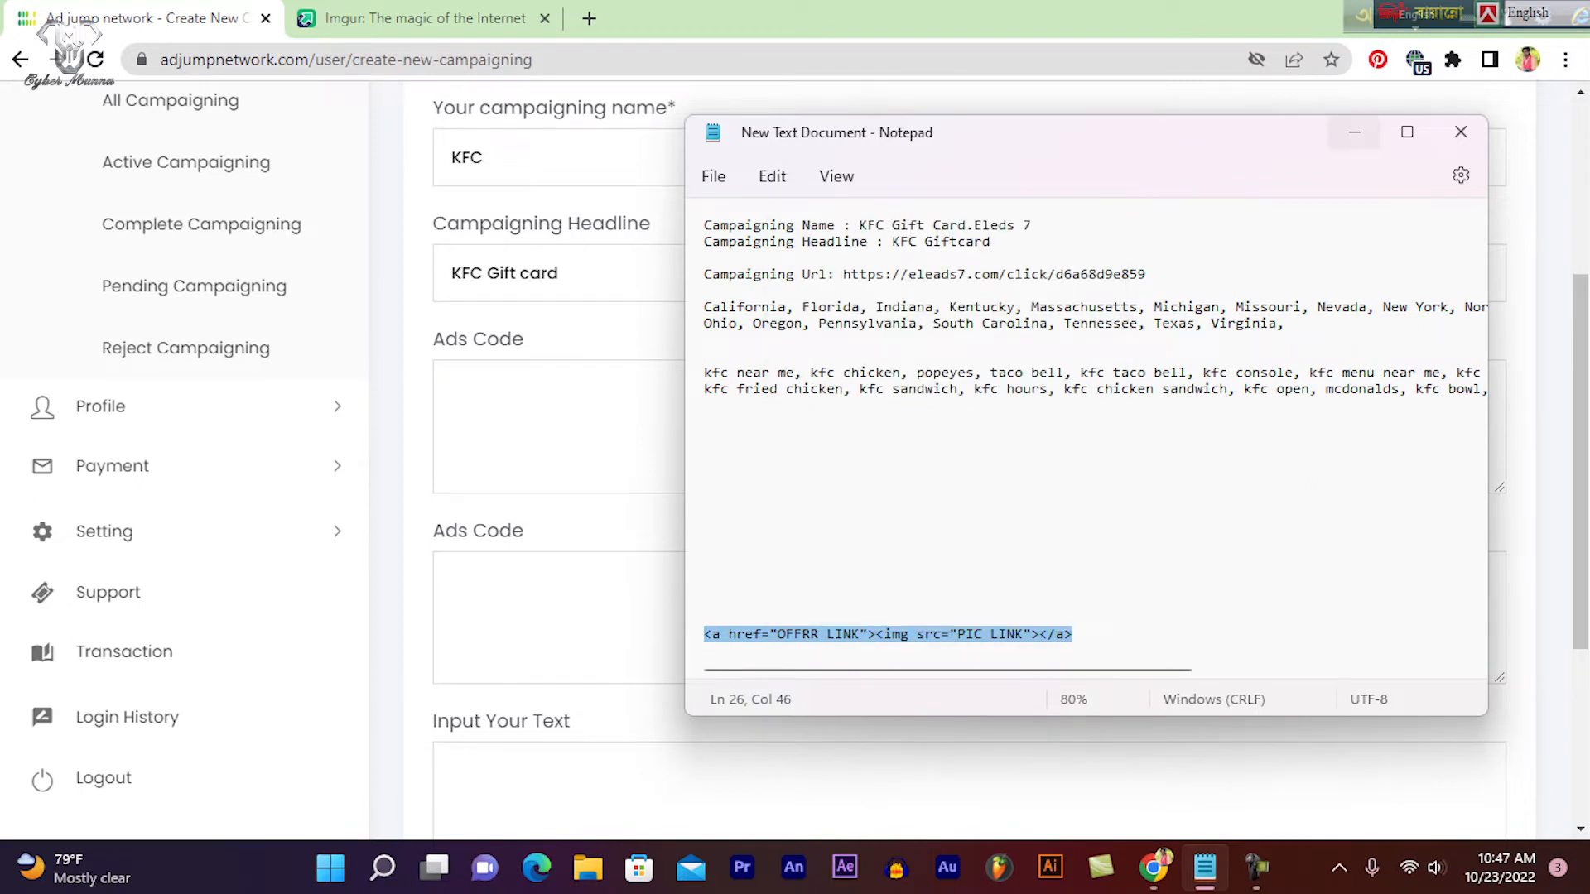
click(1354, 132)
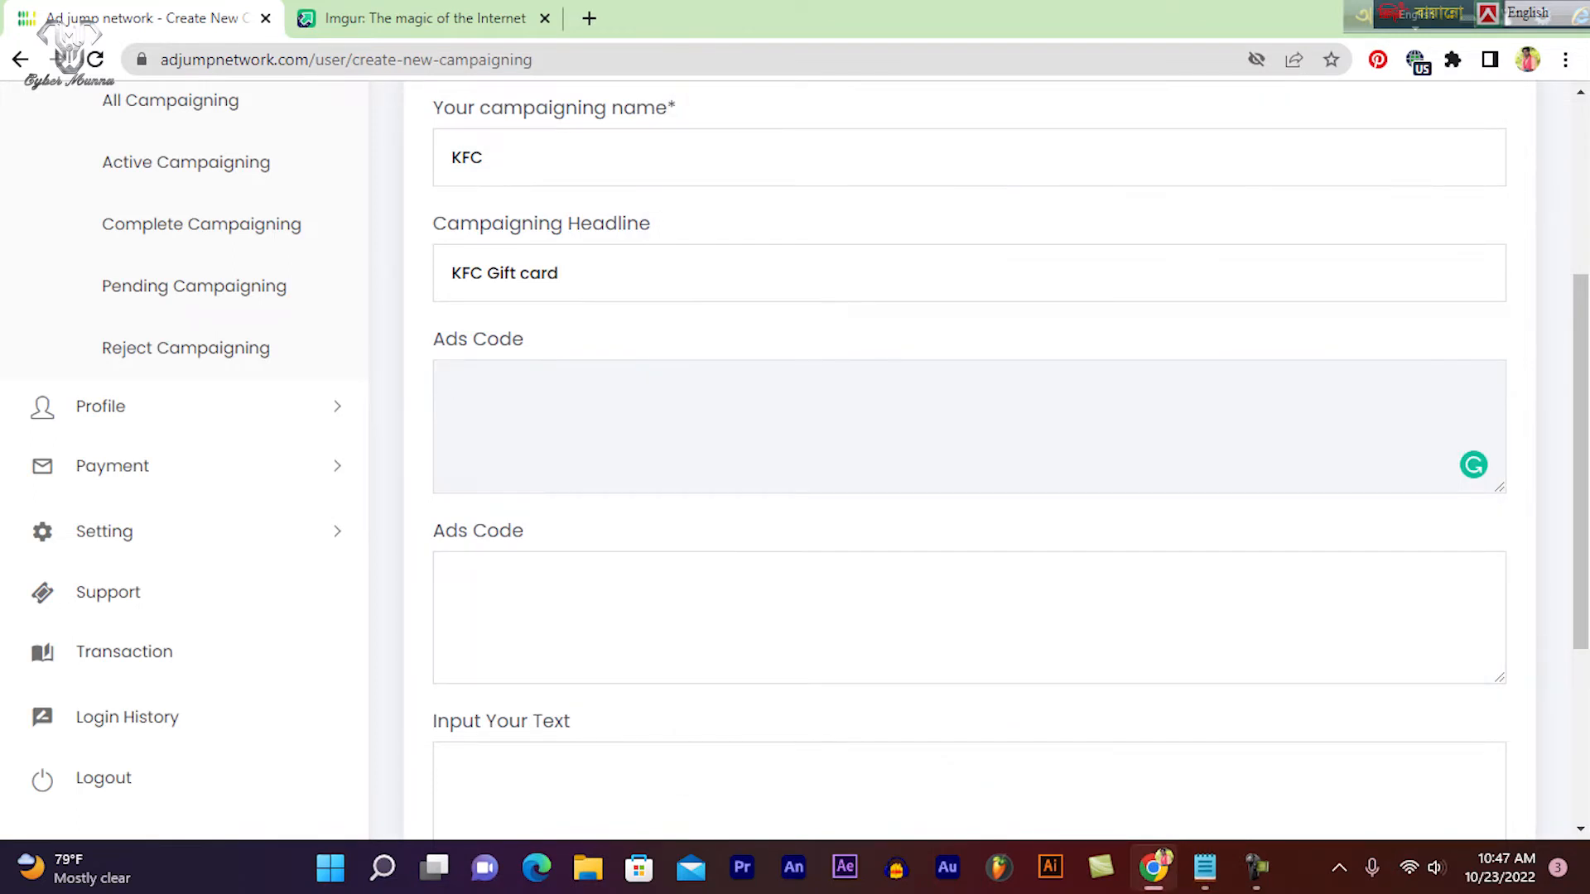
key(ctrl+v)
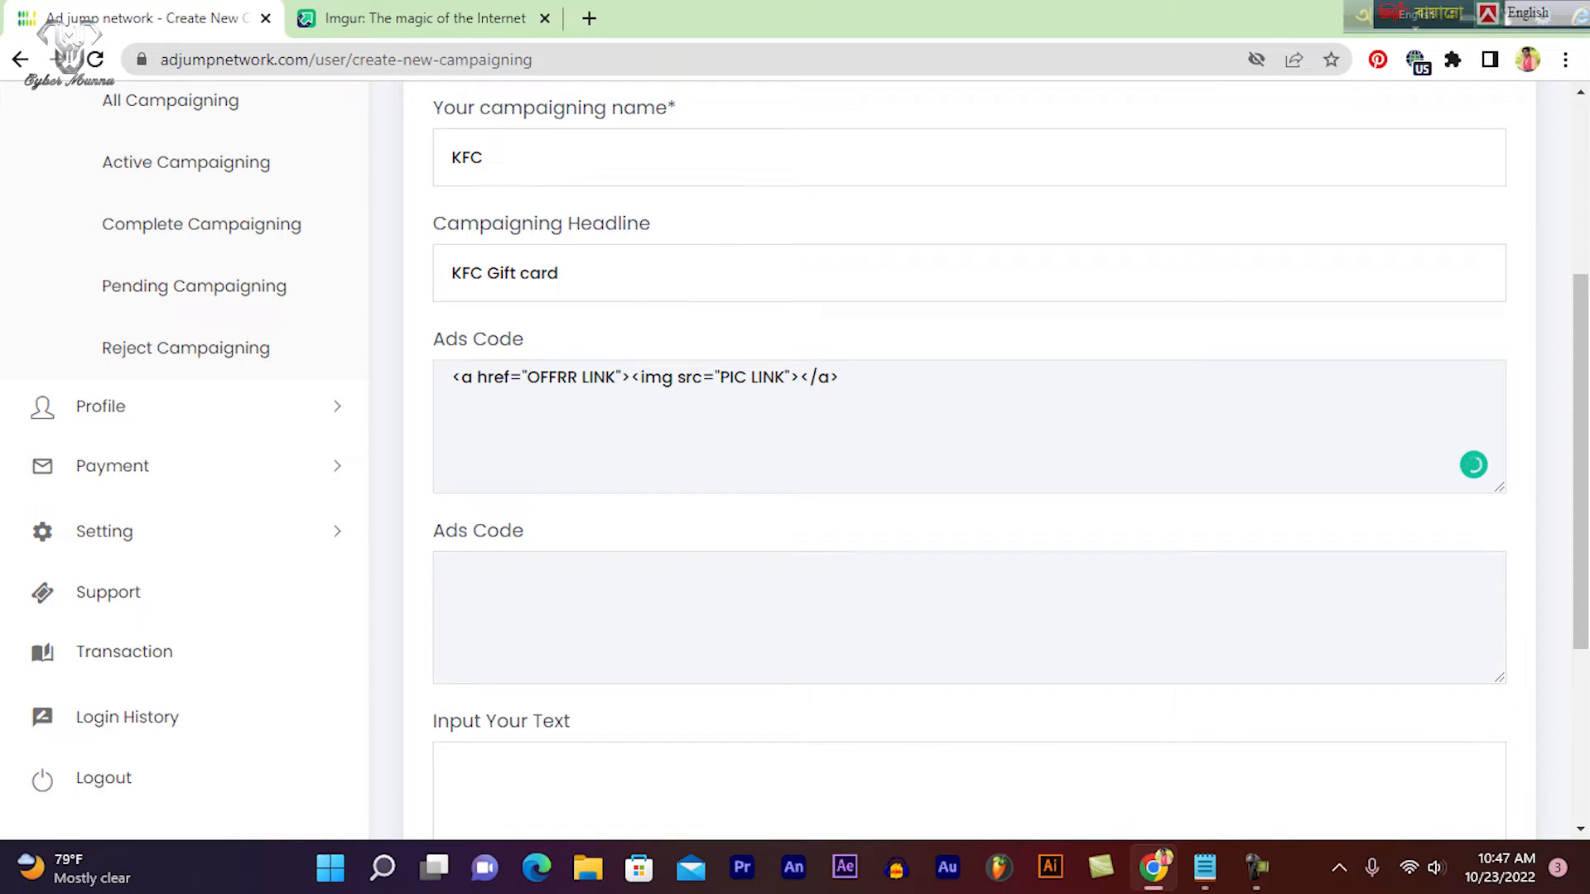
- Paste the same link-and-image HTML template into the second Ads Code field
click(828, 598)
scroll(828, 598, down, 1)
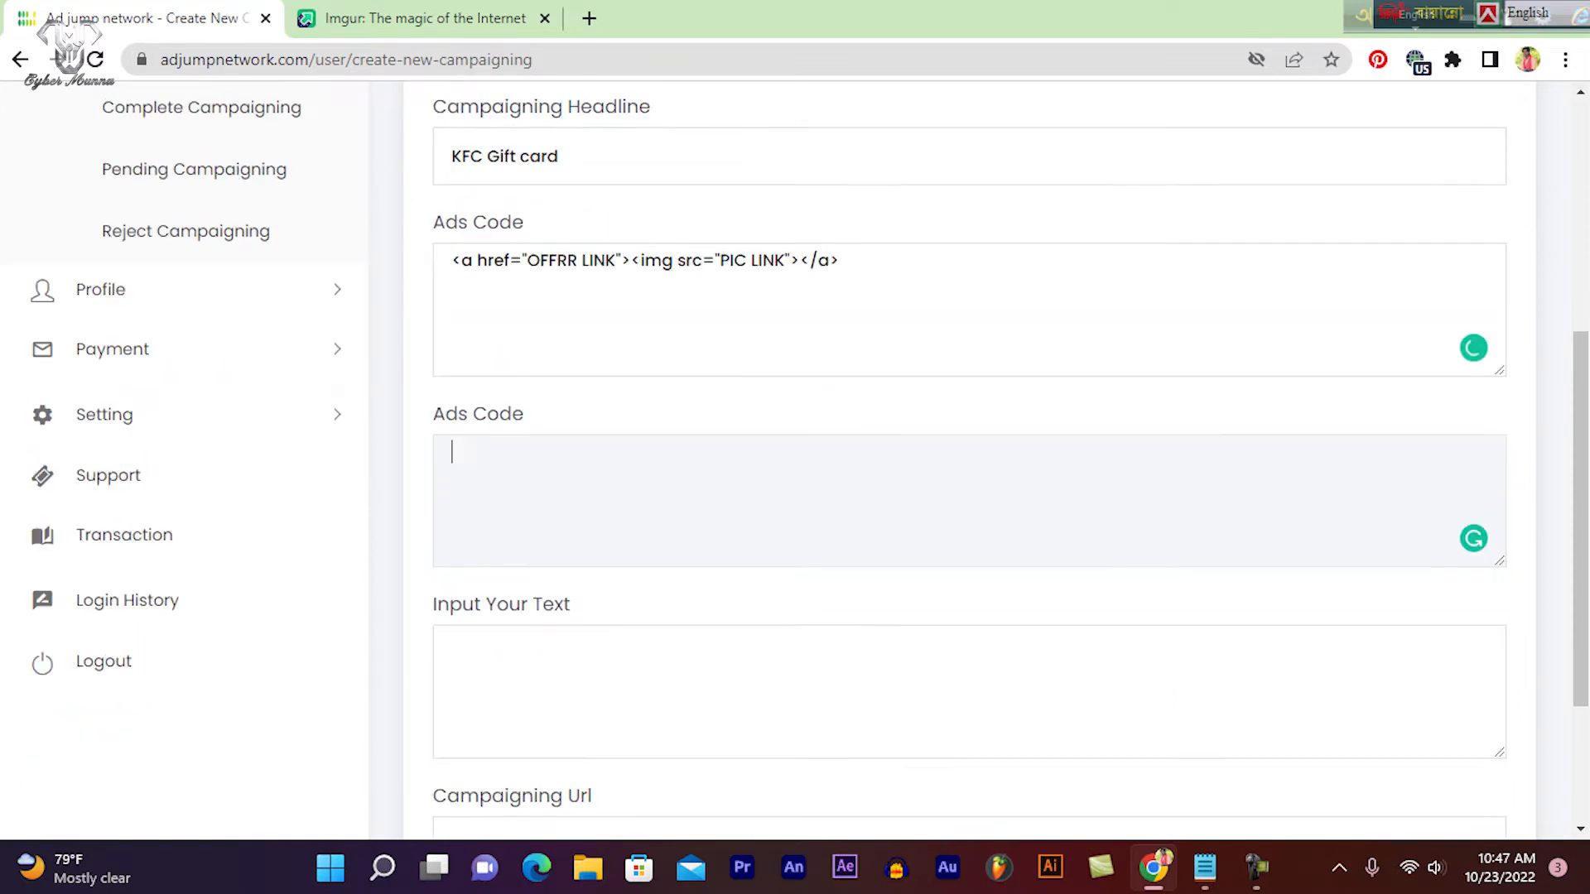
key(ctrl+v)
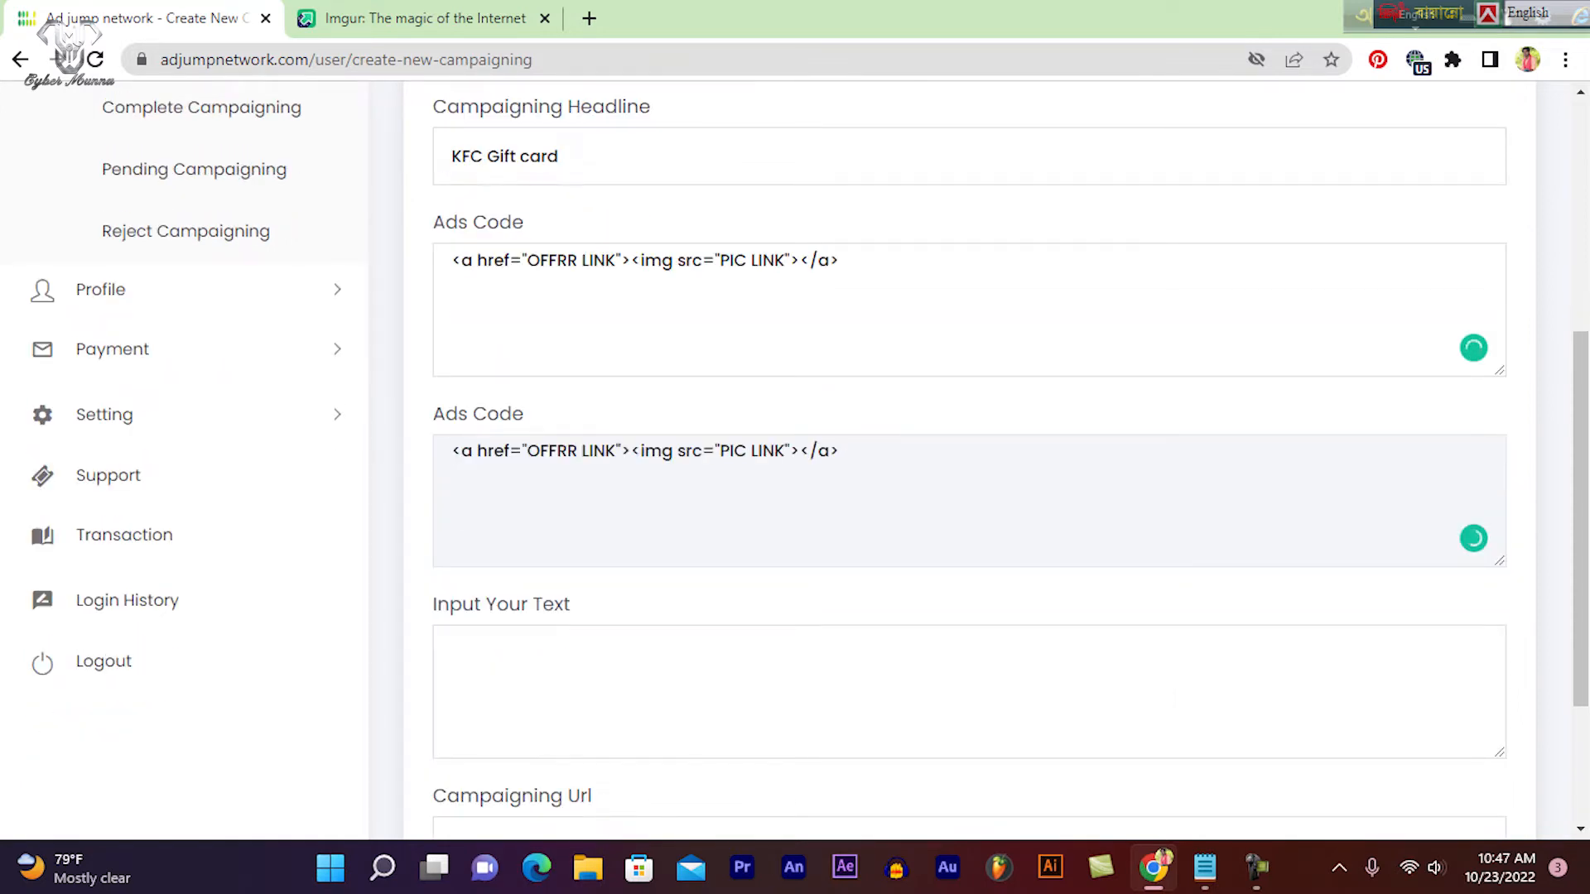
- Enter "Eat By Earning Legaly." as the campaign's input text
scroll(828, 456, down, 3)
click(828, 461)
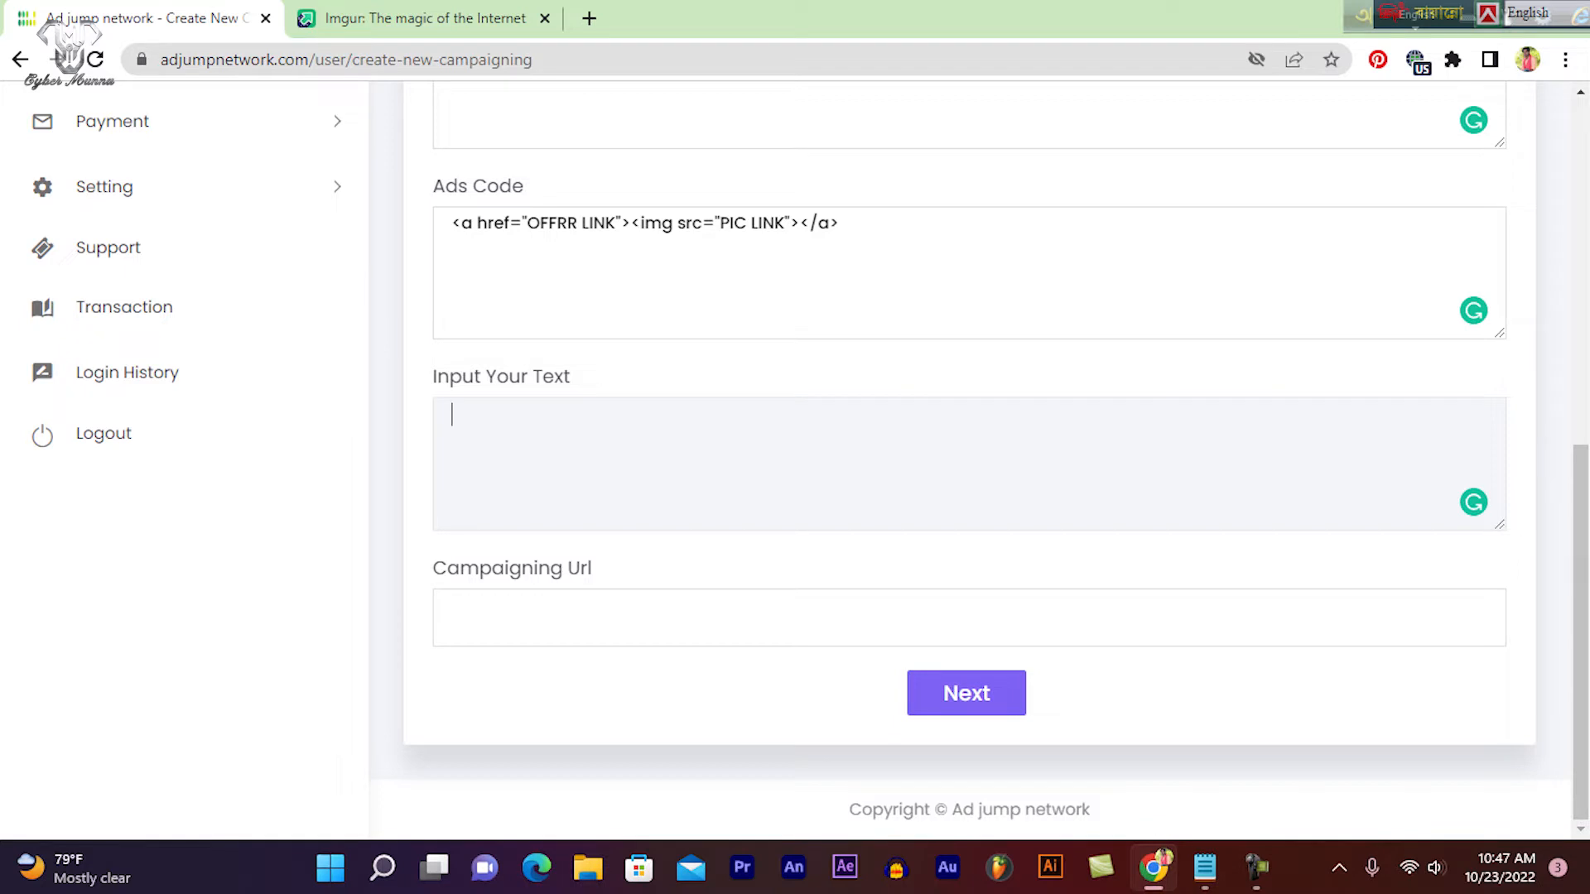
text(Eat By Earning )
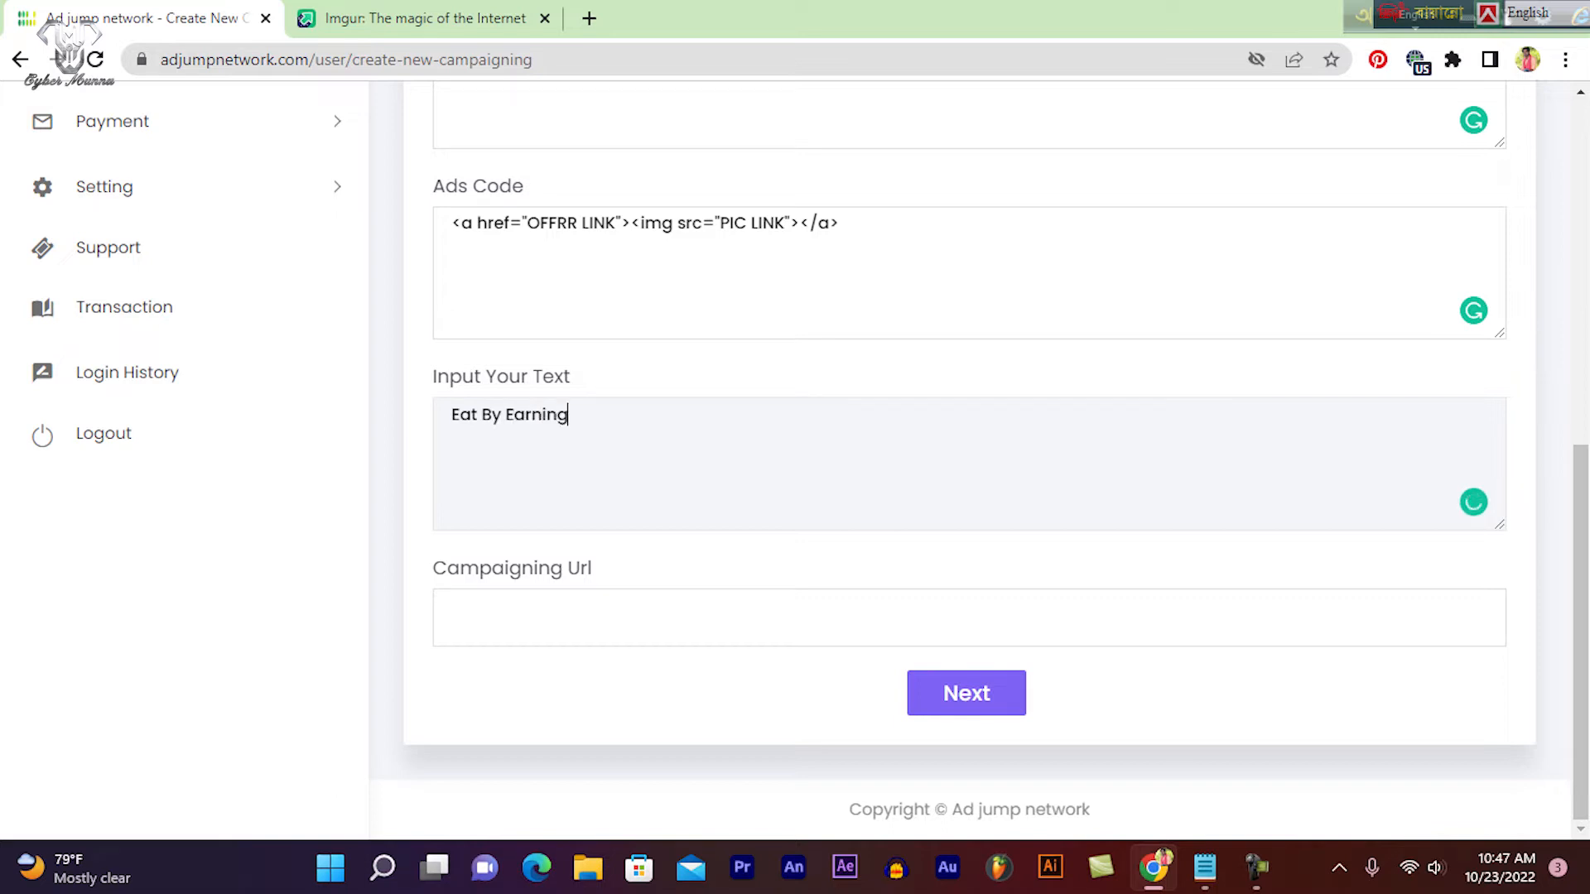
text(Legaly.)
click(452, 618)
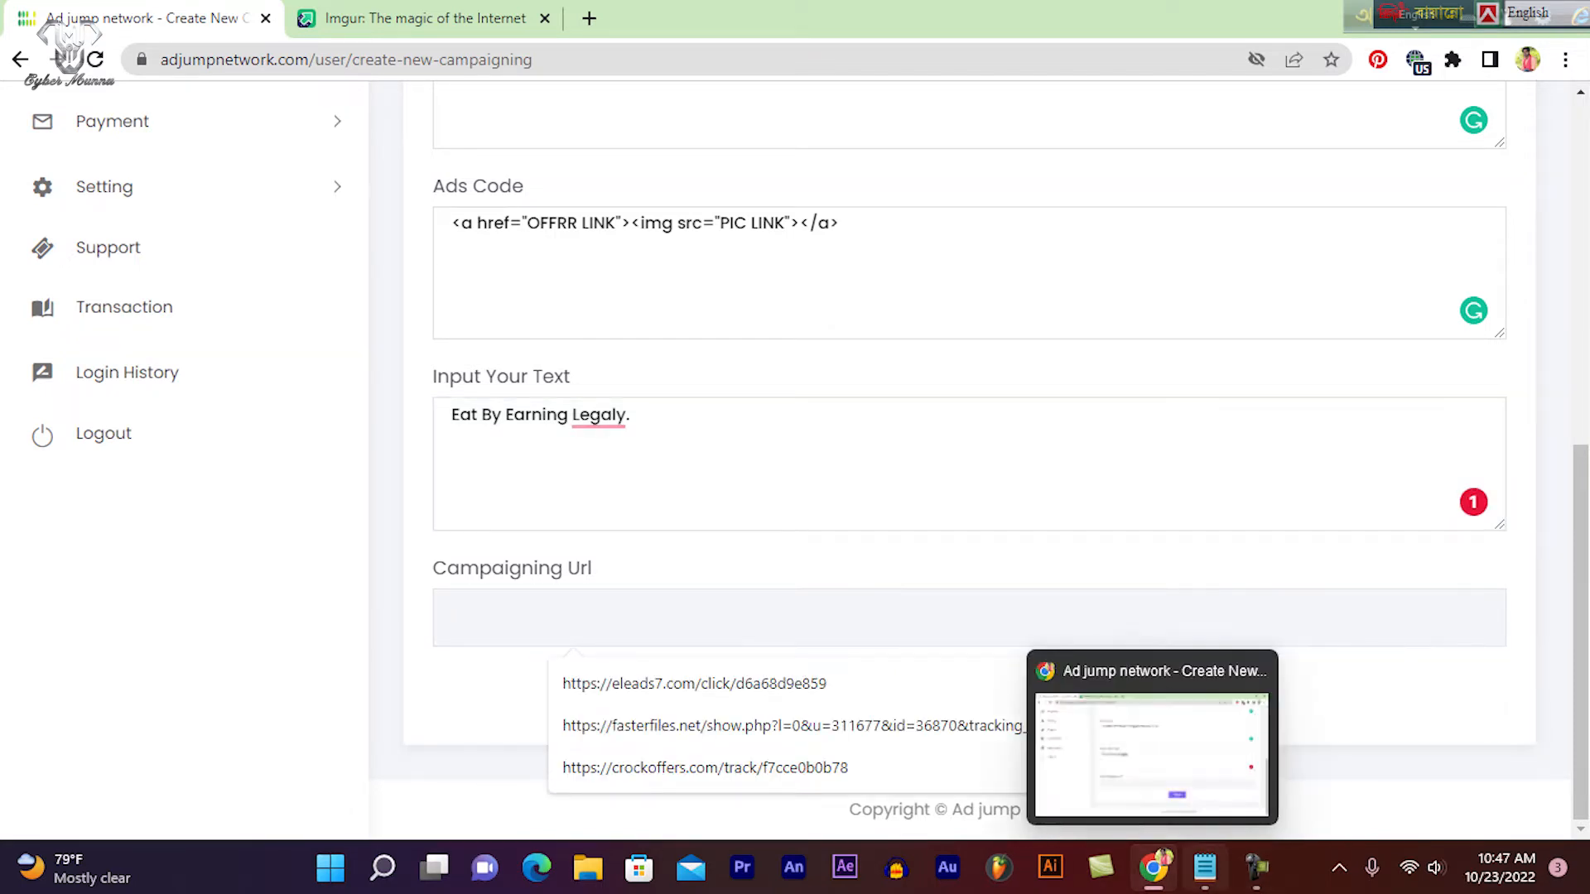
click(1205, 867)
click(1033, 226)
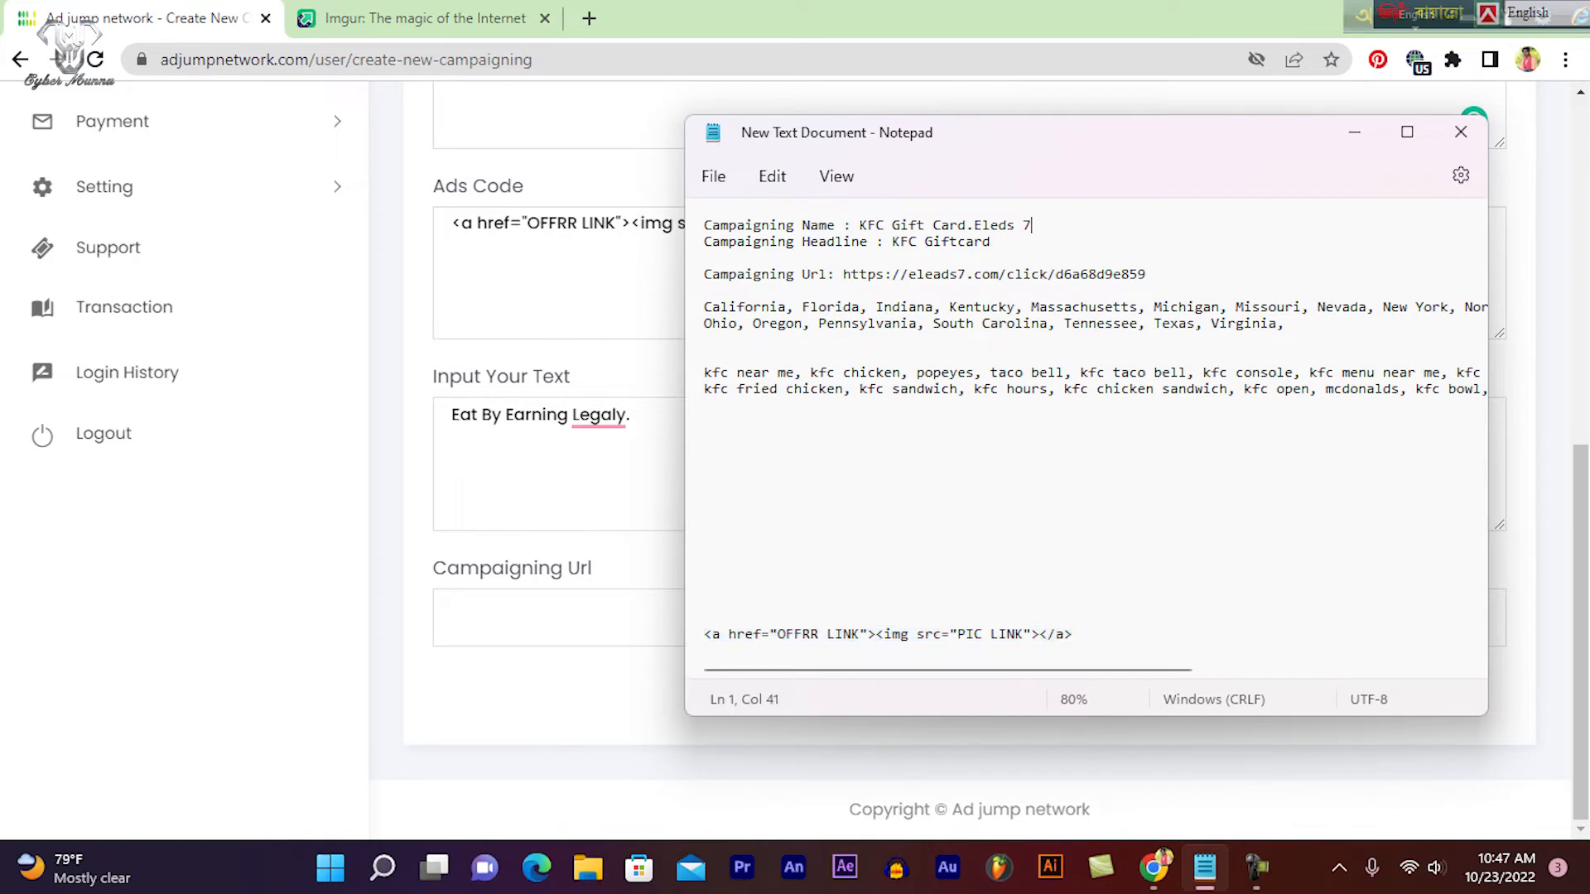
drag(1145, 275, 843, 274)
right_click(886, 273)
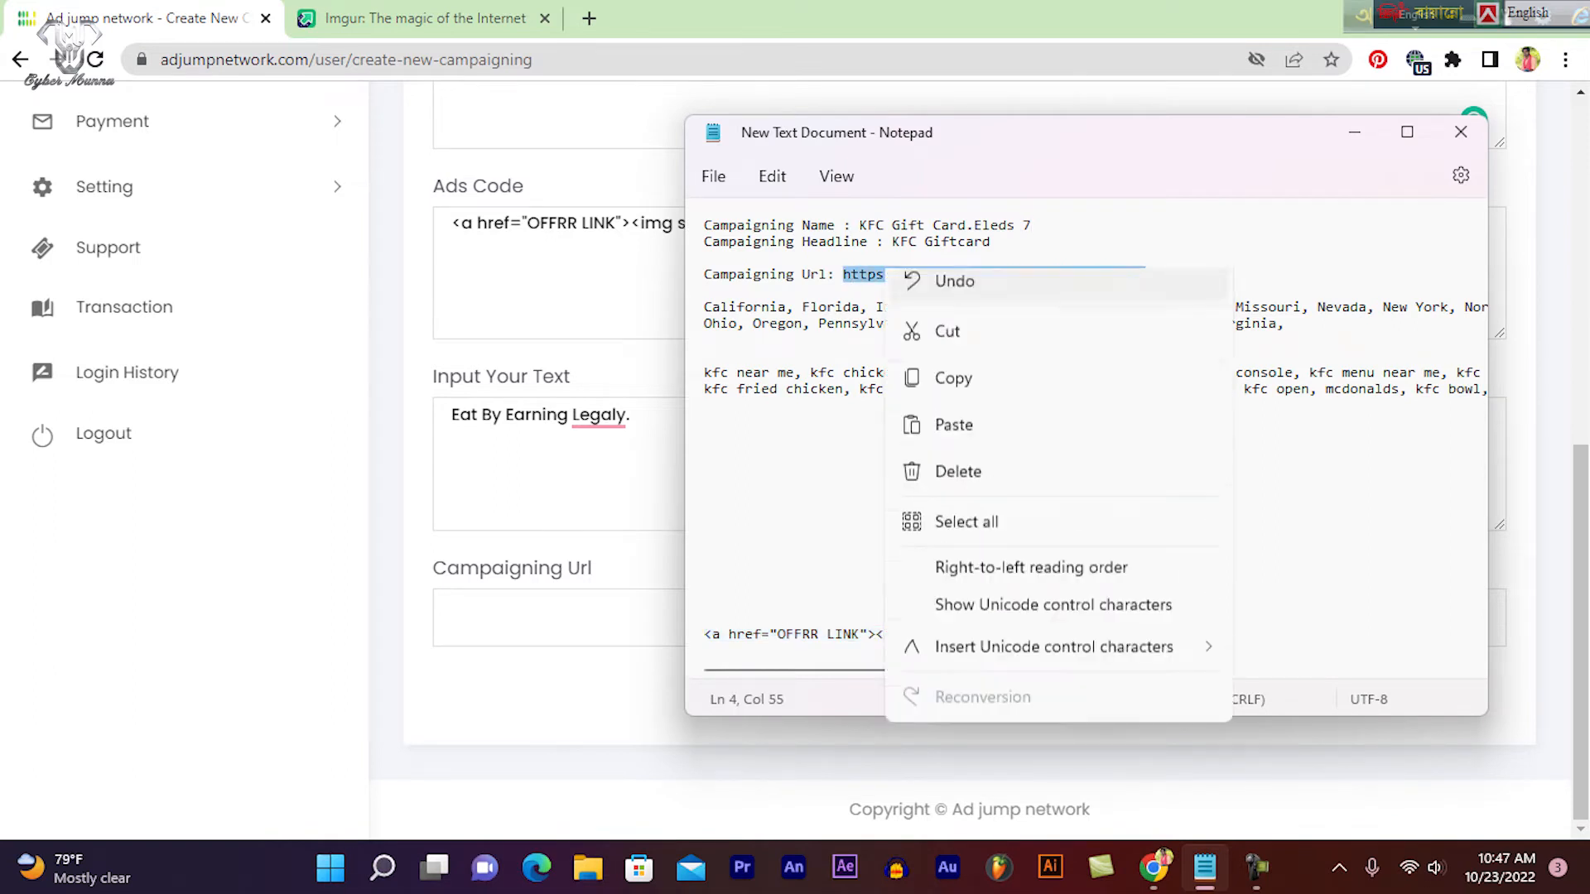
click(953, 393)
click(571, 617)
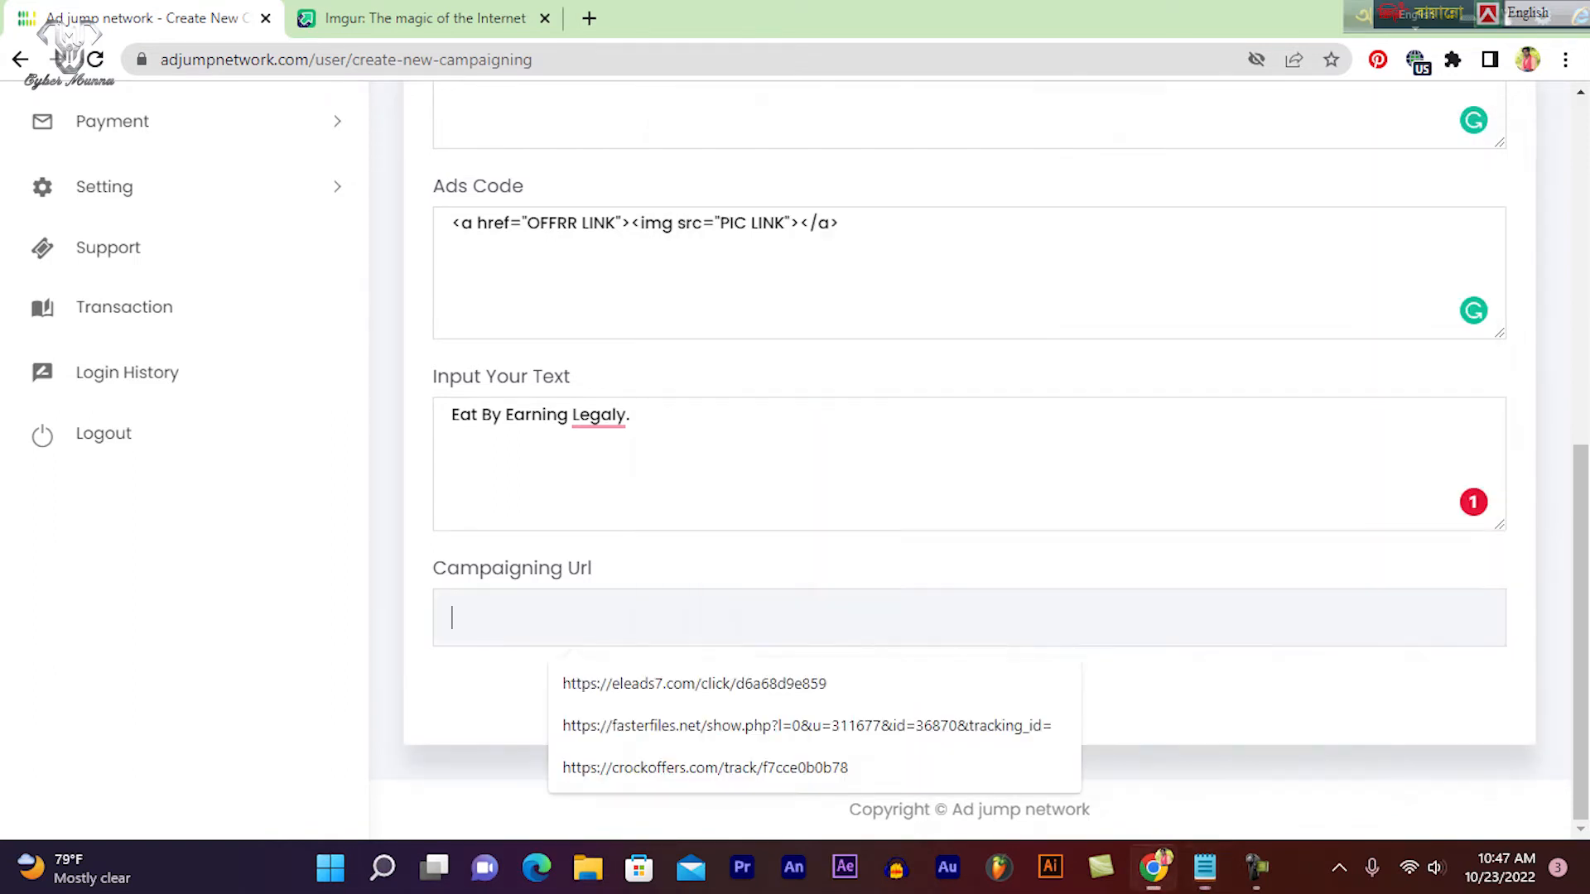
key(ctrl+v)
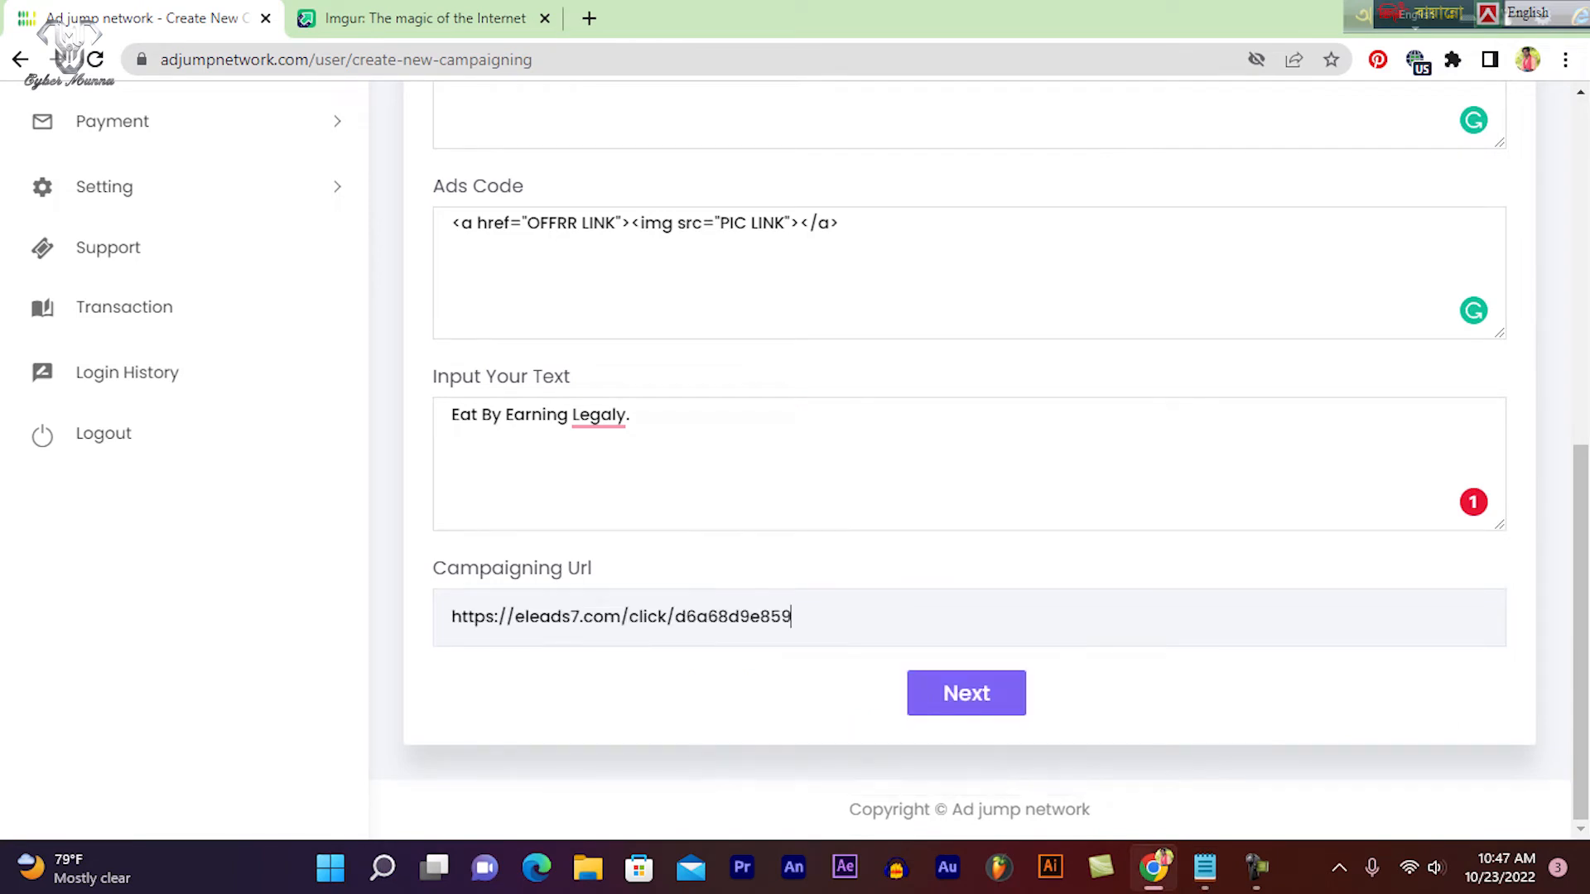
- Correct the misspelled word in the campaign text to "Legally" using the spelling suggestion
scroll(969, 464, down, 1)
mouse_move(599, 533)
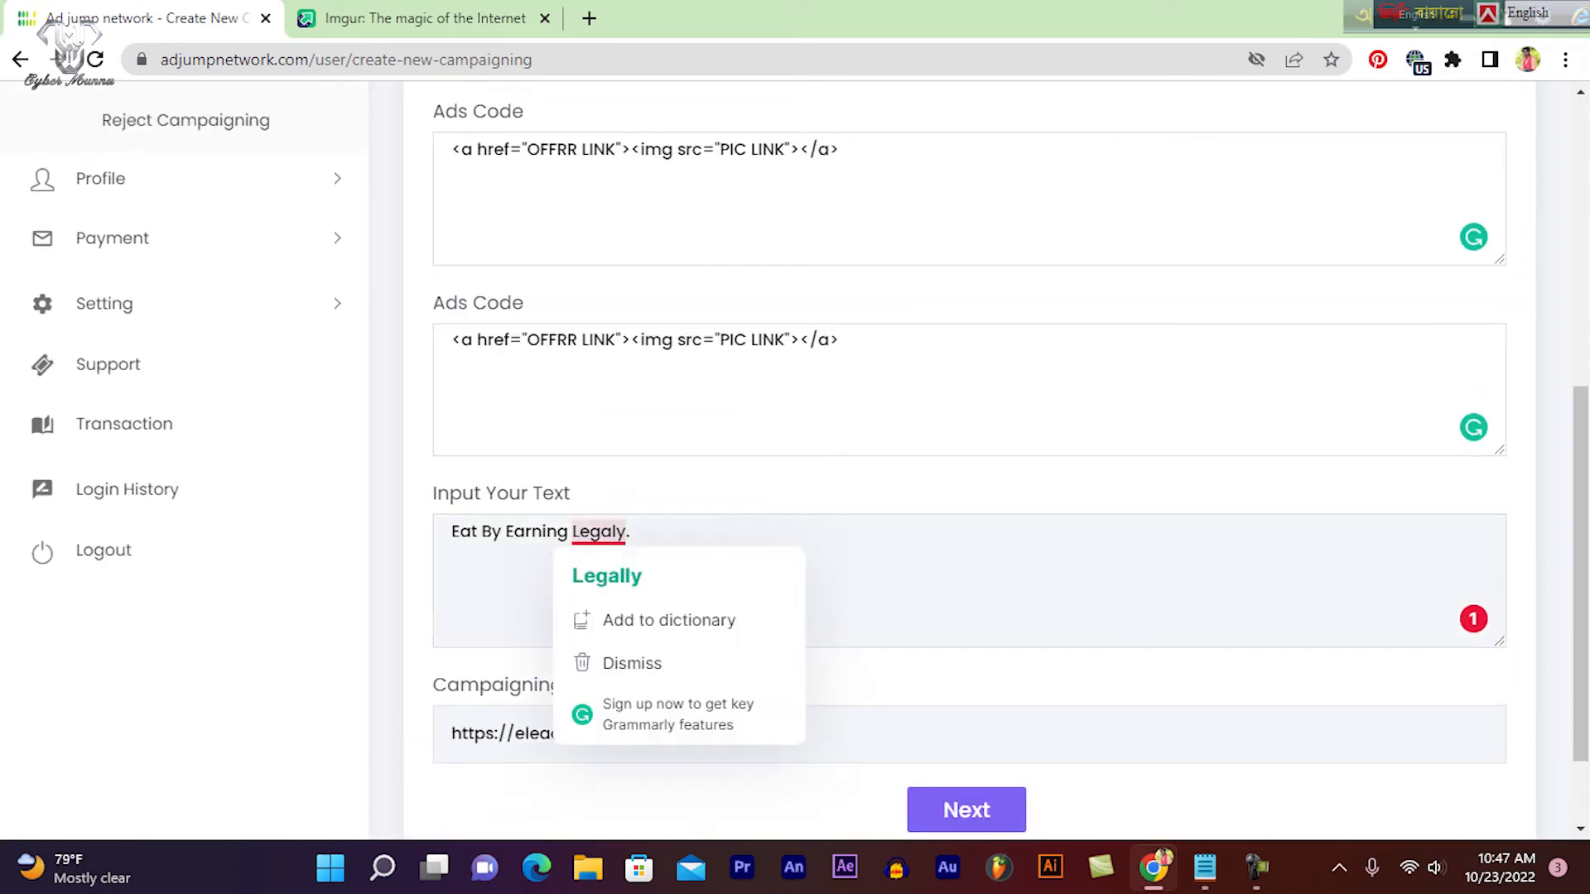
click(617, 572)
scroll(968, 464, up, 4)
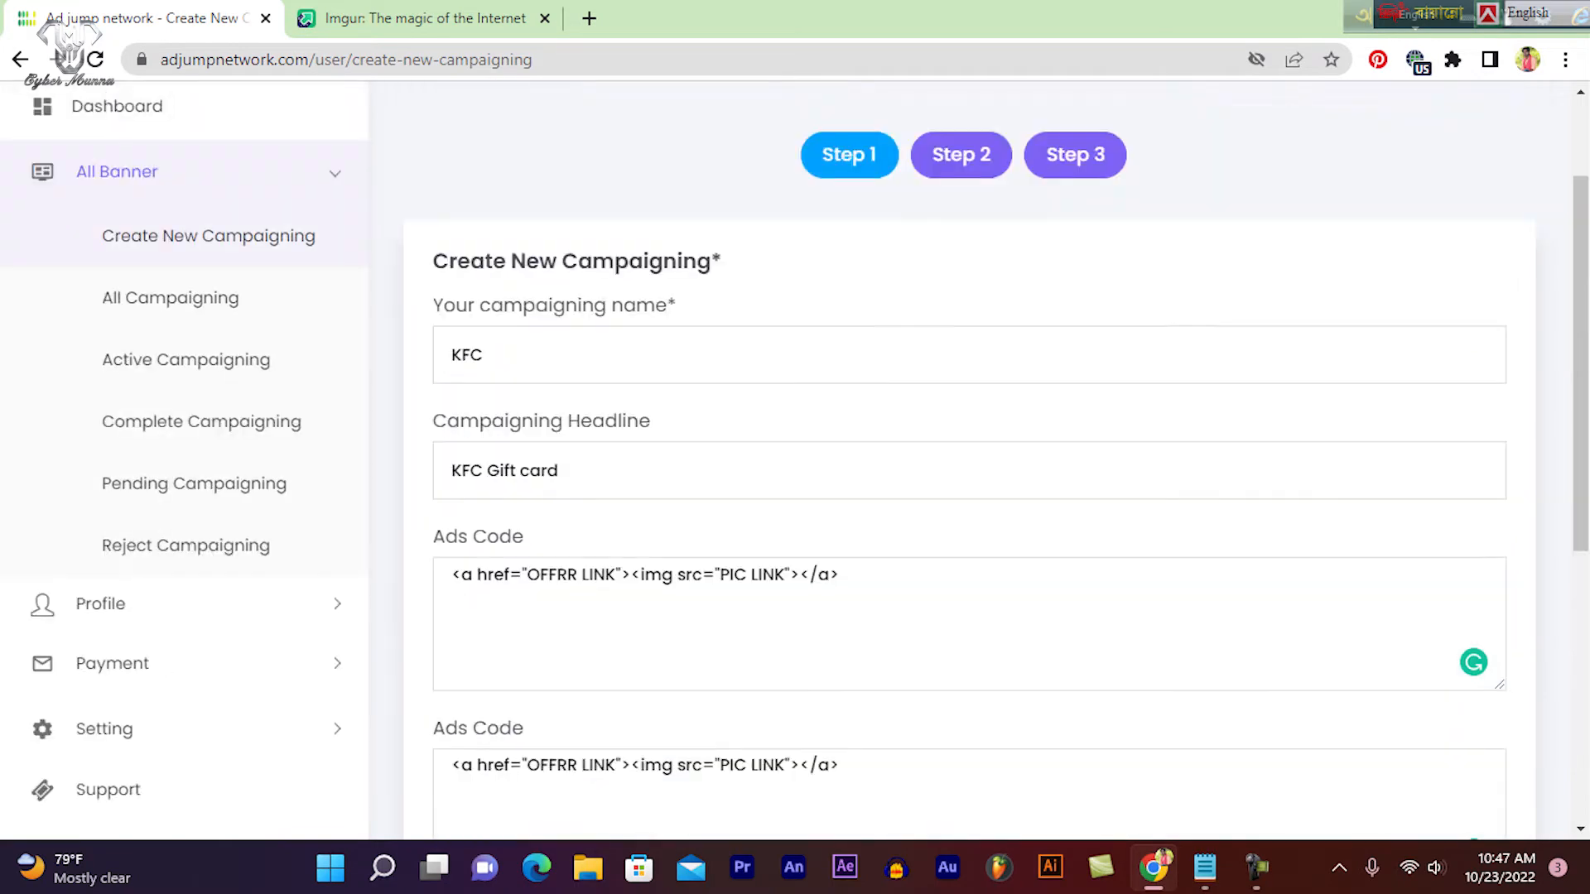
scroll(968, 464, down, 3)
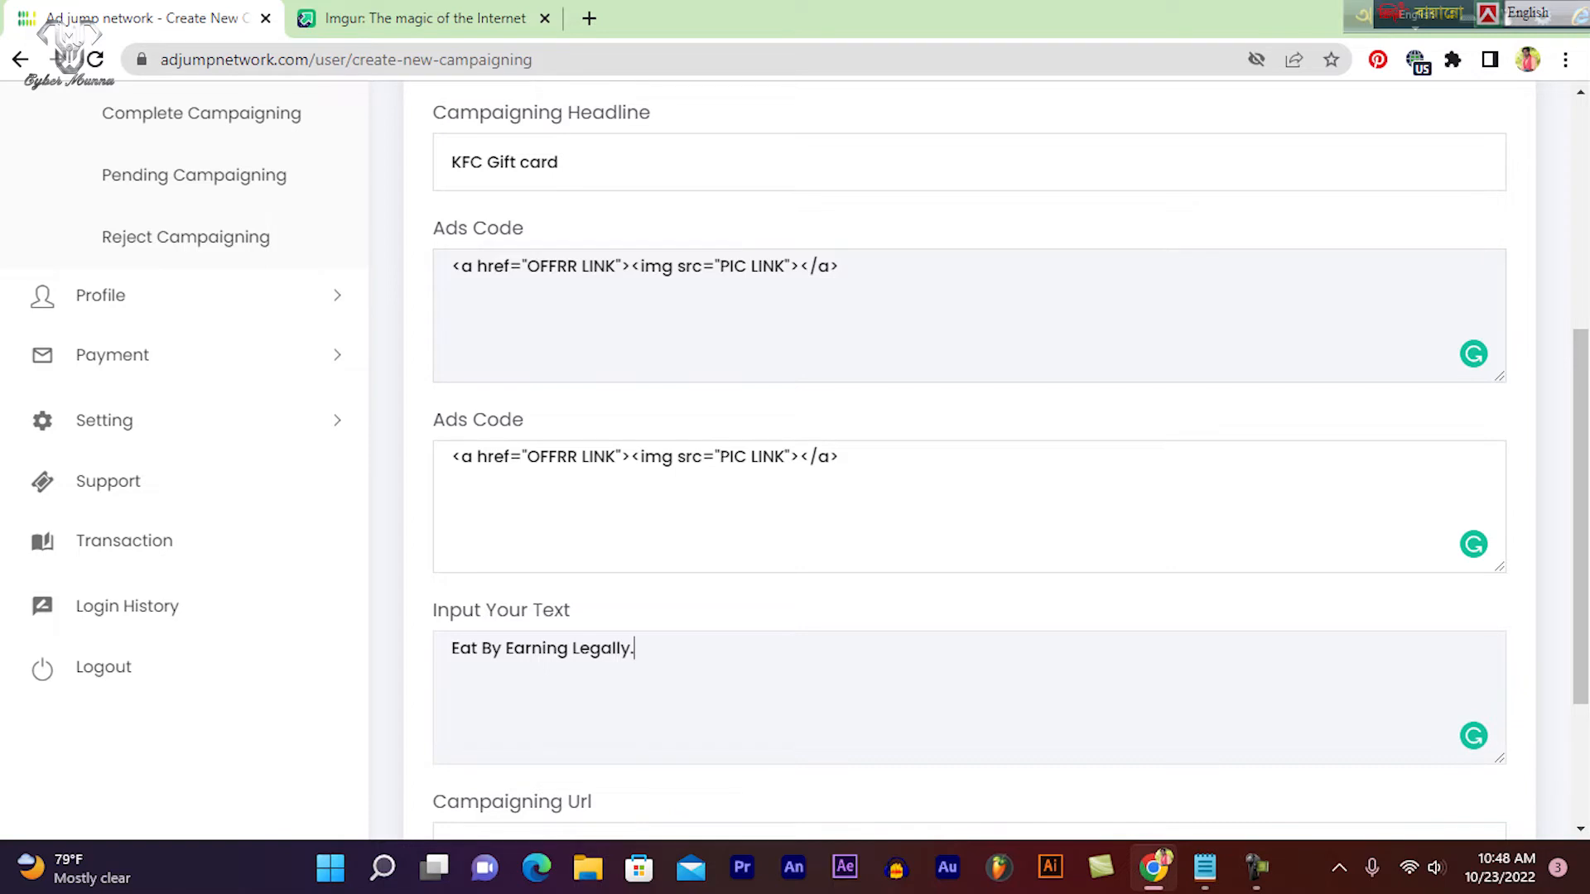
drag(617, 266, 528, 266)
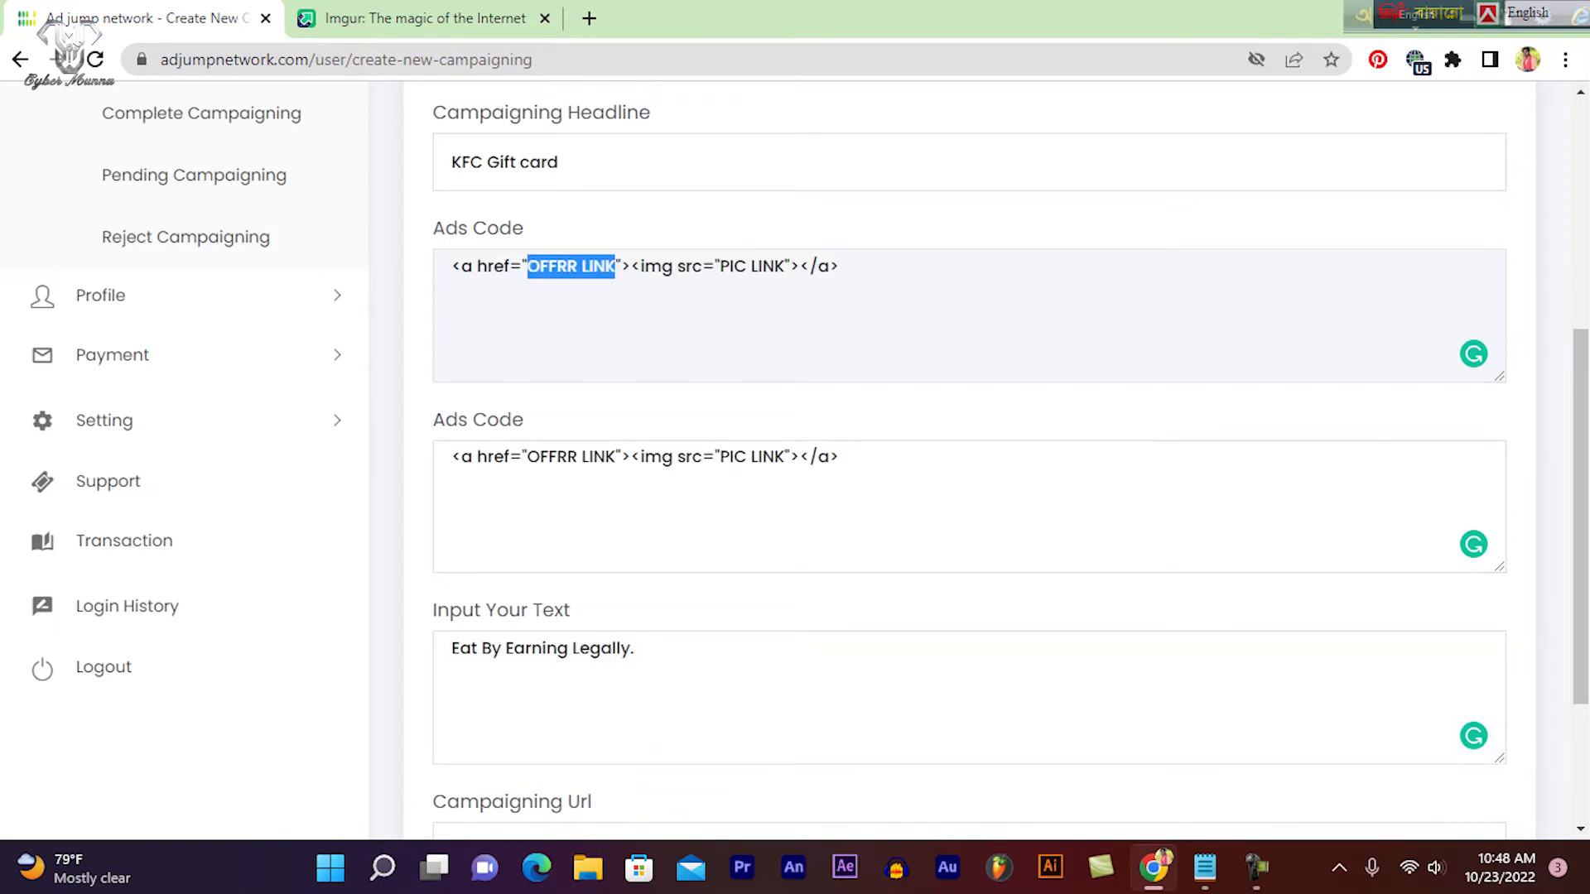
key(BackSpace)
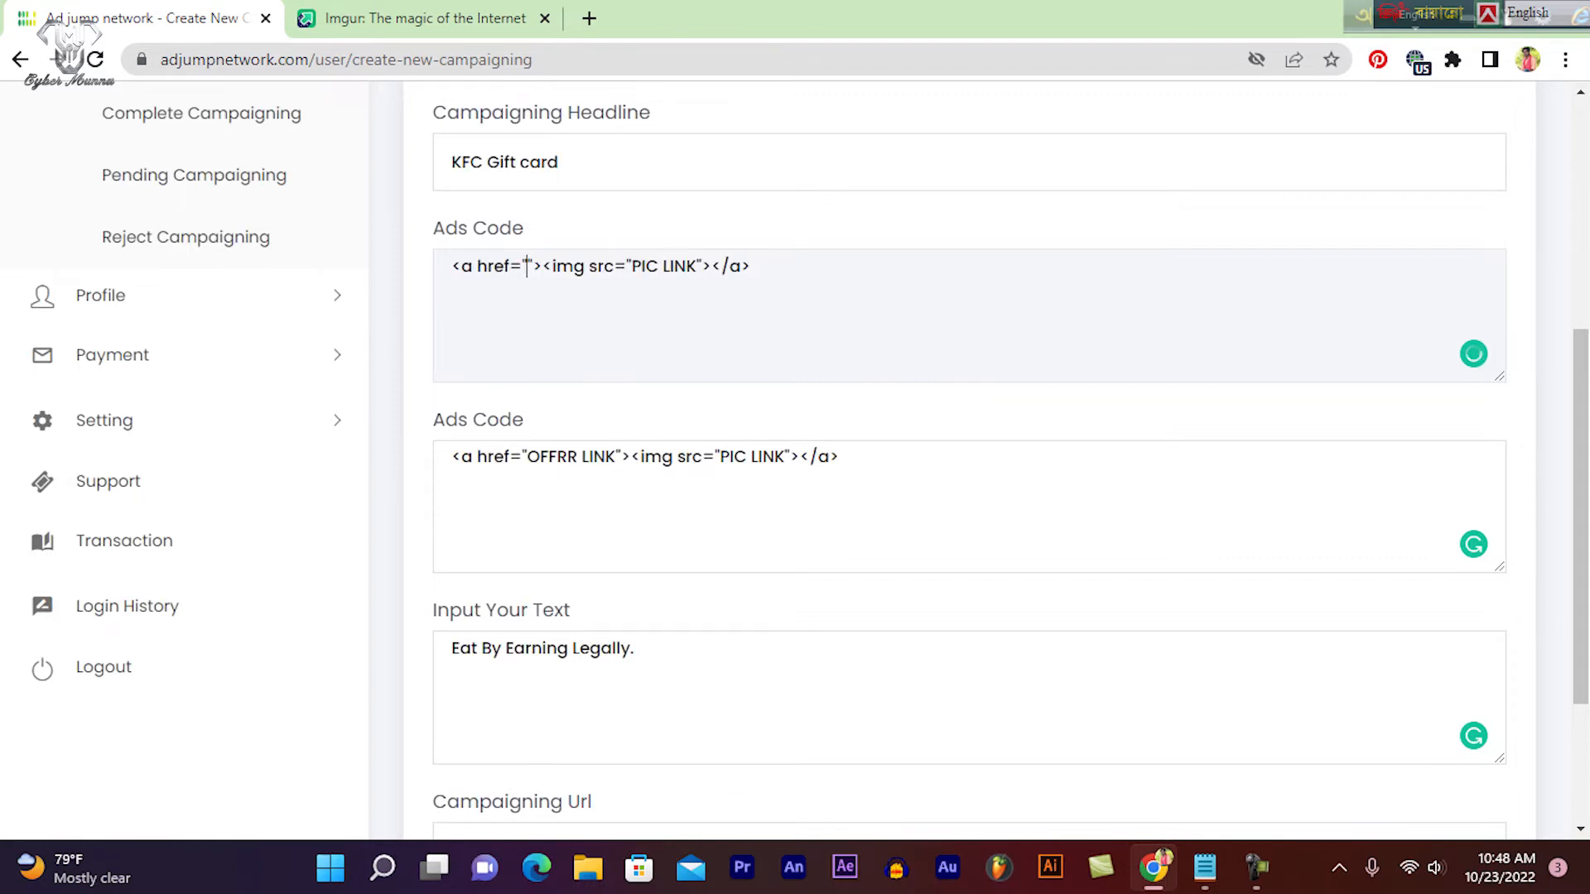
key(ctrl+v)
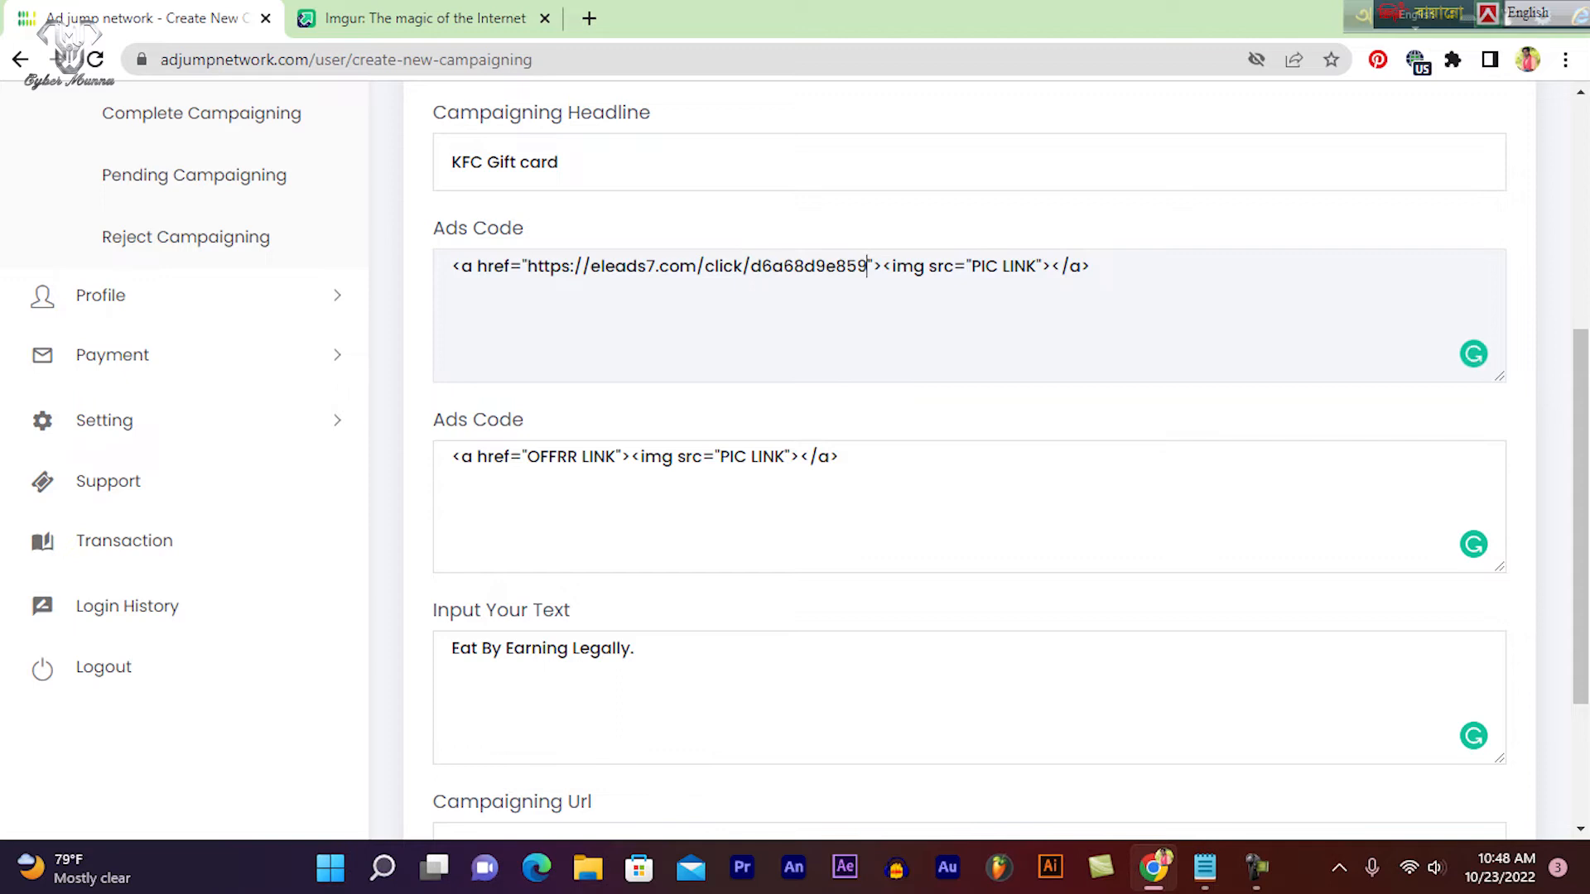
drag(1036, 267, 981, 266)
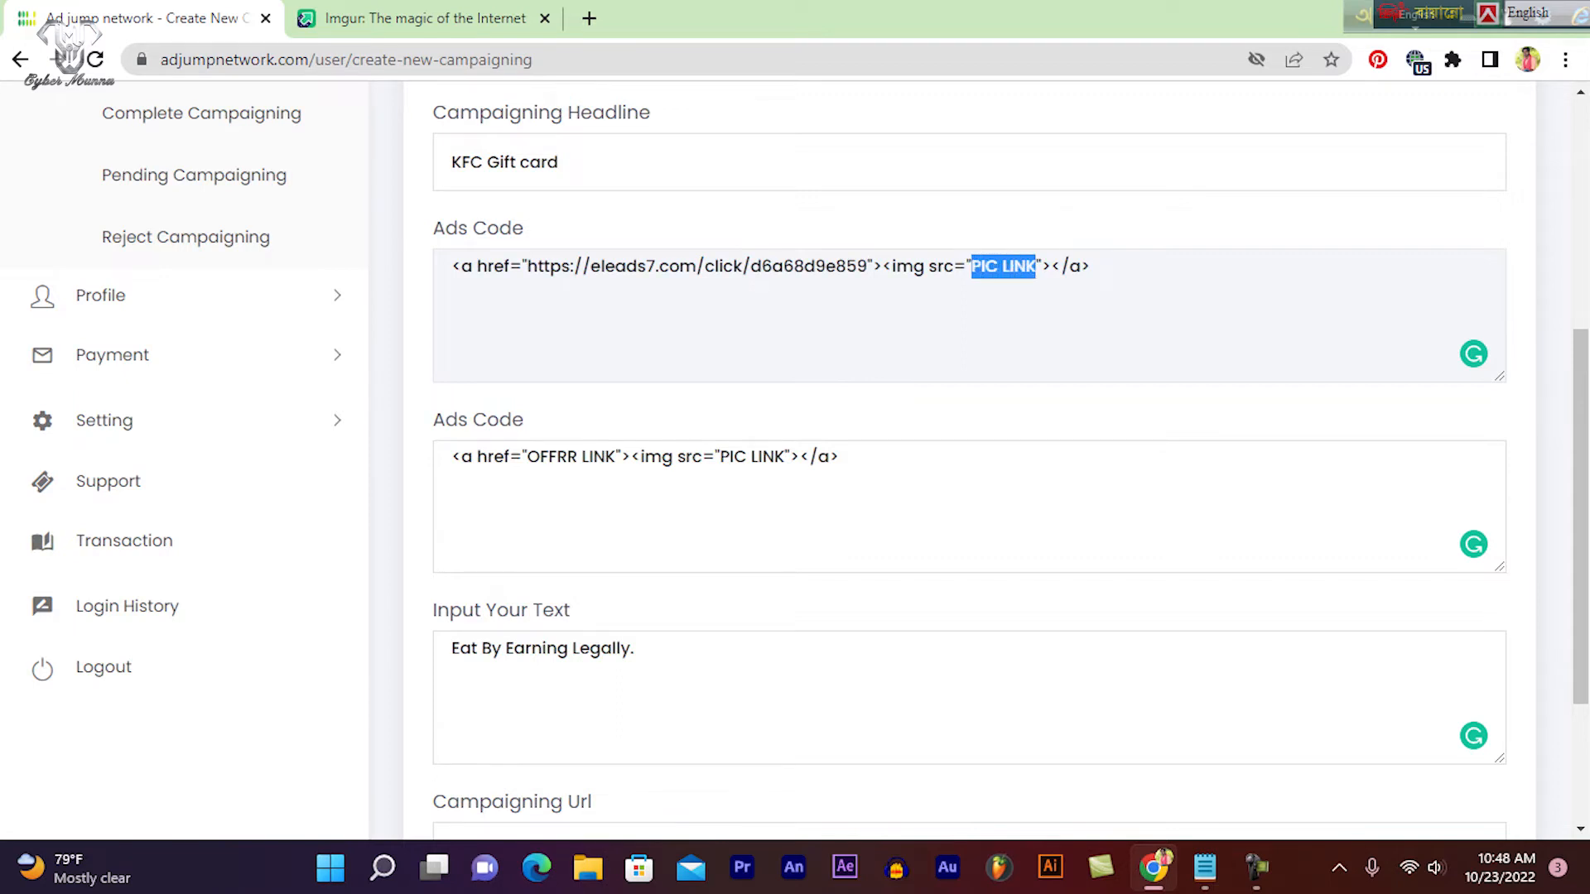
click(981, 267)
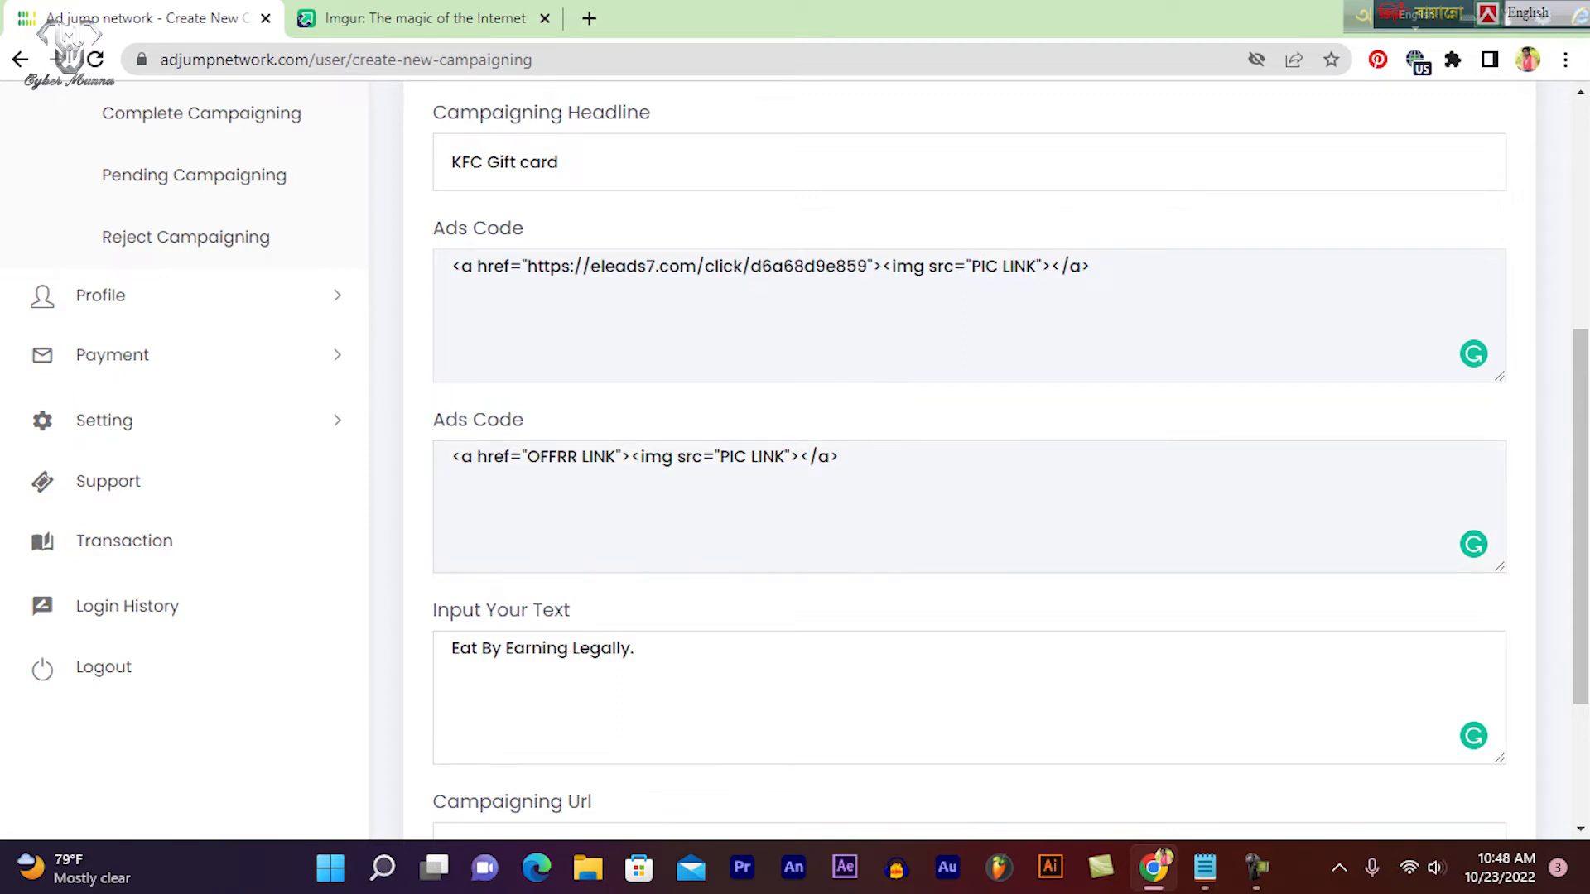
drag(617, 457, 528, 457)
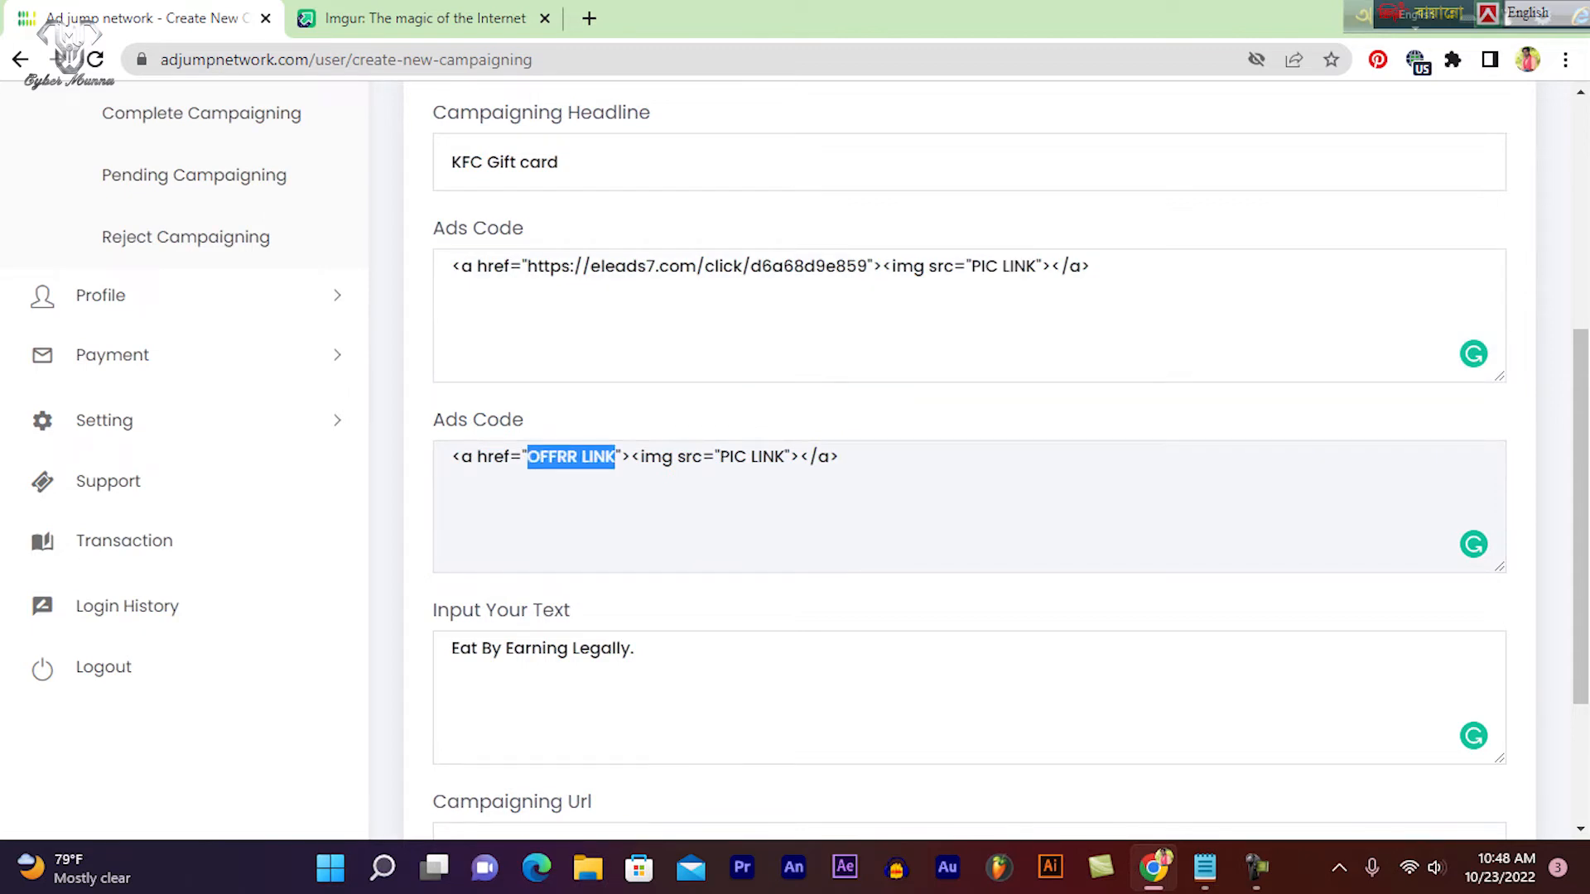
key(ctrl+v)
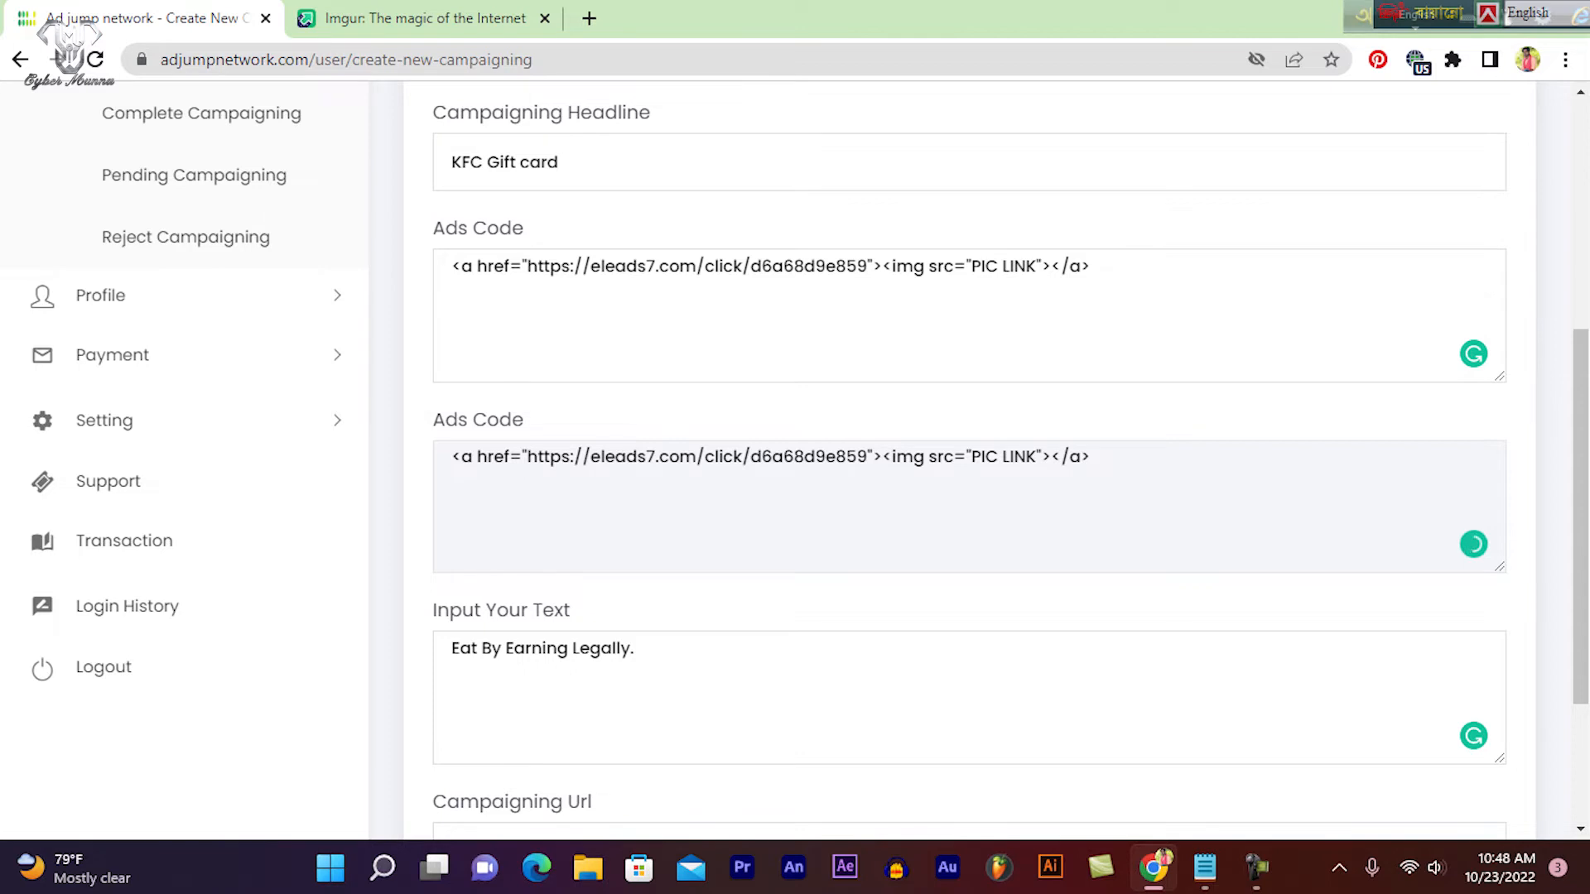
click(985, 266)
key(Left)
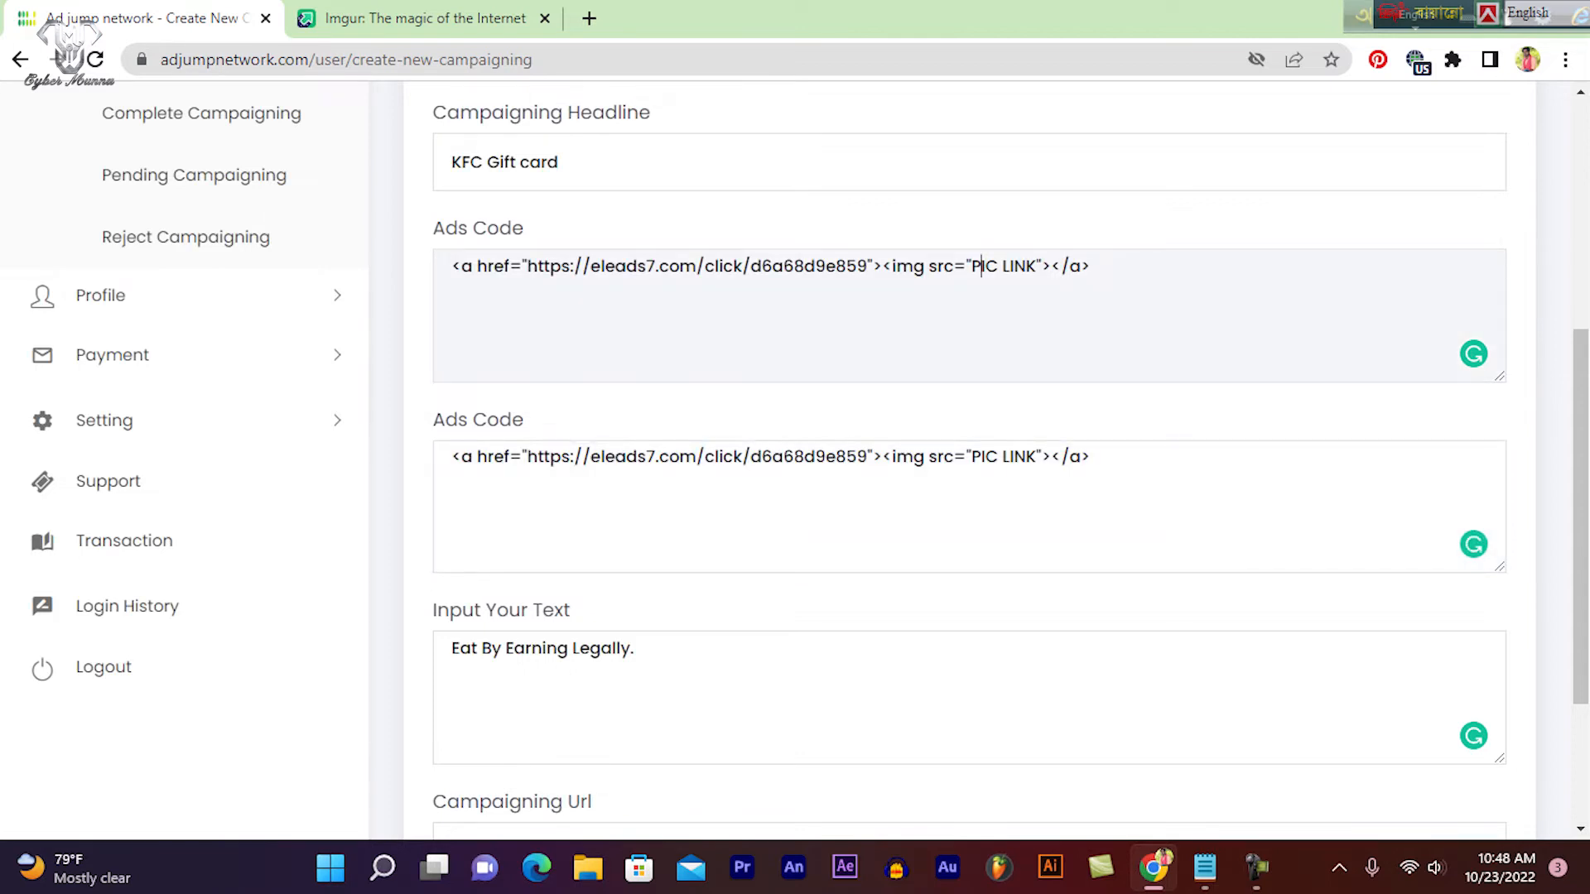
drag(1036, 266, 971, 266)
click(1041, 266)
scroll(1040, 274, down, 2)
scroll(1041, 274, up, 3)
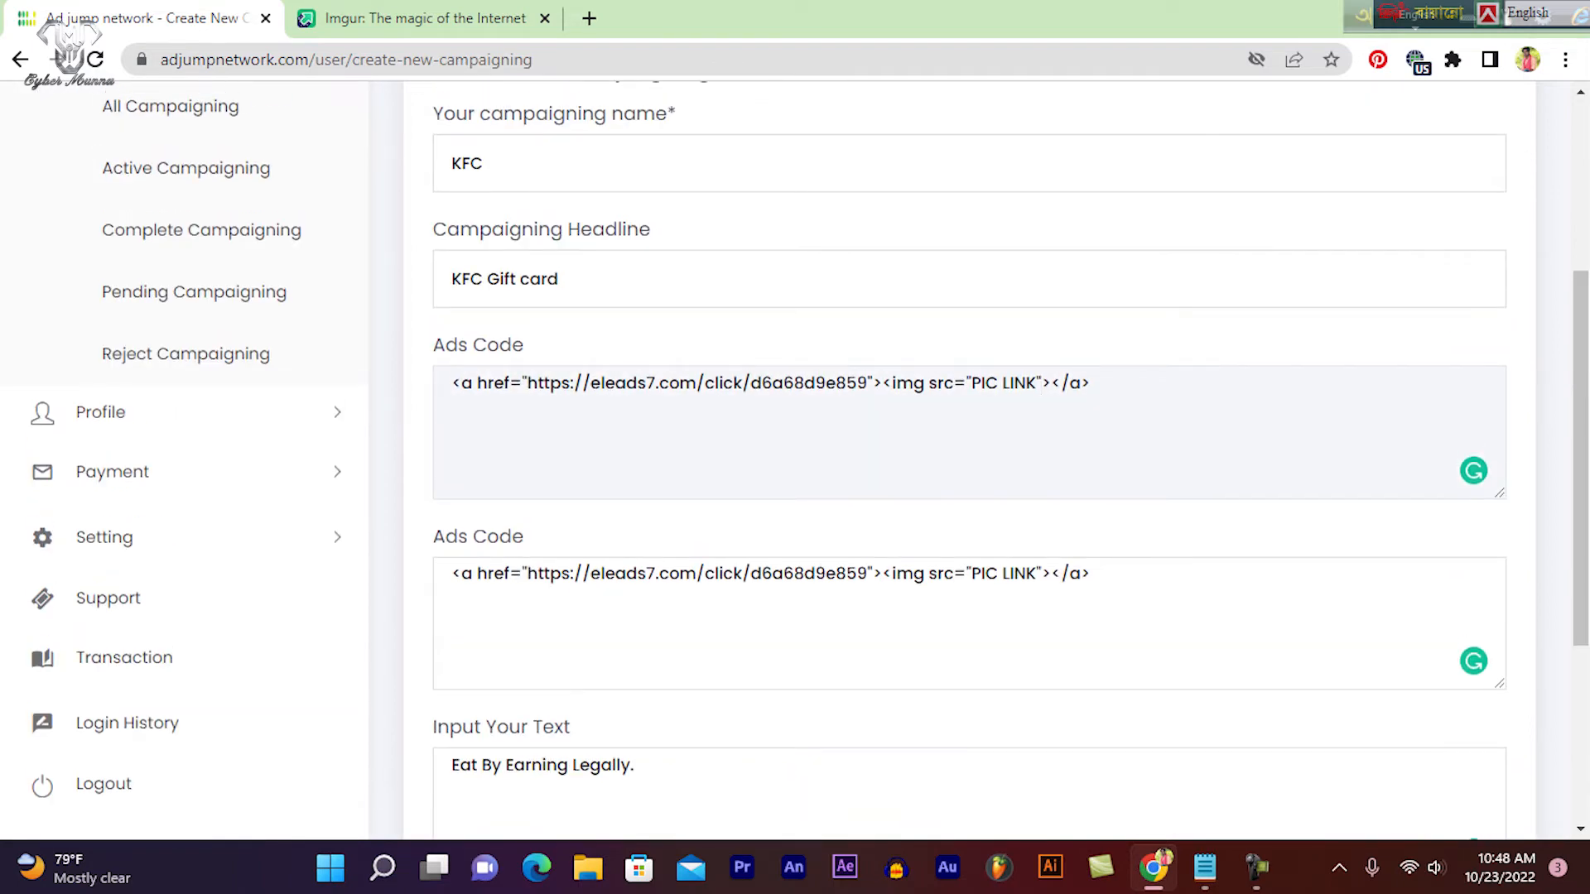
scroll(809, 464, down, 1)
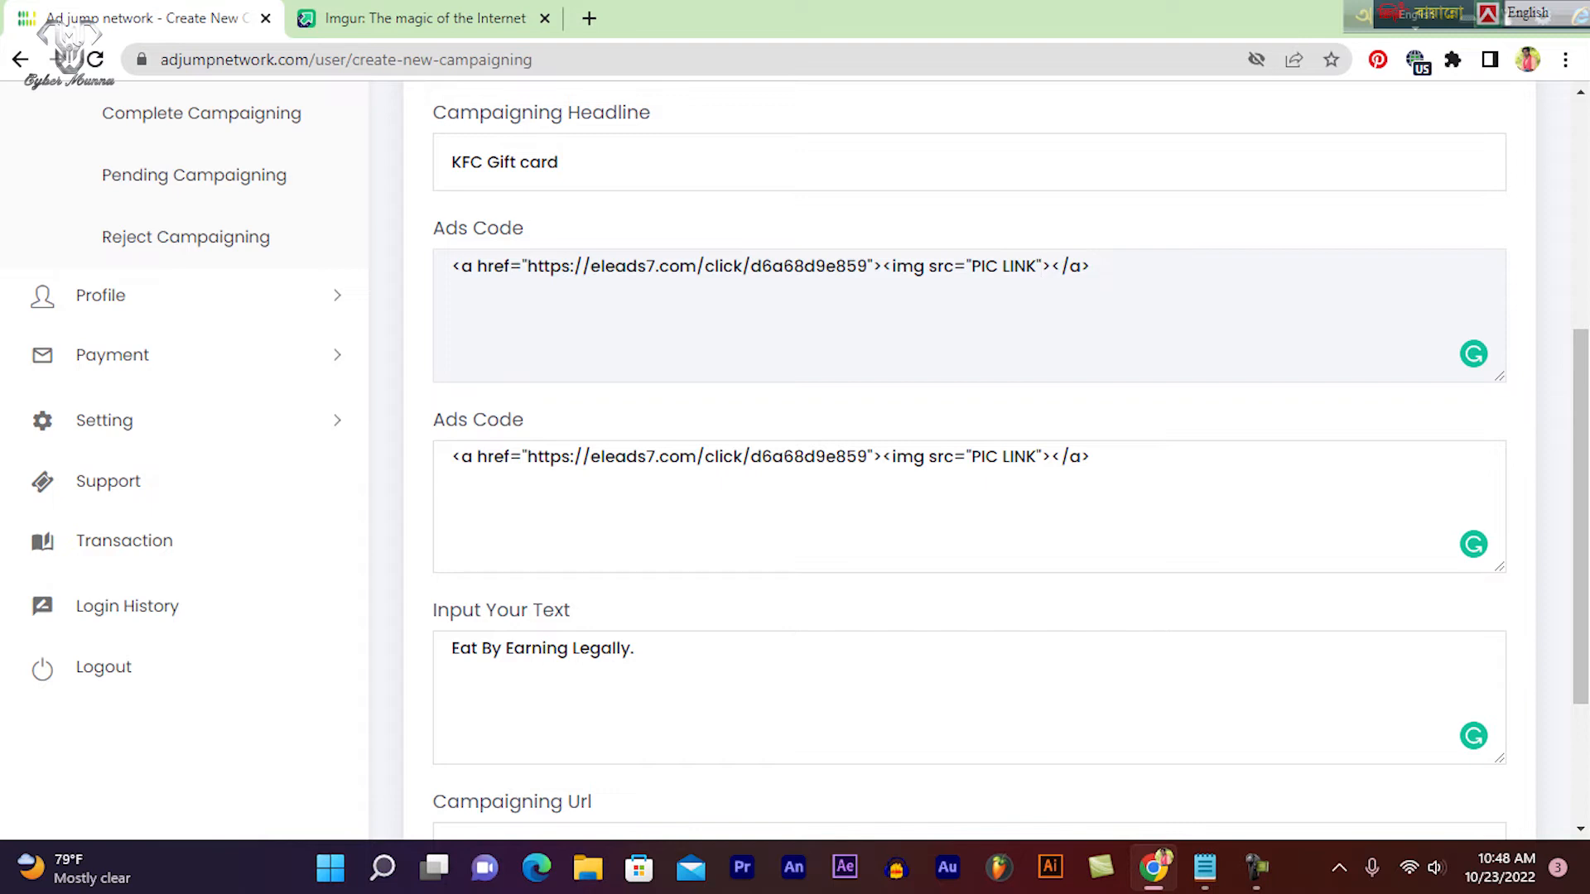
click(1026, 267)
click(1037, 267)
scroll(969, 460, down, 3)
- View the 250 × 250 and 970 × 90 KFC banner images on the desktop enlarged, closing each one
key(super+Down)
double_click(124, 381)
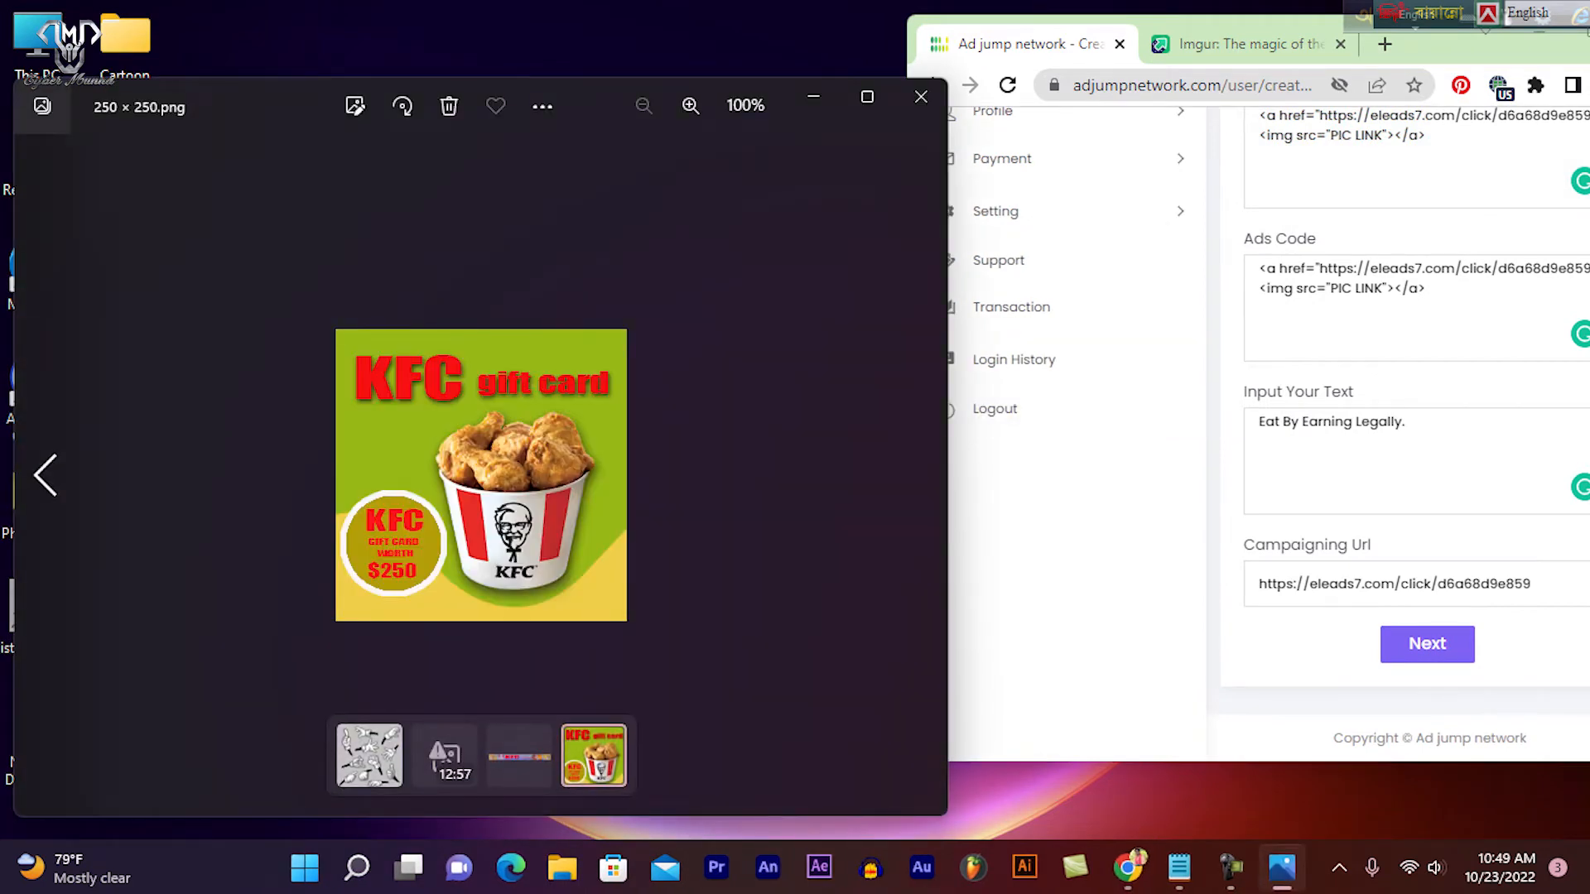
double_click(481, 475)
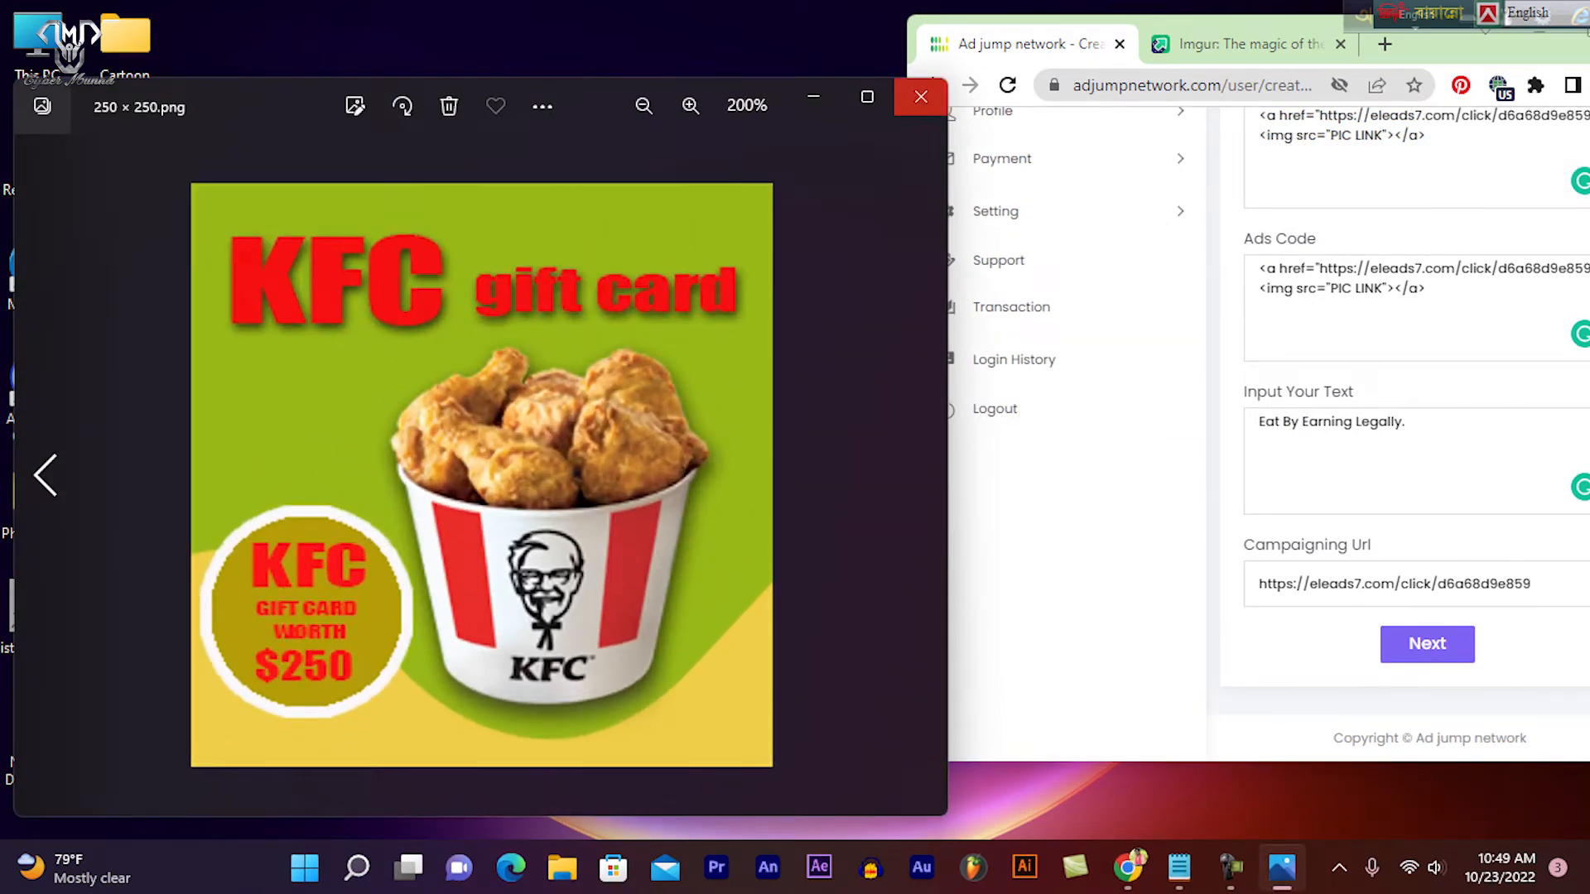
click(921, 96)
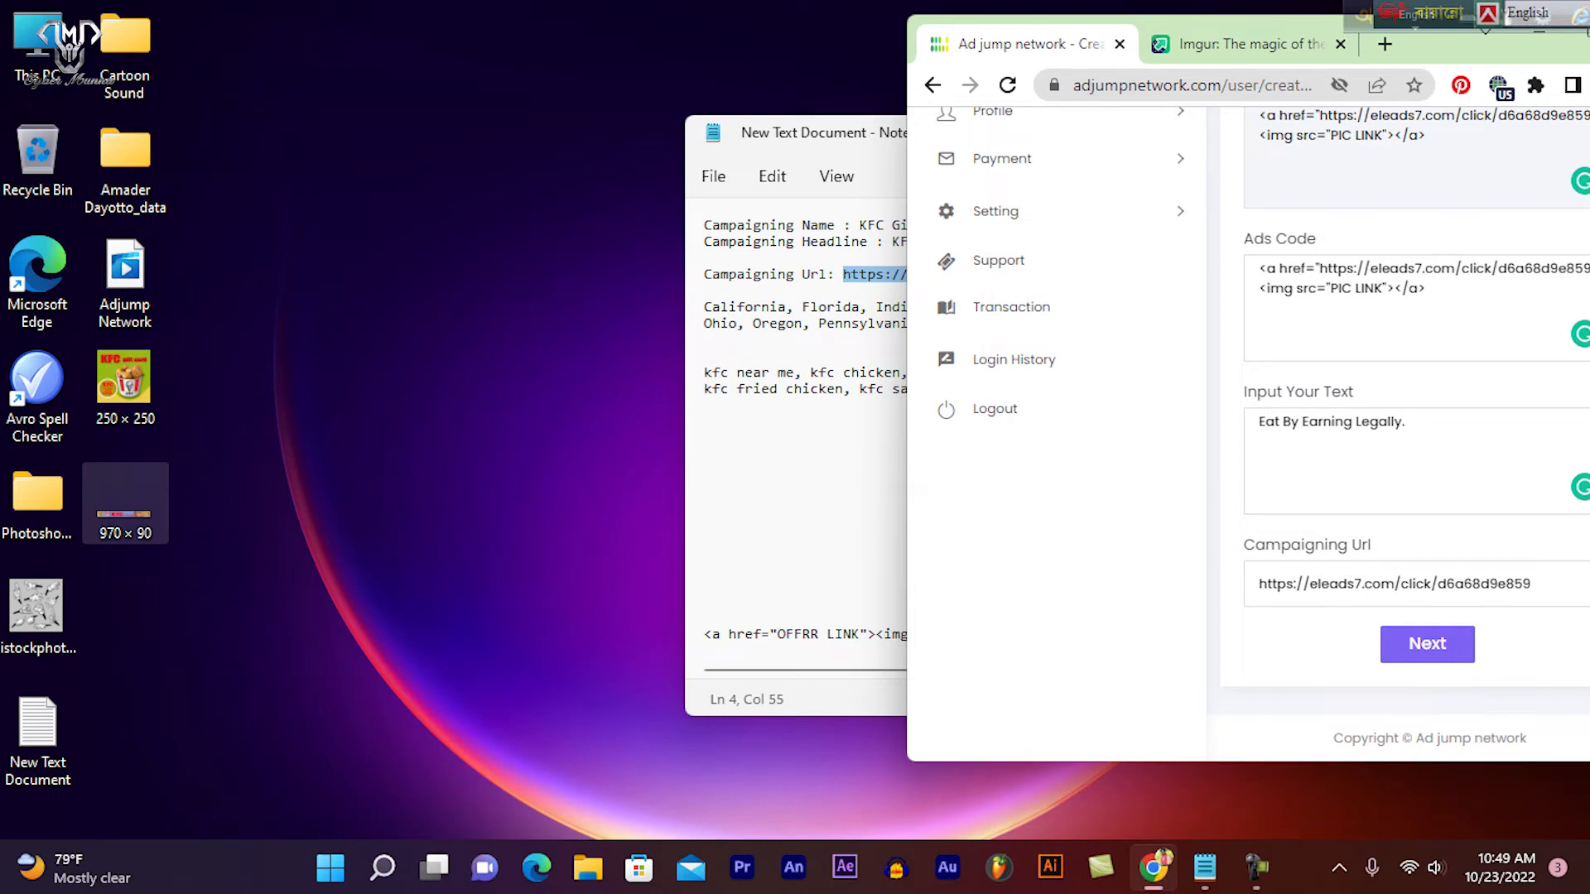
double_click(125, 503)
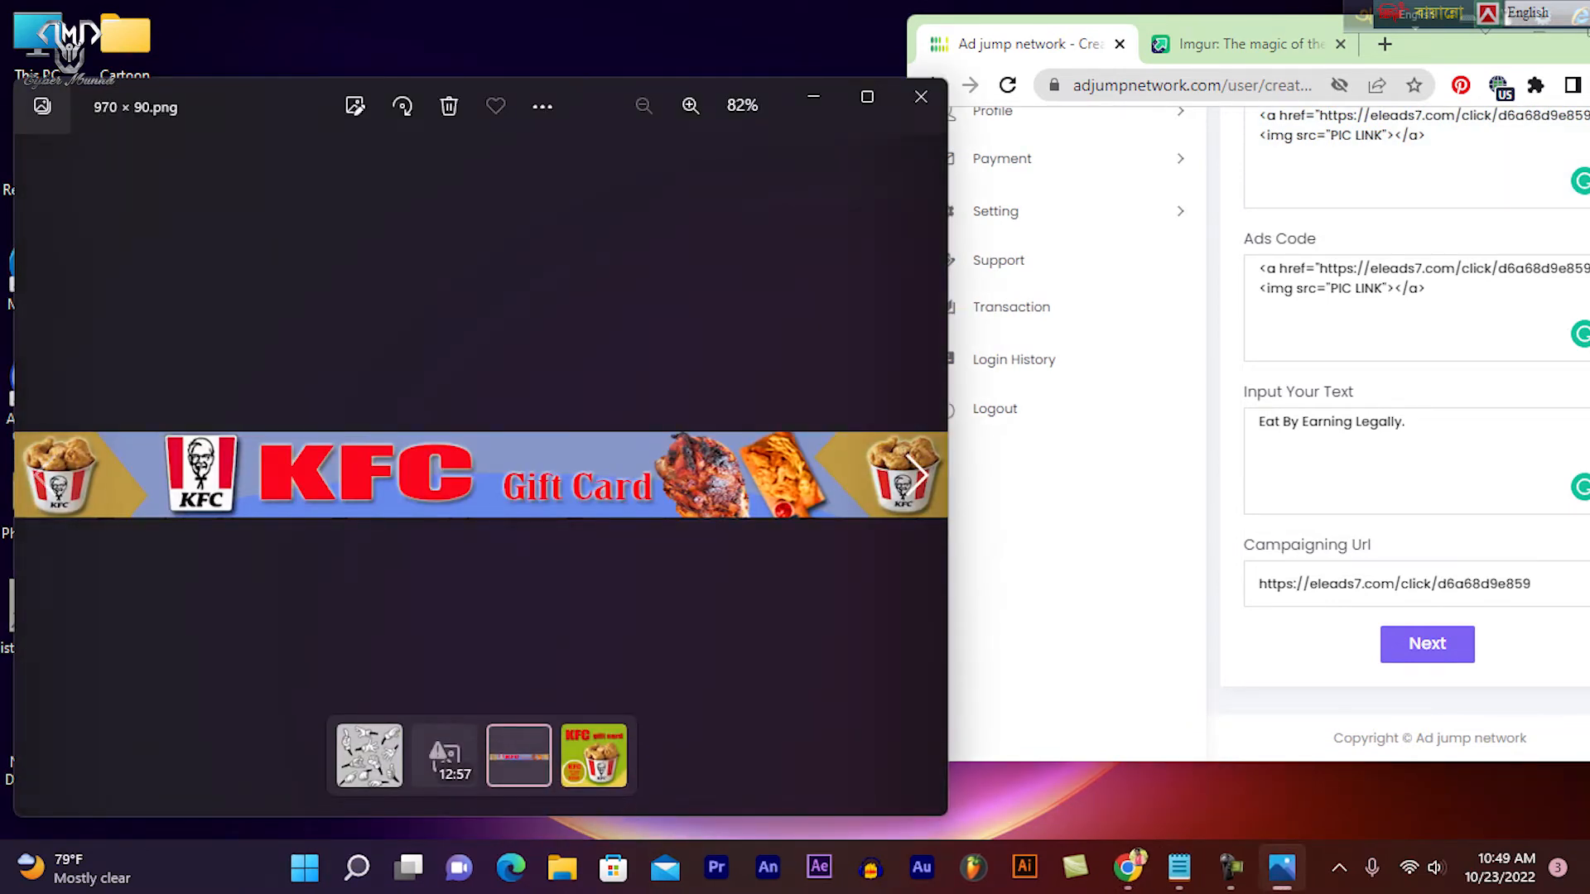
double_click(443, 476)
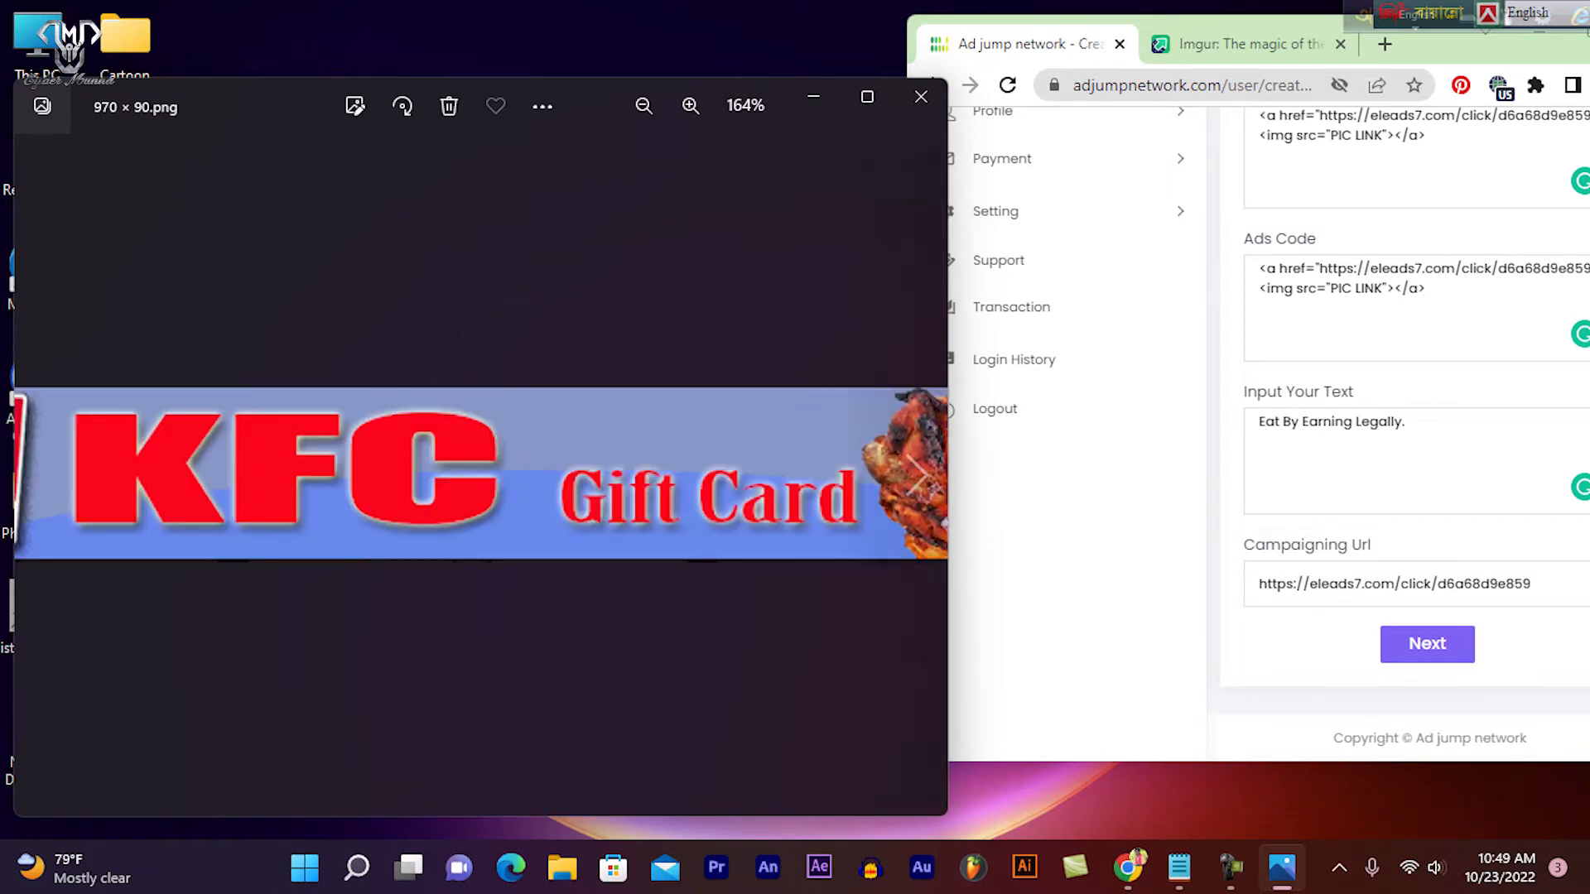
click(920, 96)
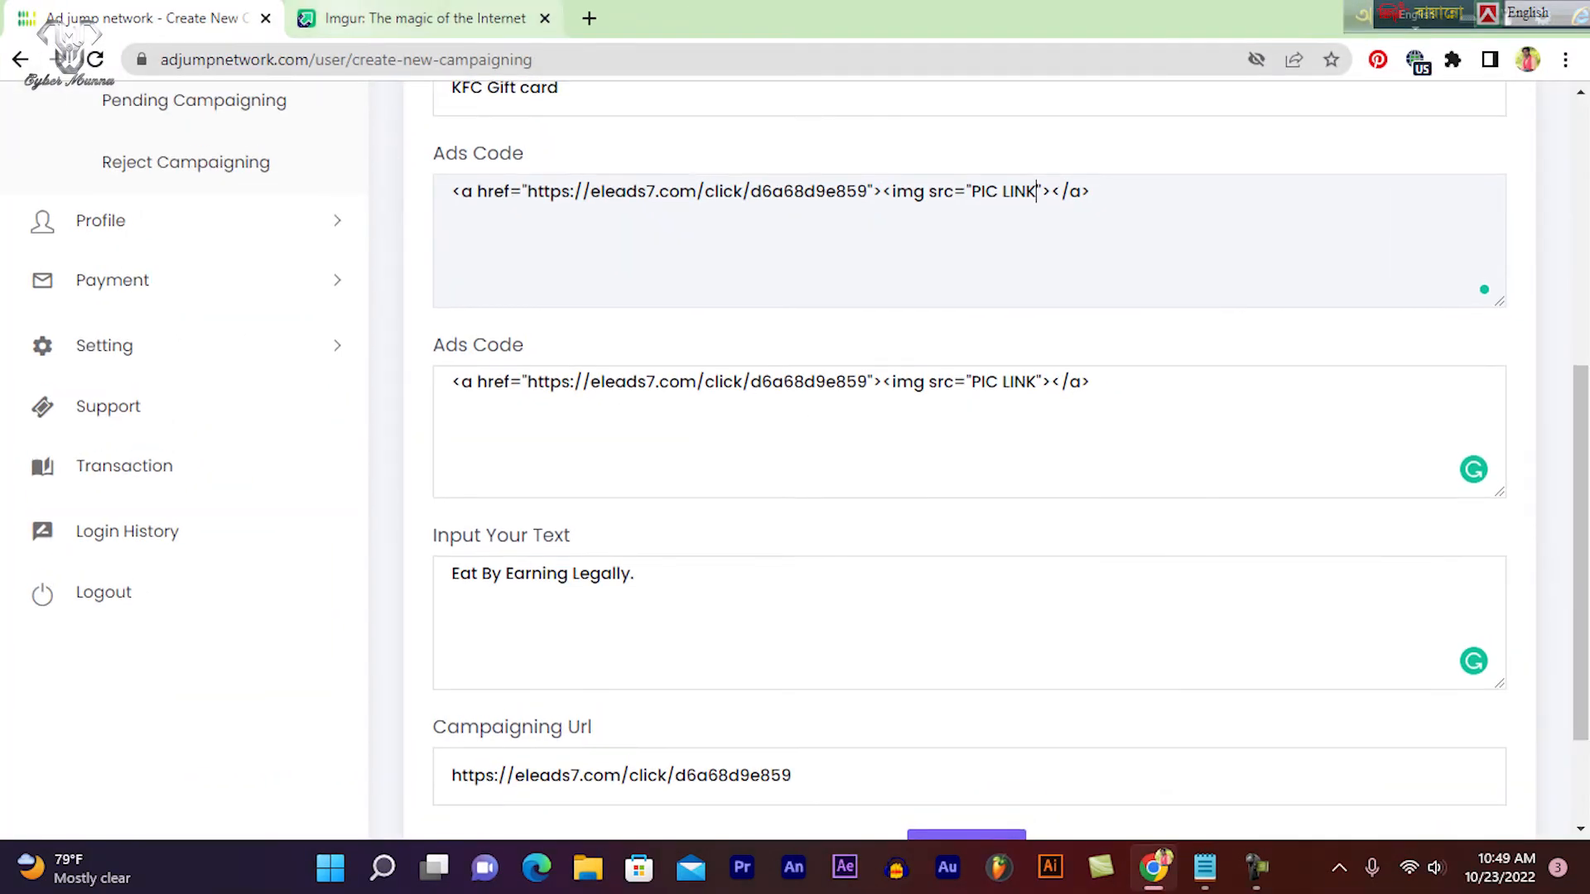
- Switch to Imgur and open the account's uploaded images
click(414, 18)
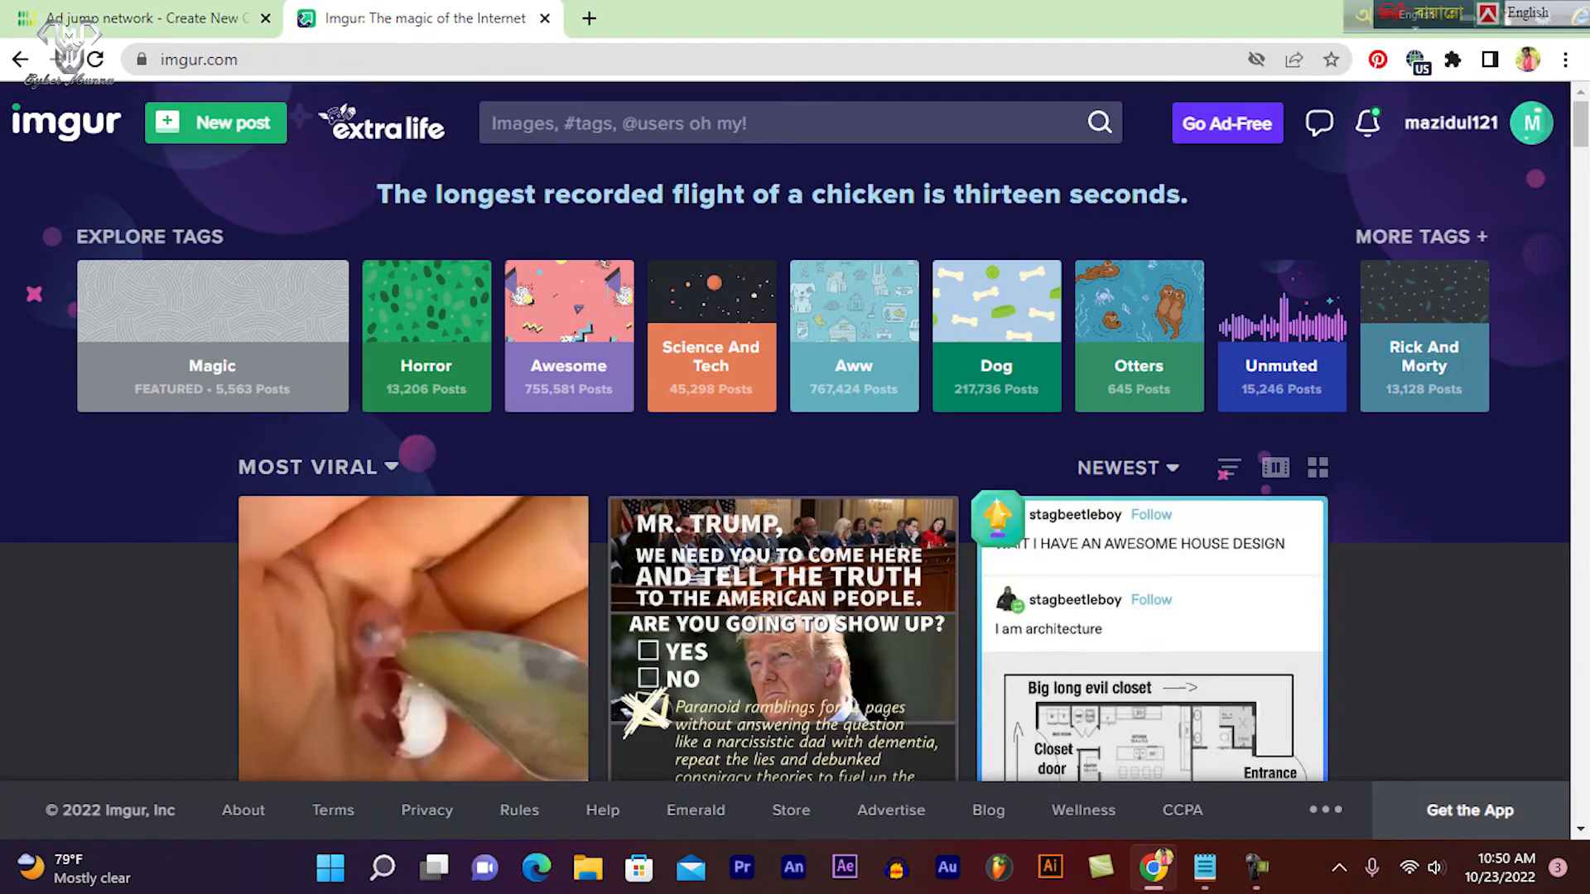
click(248, 59)
click(292, 59)
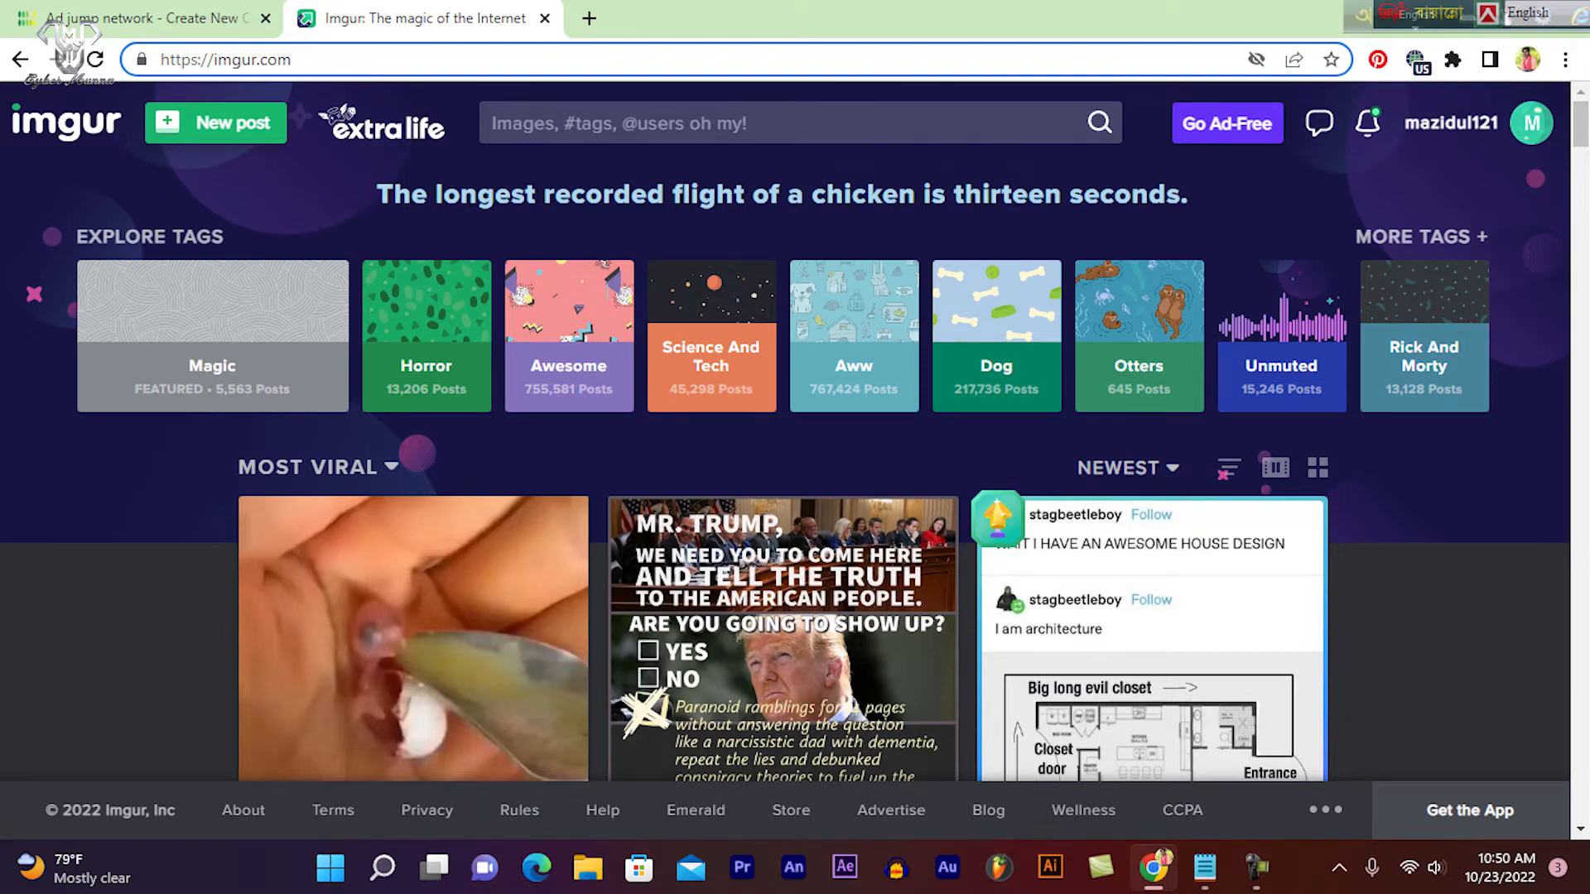
scroll(783, 638, down, 10)
scroll(783, 637, up, 10)
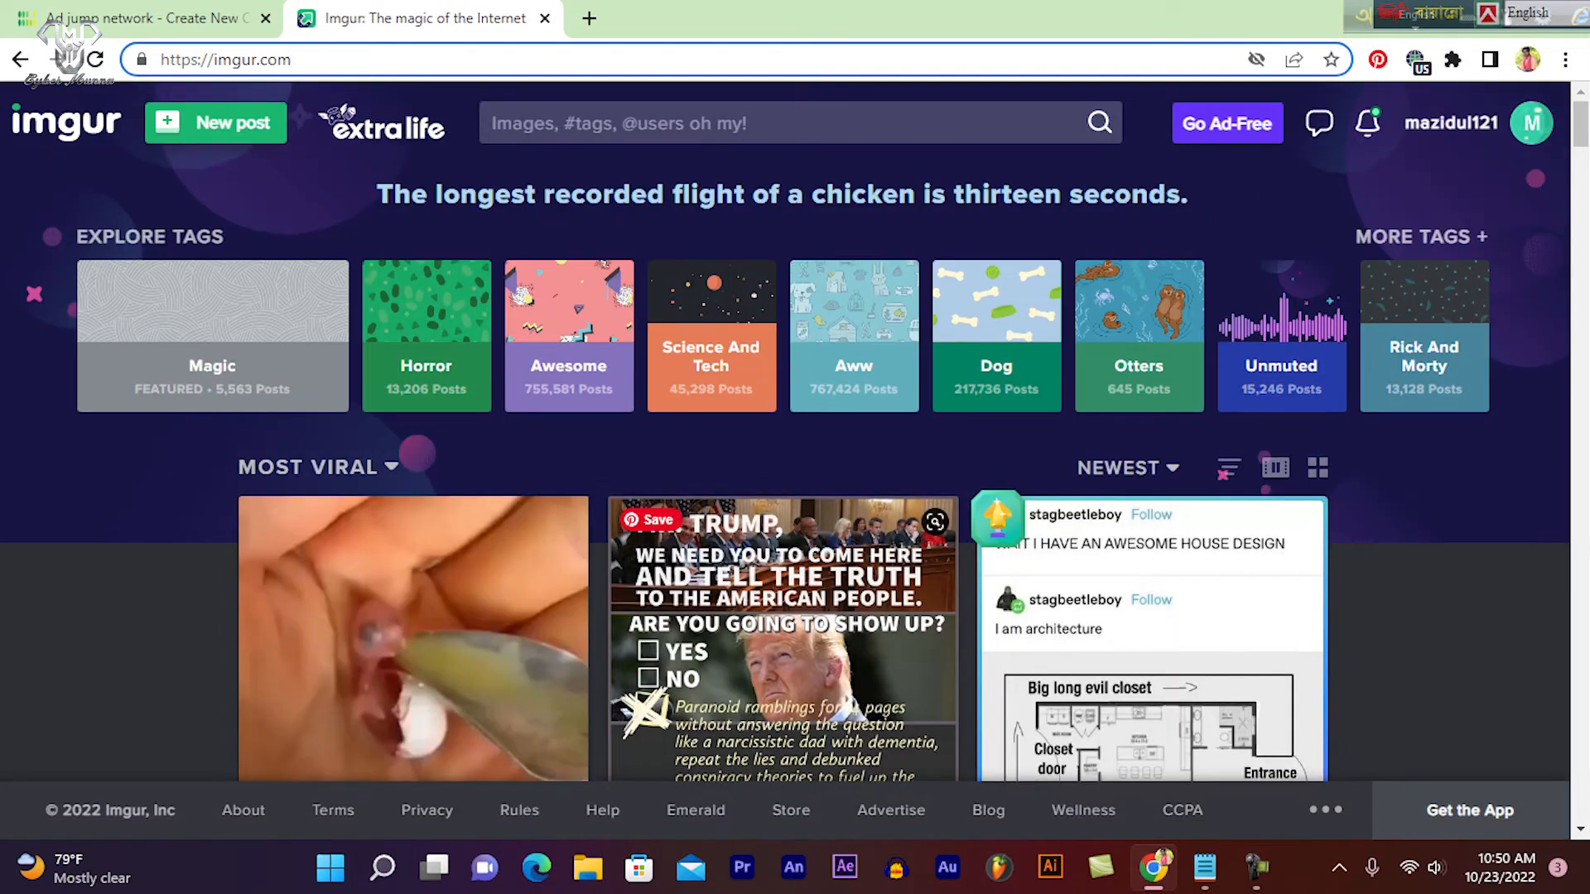
scroll(290, 348, down, 5)
scroll(290, 348, up, 5)
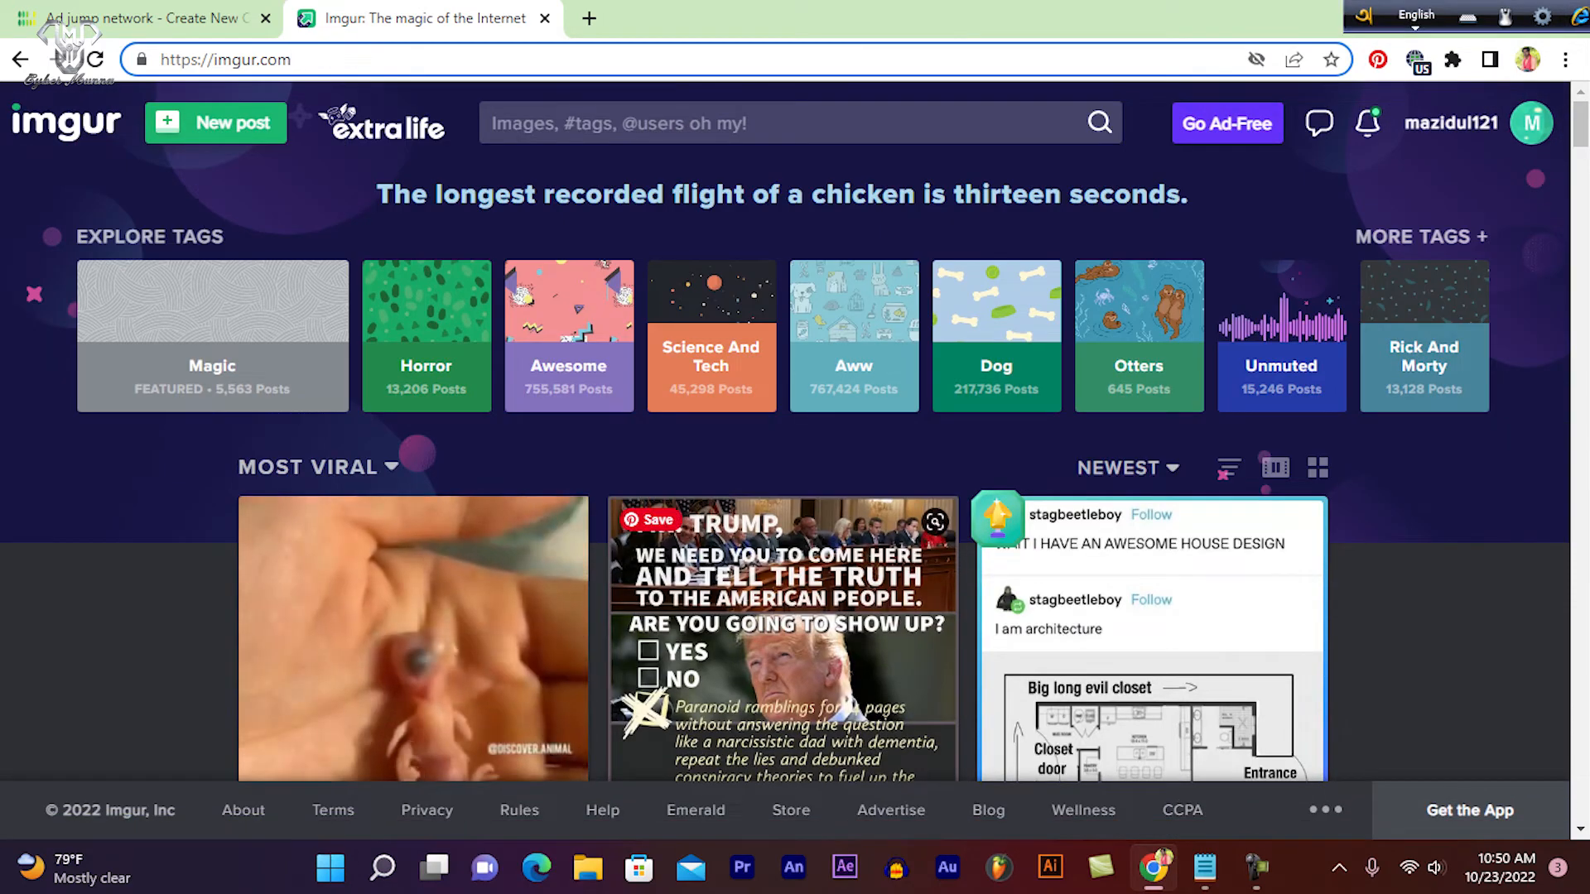
scroll(782, 637, down, 5)
scroll(782, 638, up, 5)
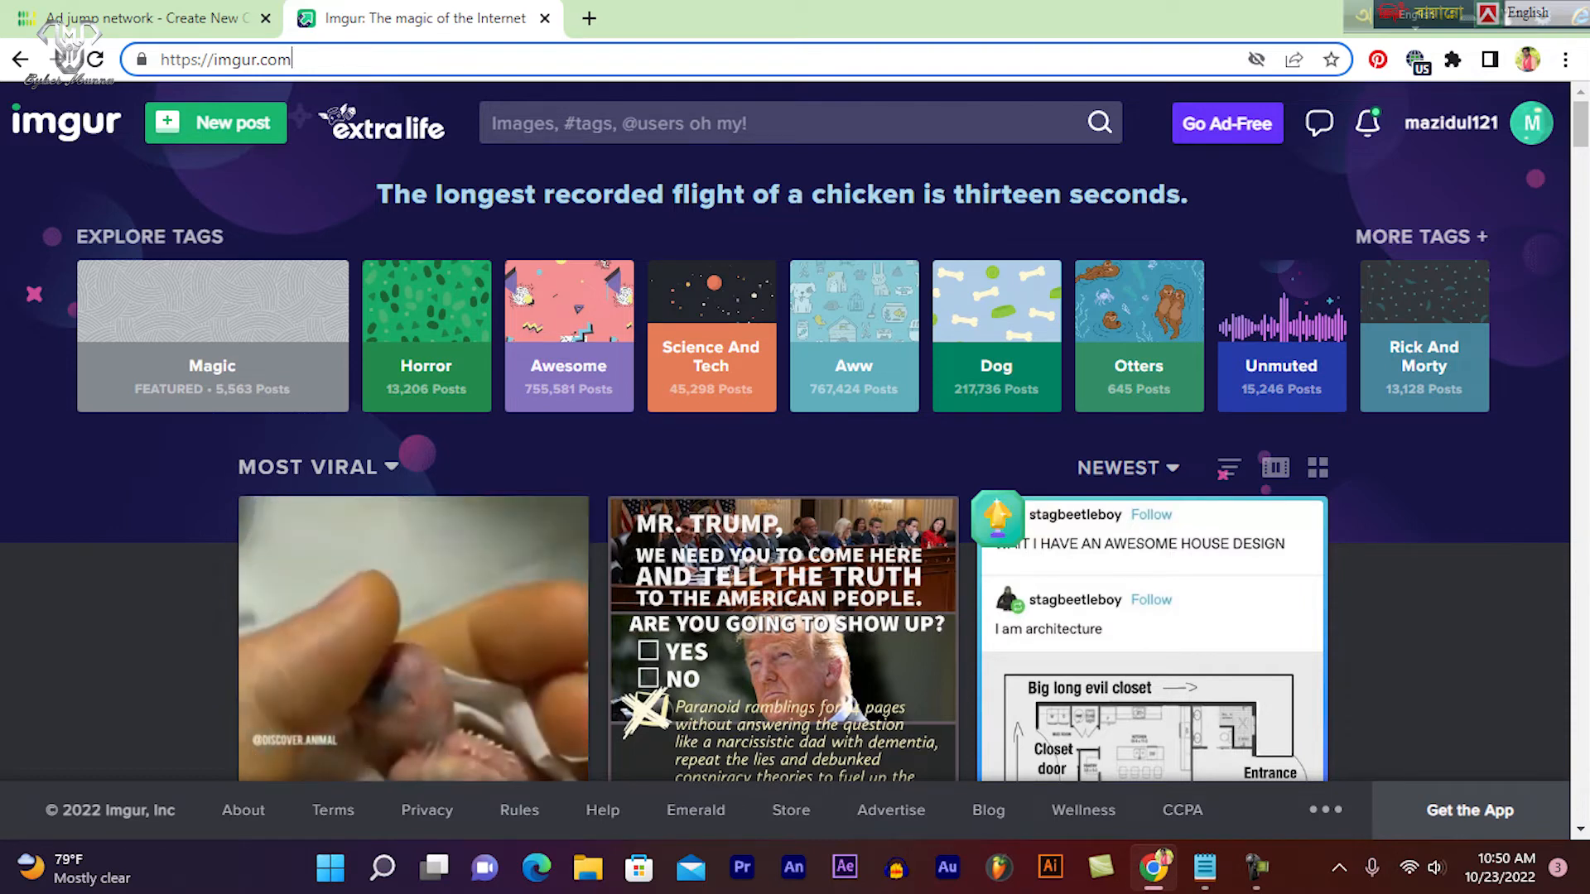
click(1531, 123)
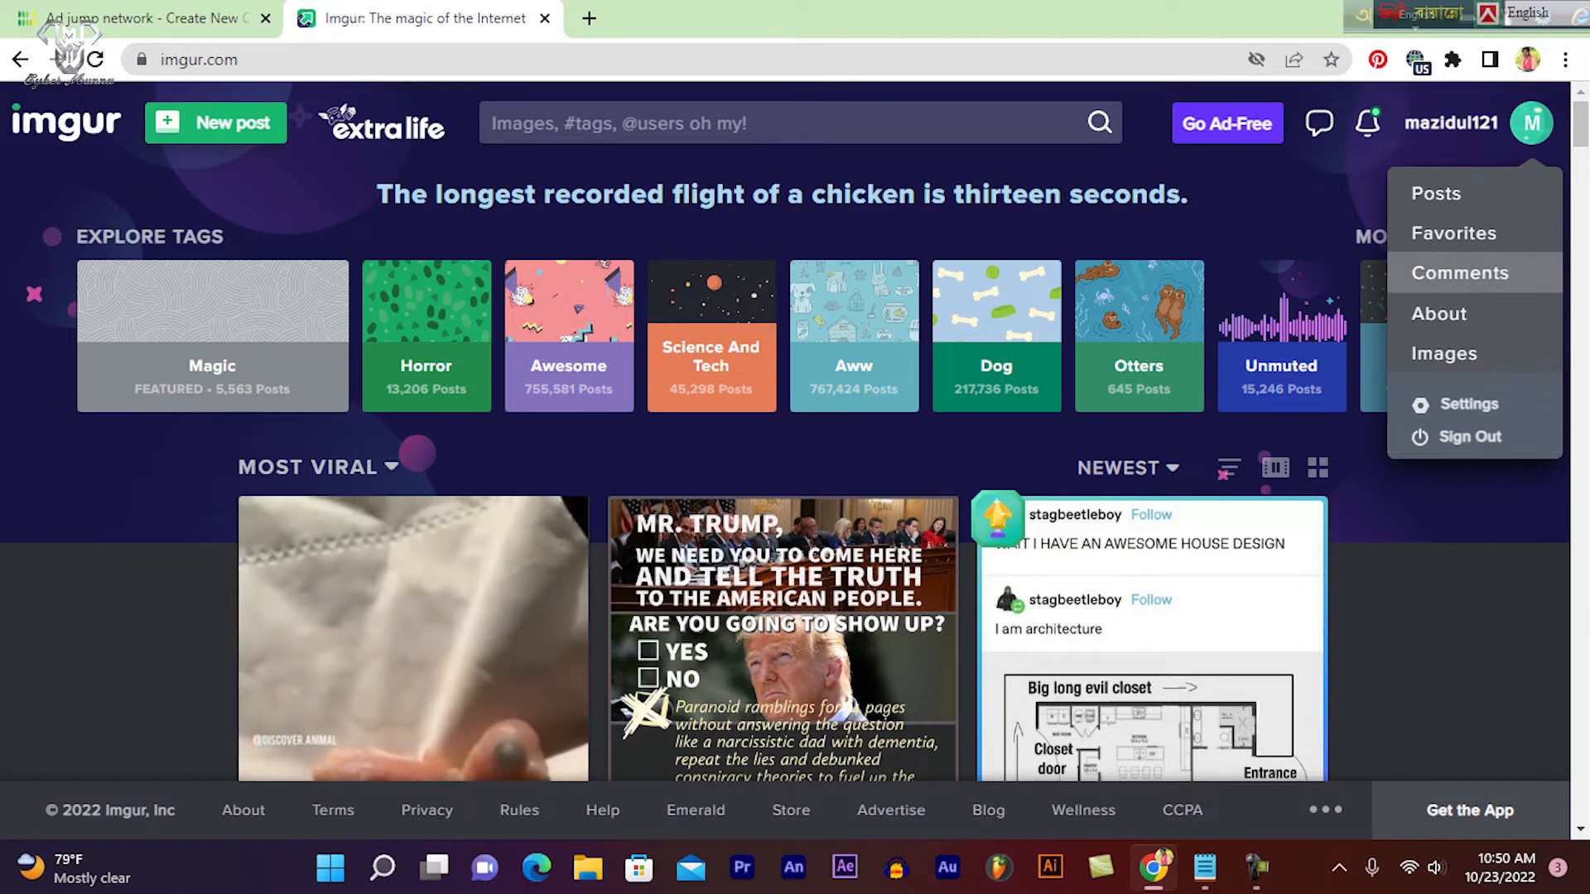
click(1445, 353)
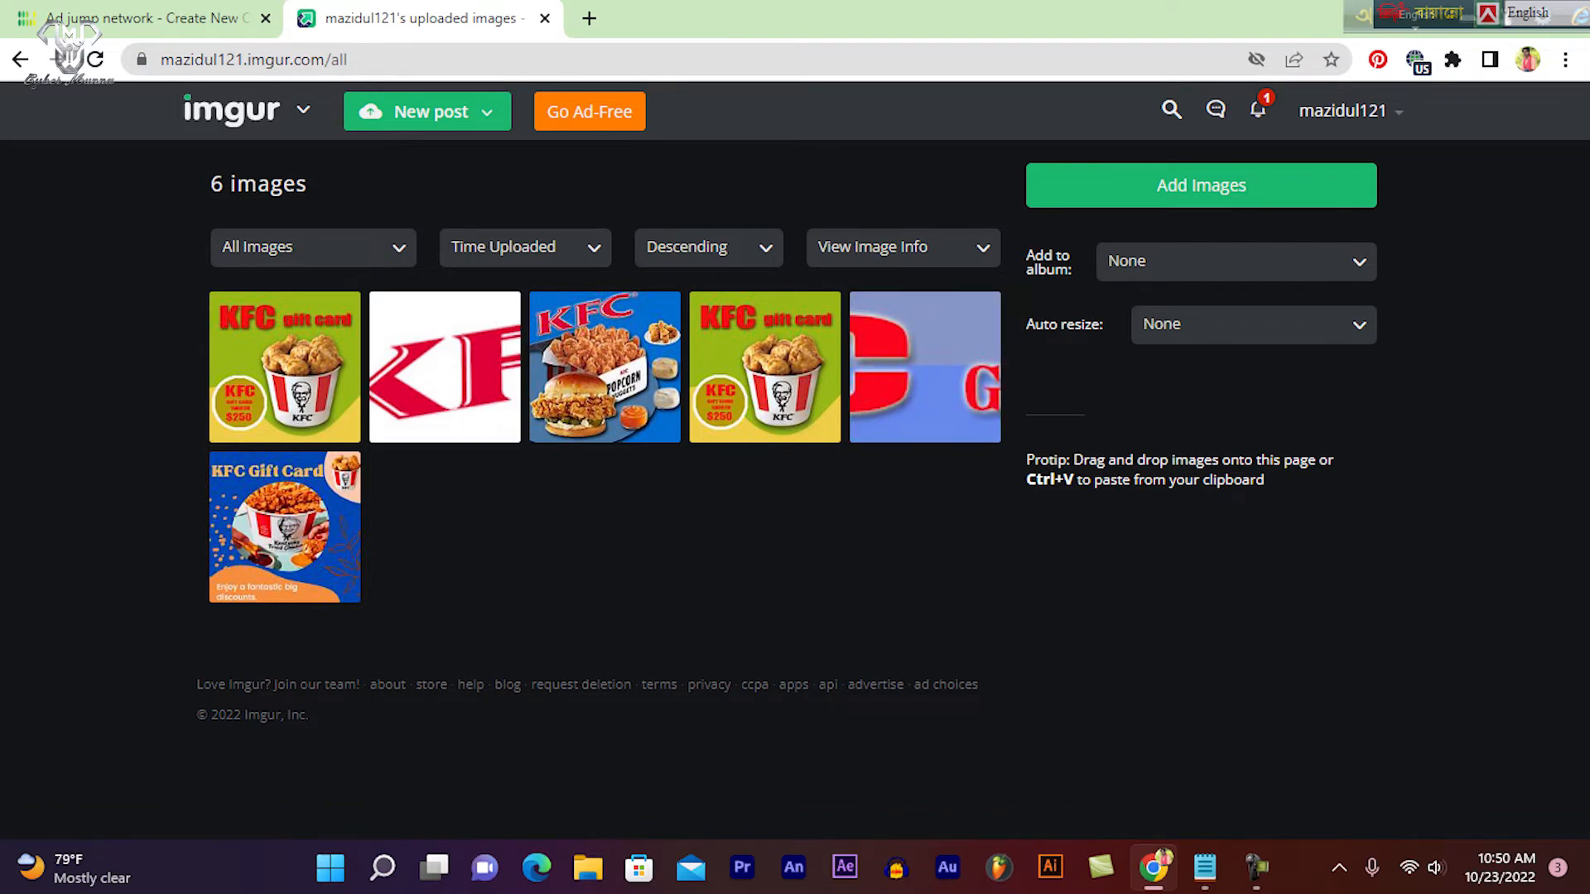
- Upload the 970 × 90 banner image from the Desktop folder to the Imgur image library
click(1201, 186)
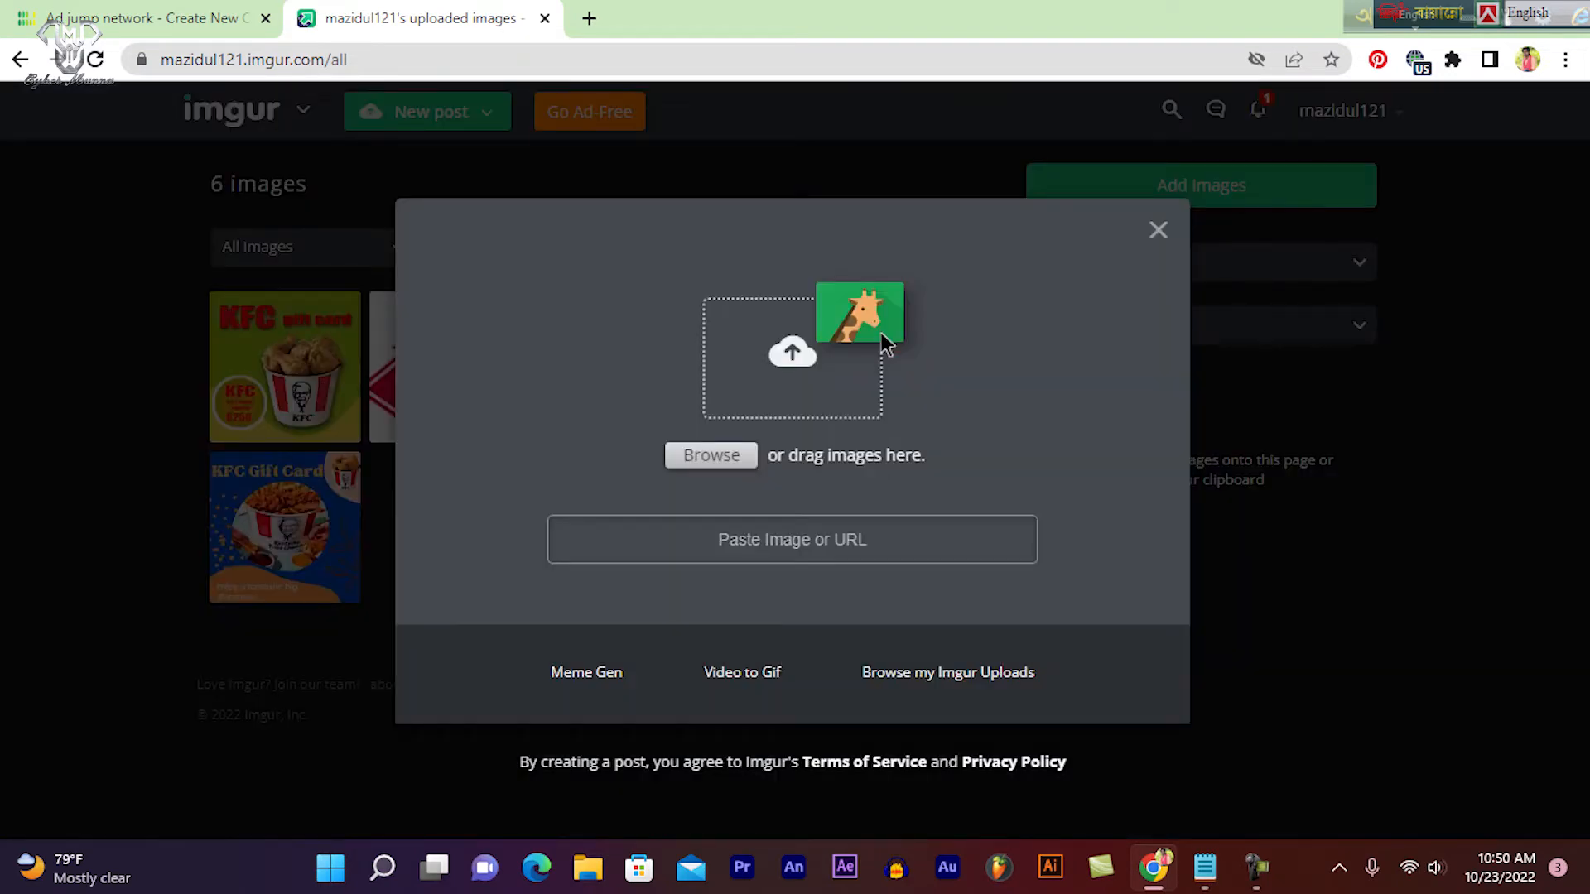
click(884, 342)
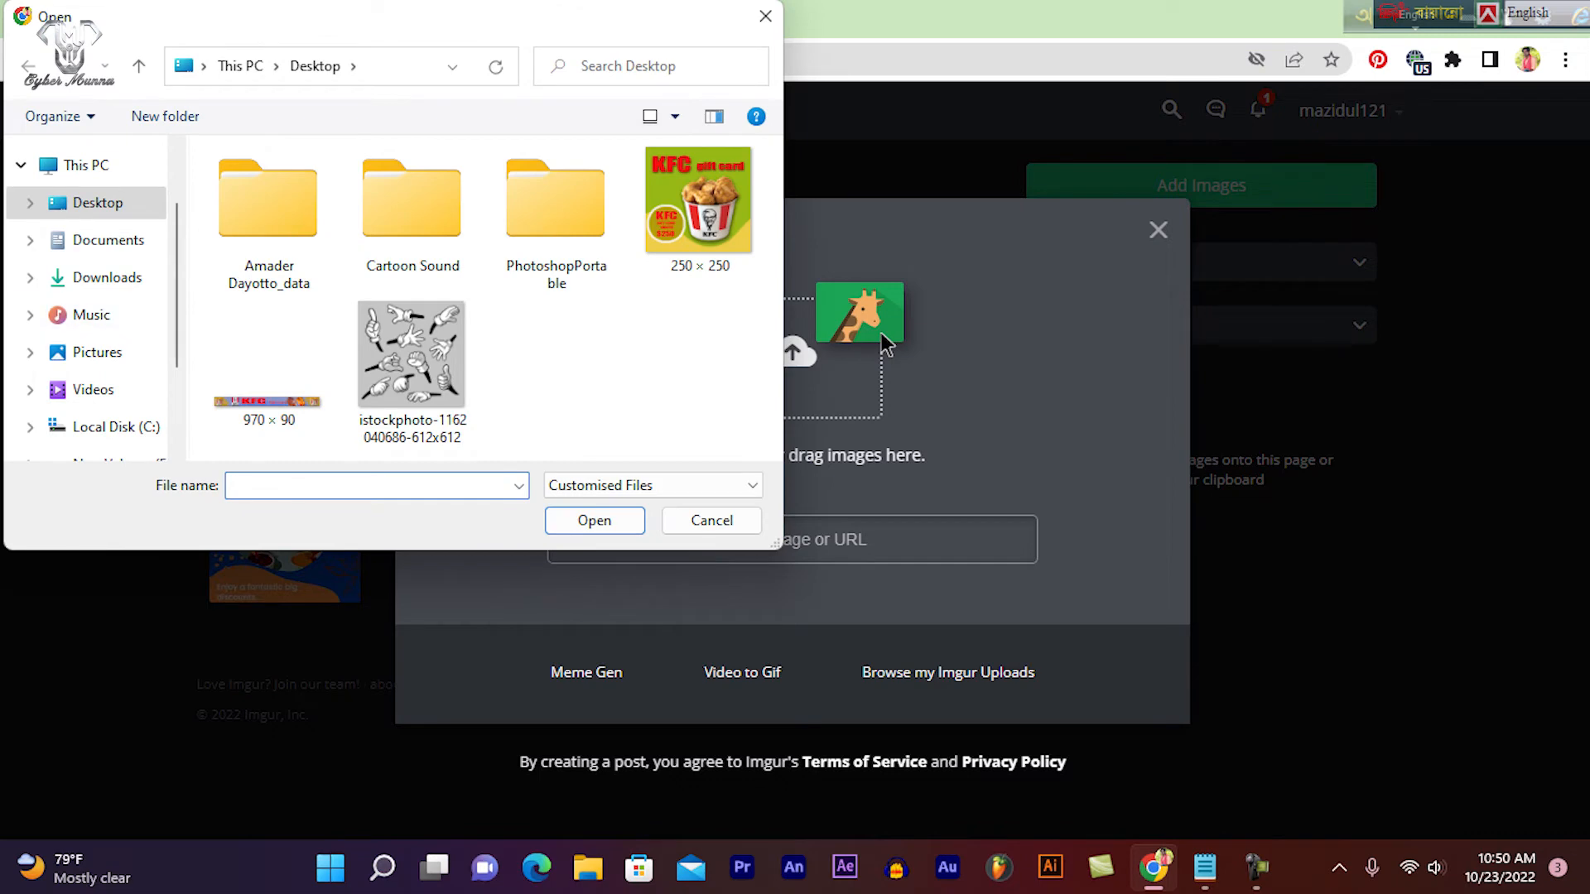
click(268, 366)
click(594, 521)
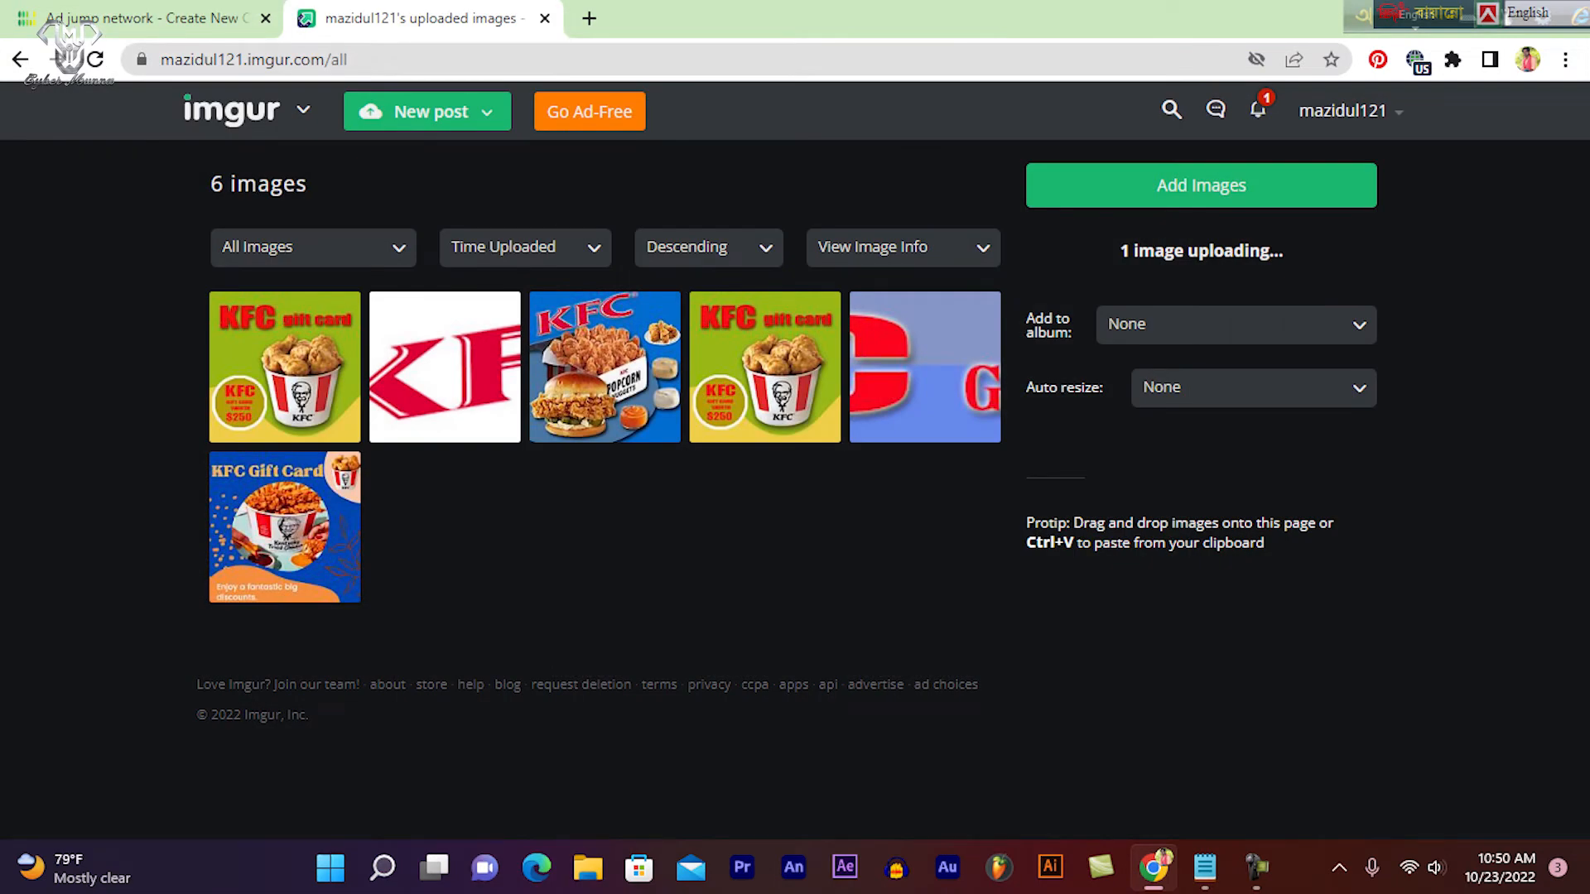
mouse_move(463, 414)
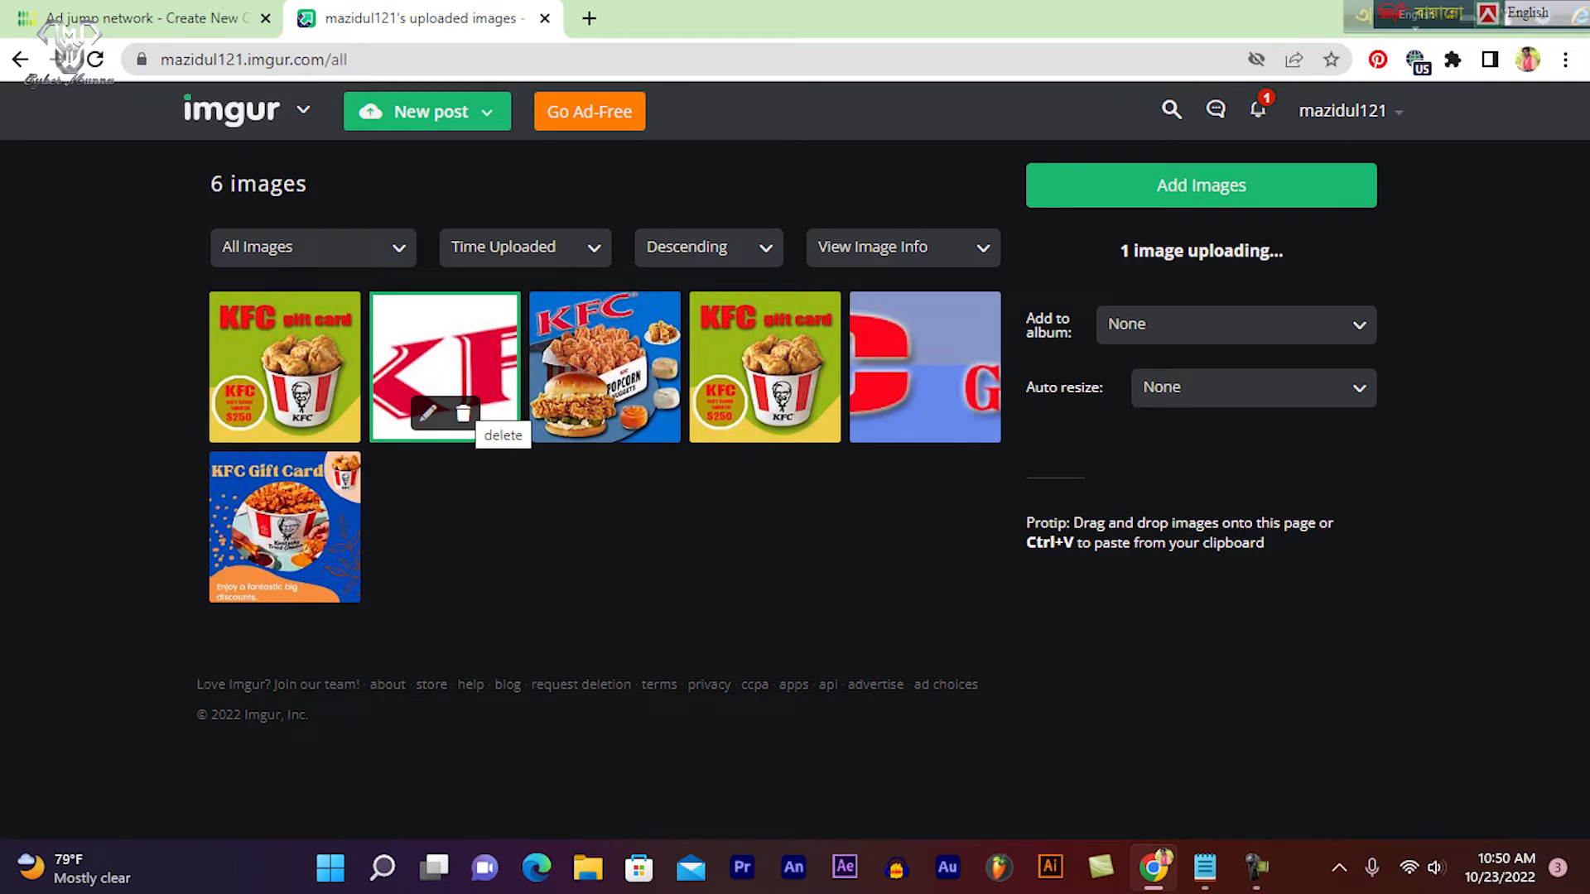
mouse_move(1342, 111)
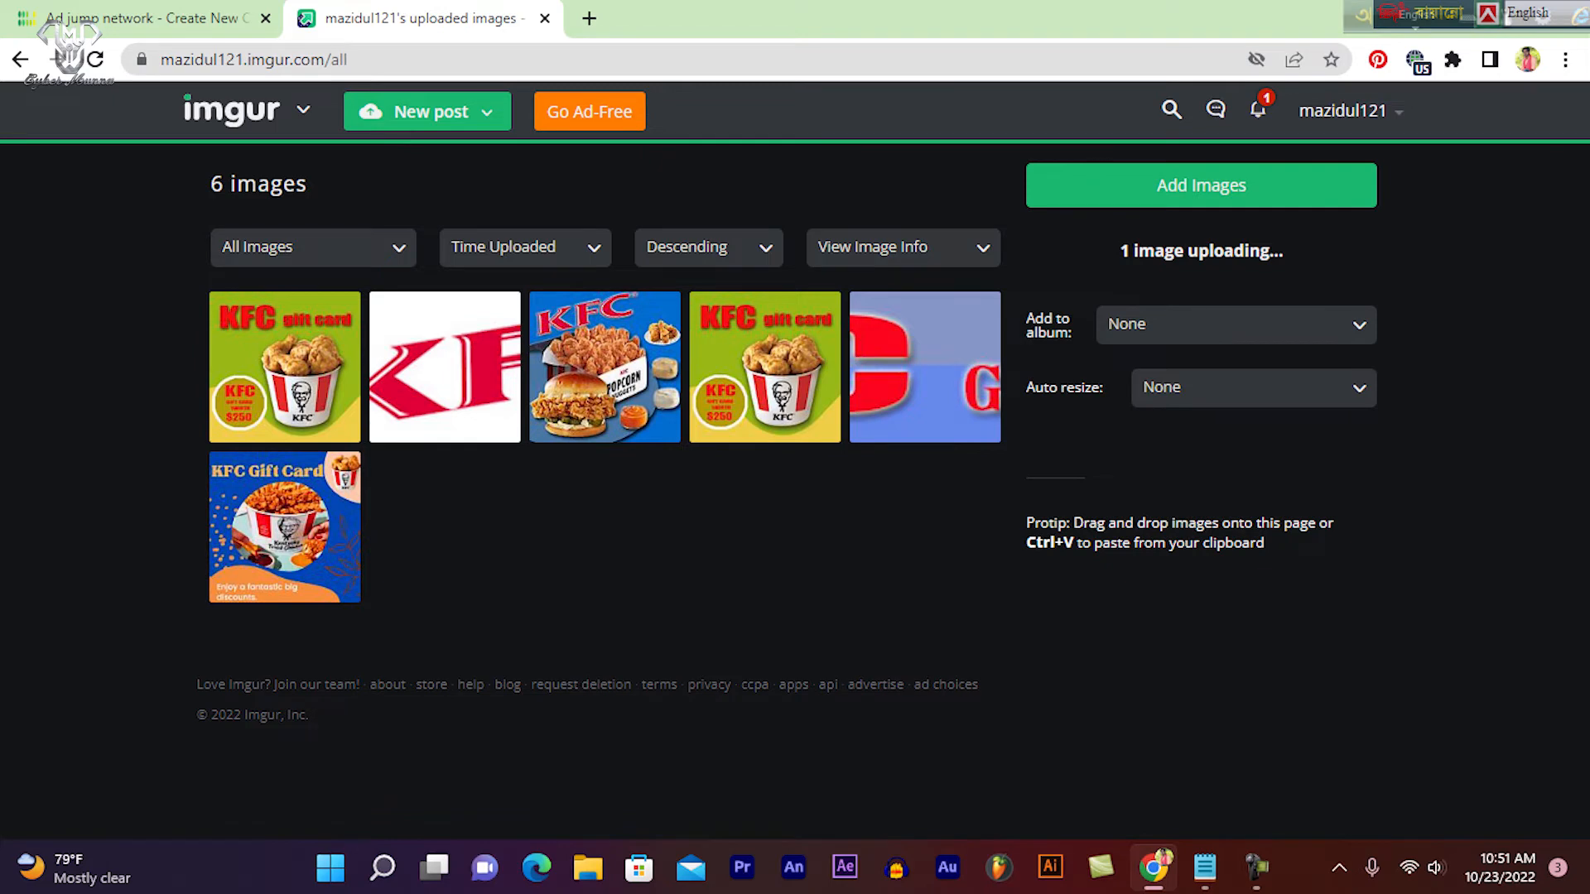
mouse_move(284, 367)
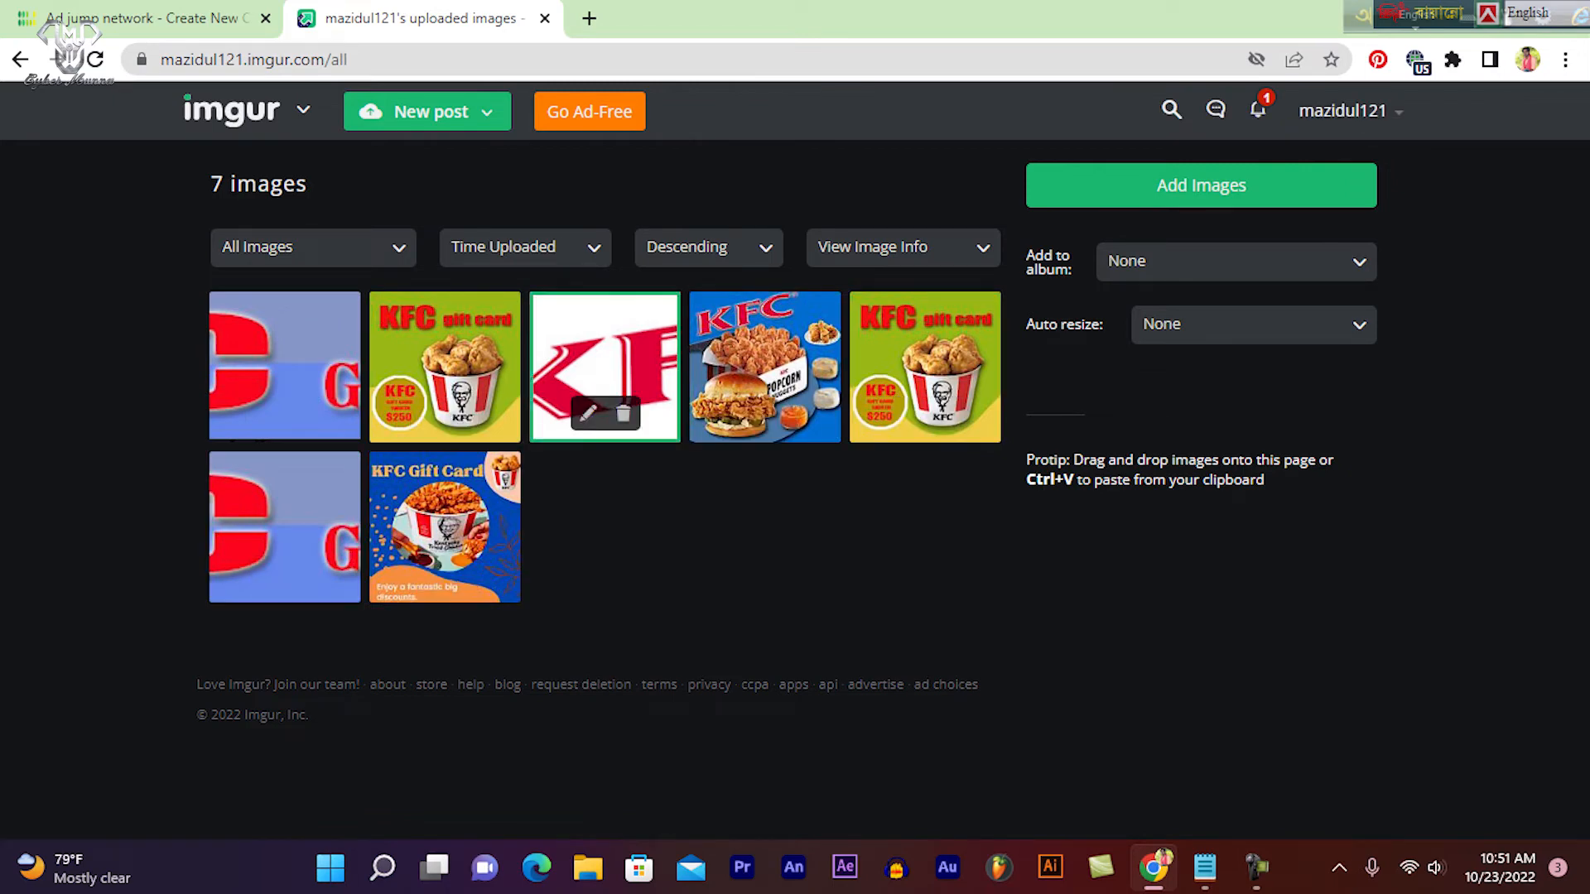
- Open the white KFC banner among the uploaded images and copy its direct link
click(605, 367)
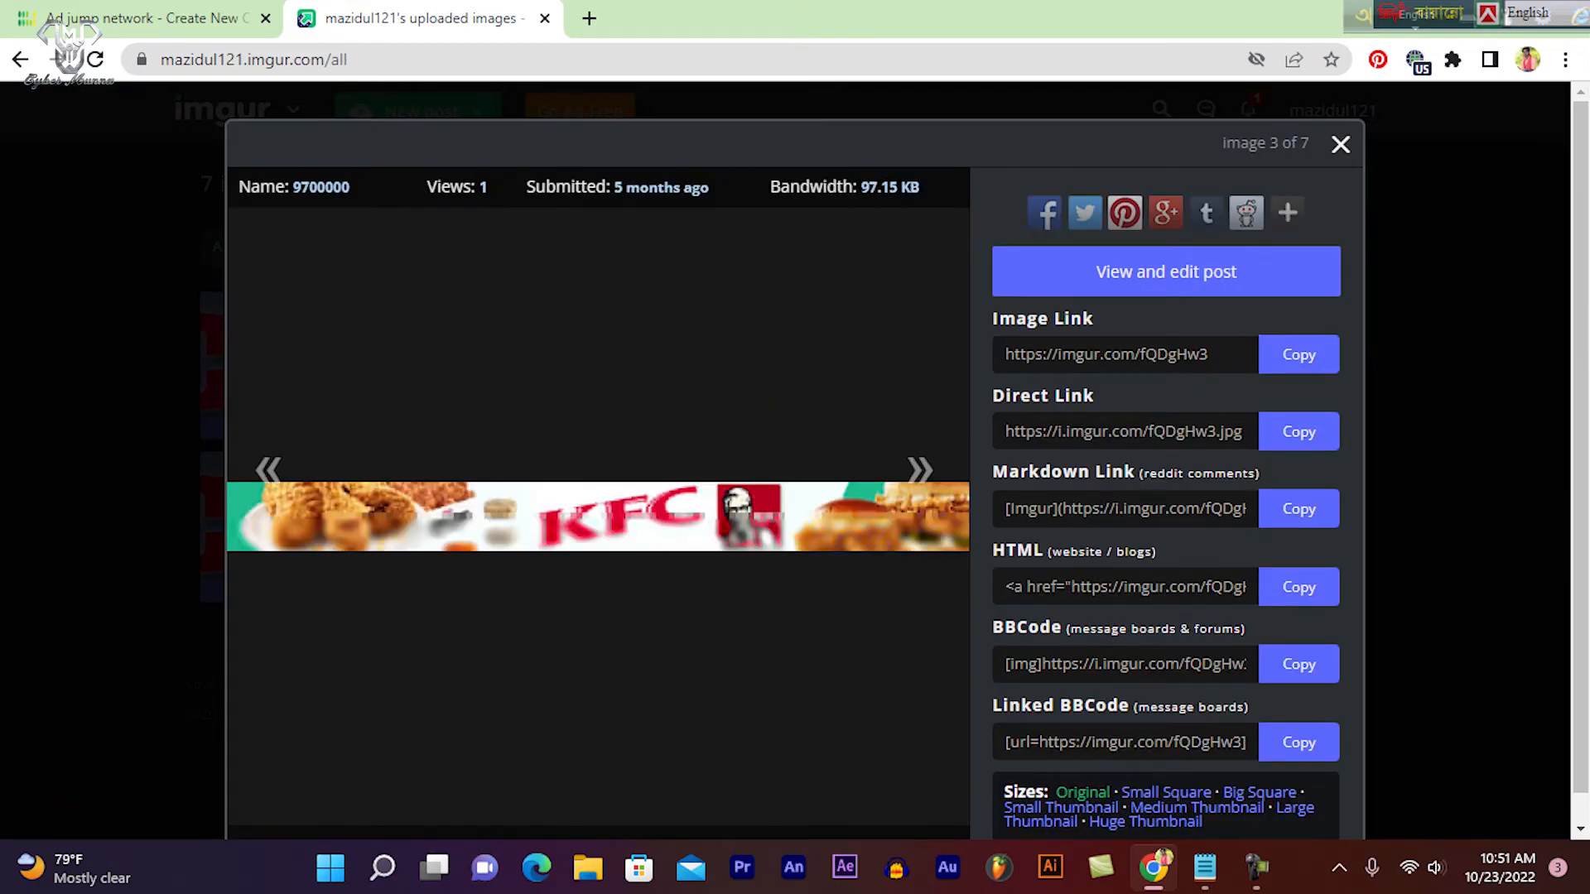
scroll(795, 460, down, 1)
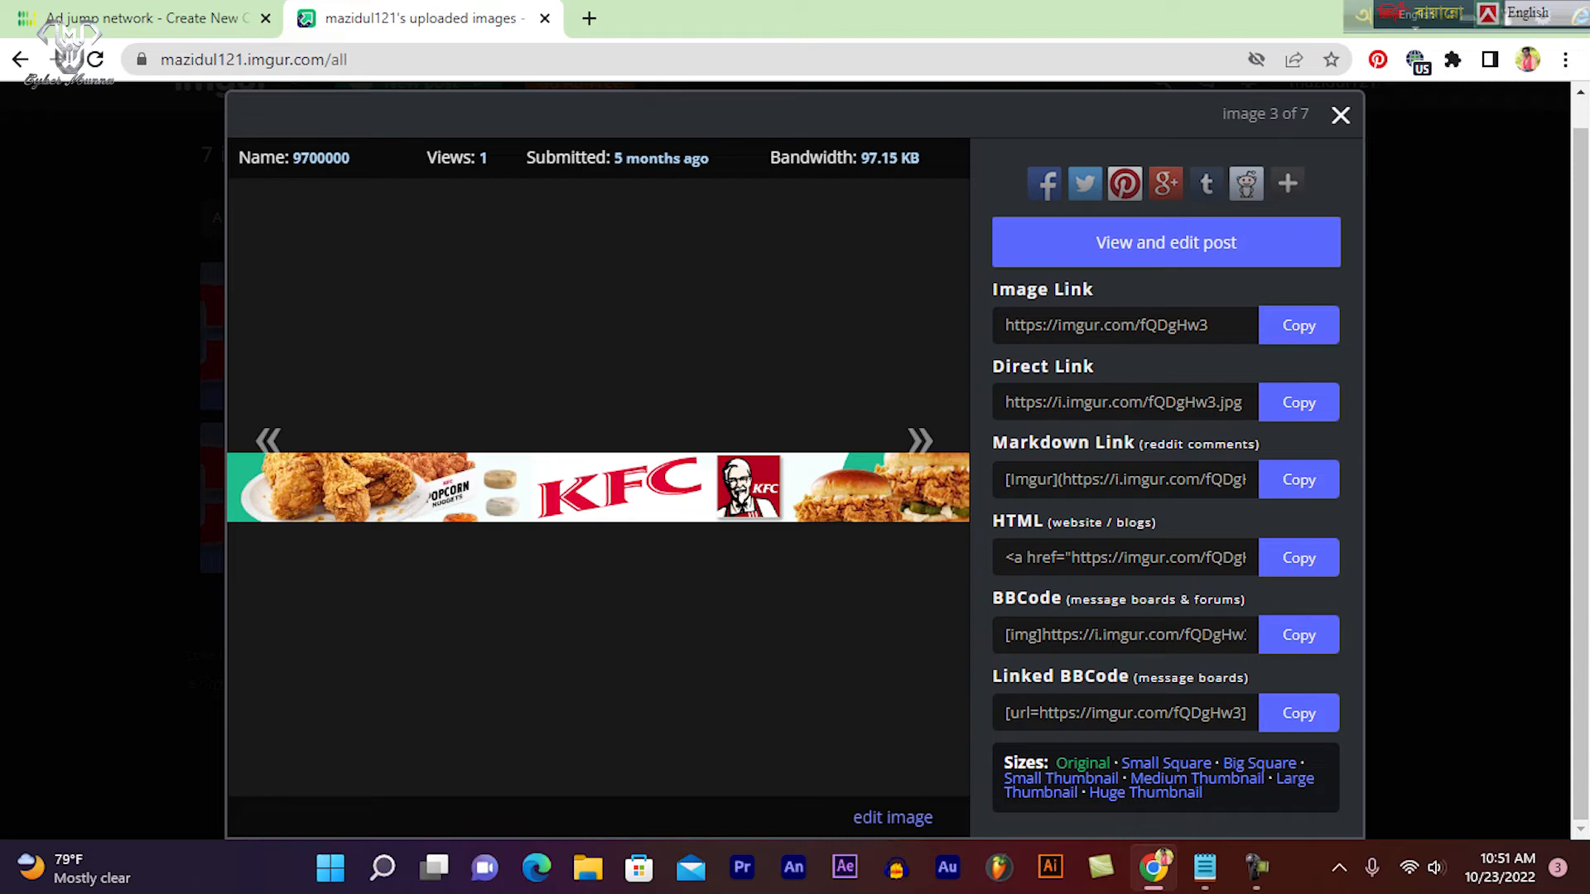
scroll(795, 460, up, 1)
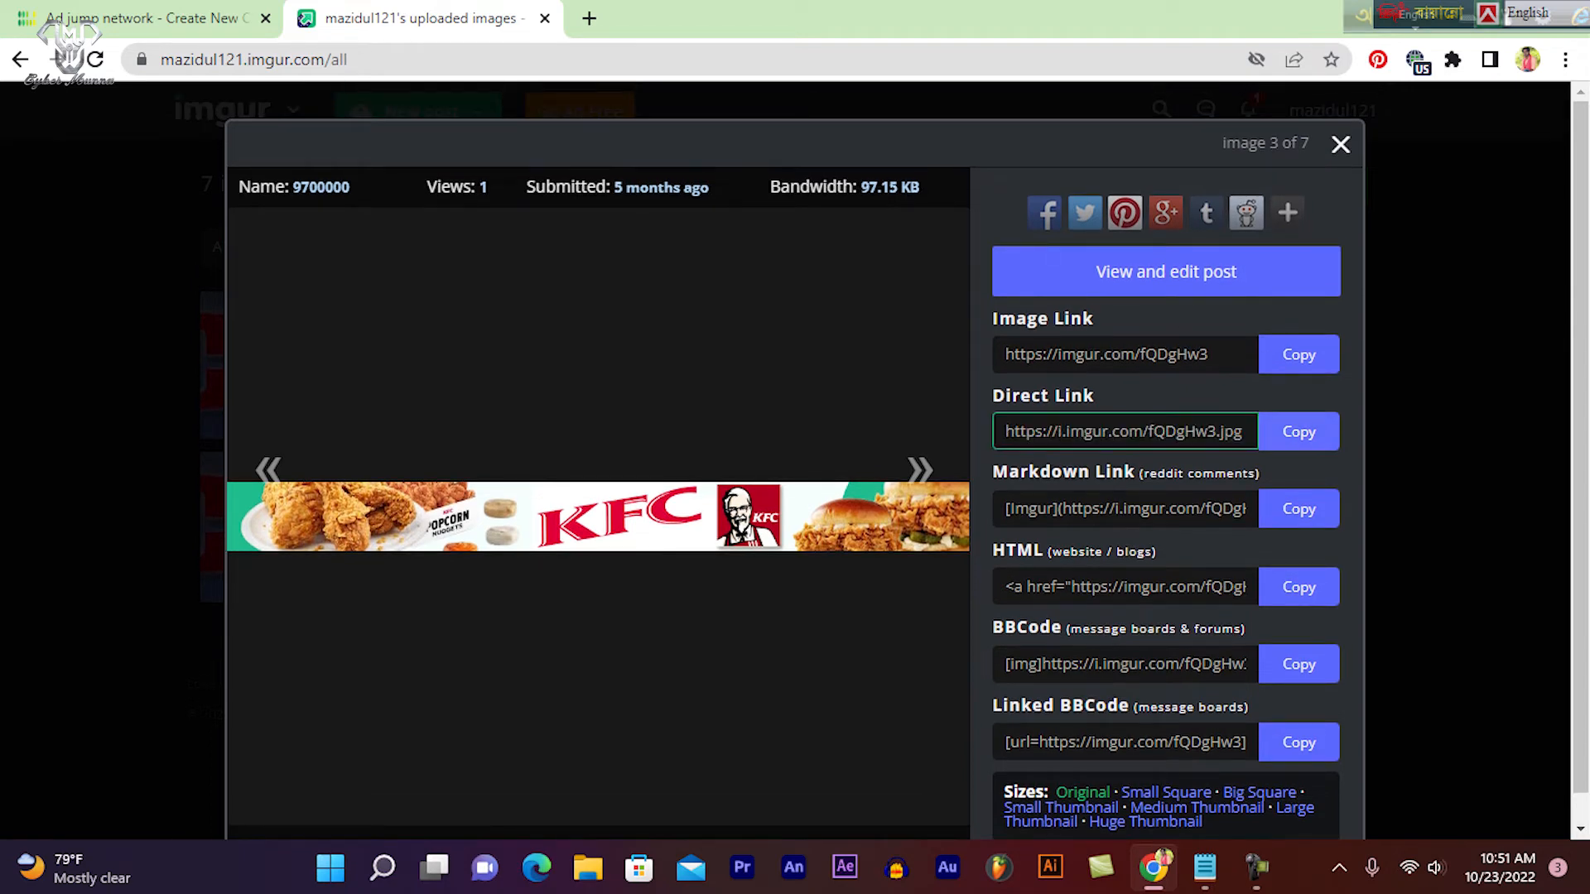
click(152, 19)
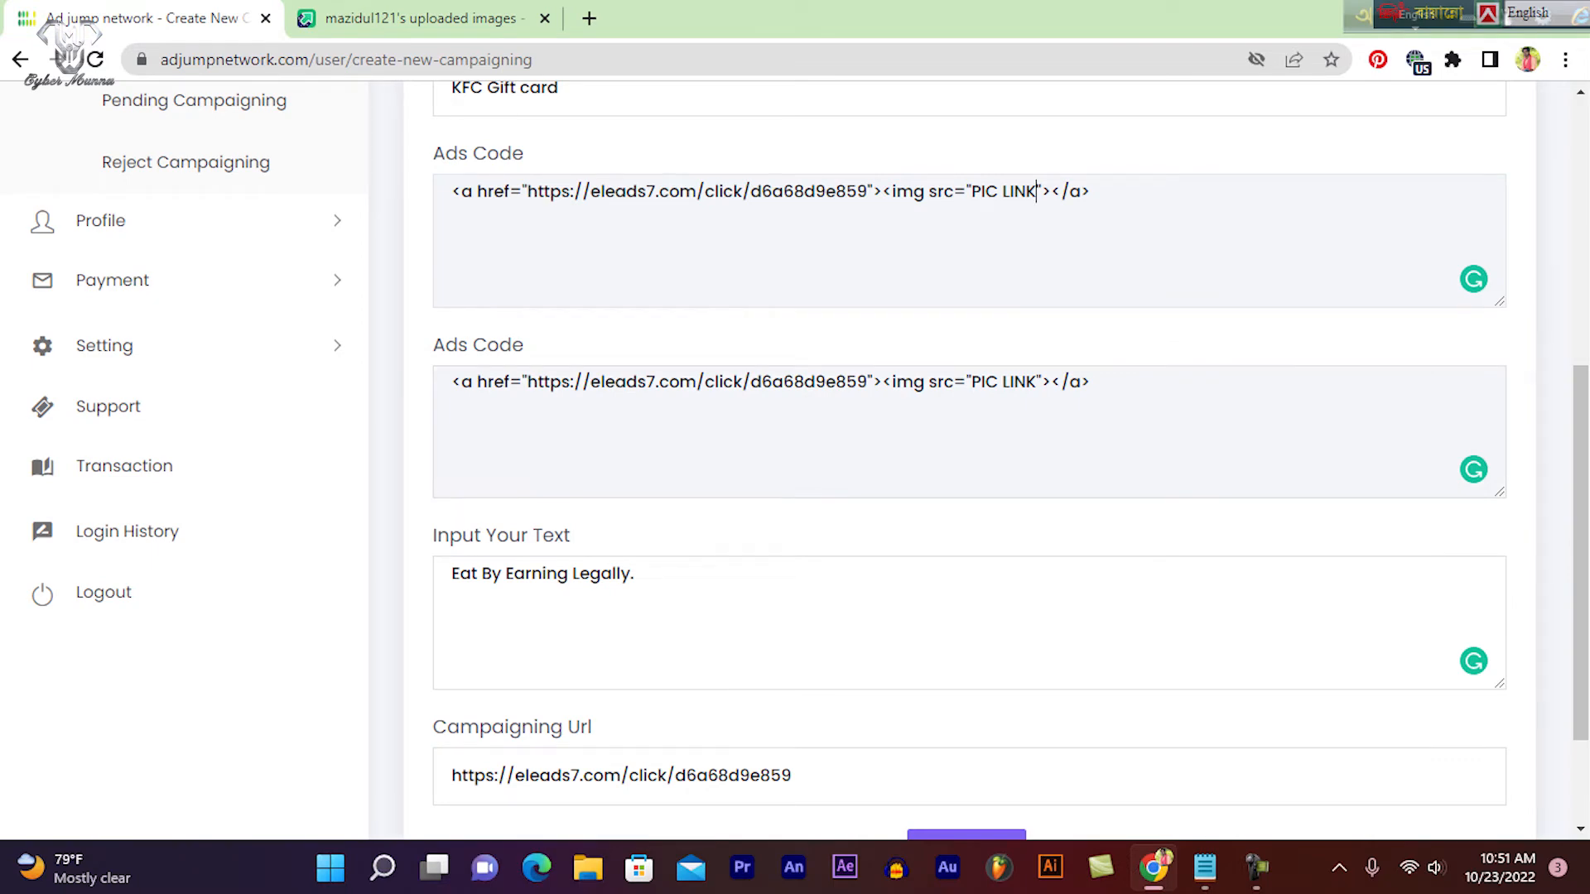
scroll(809, 460, up, 1)
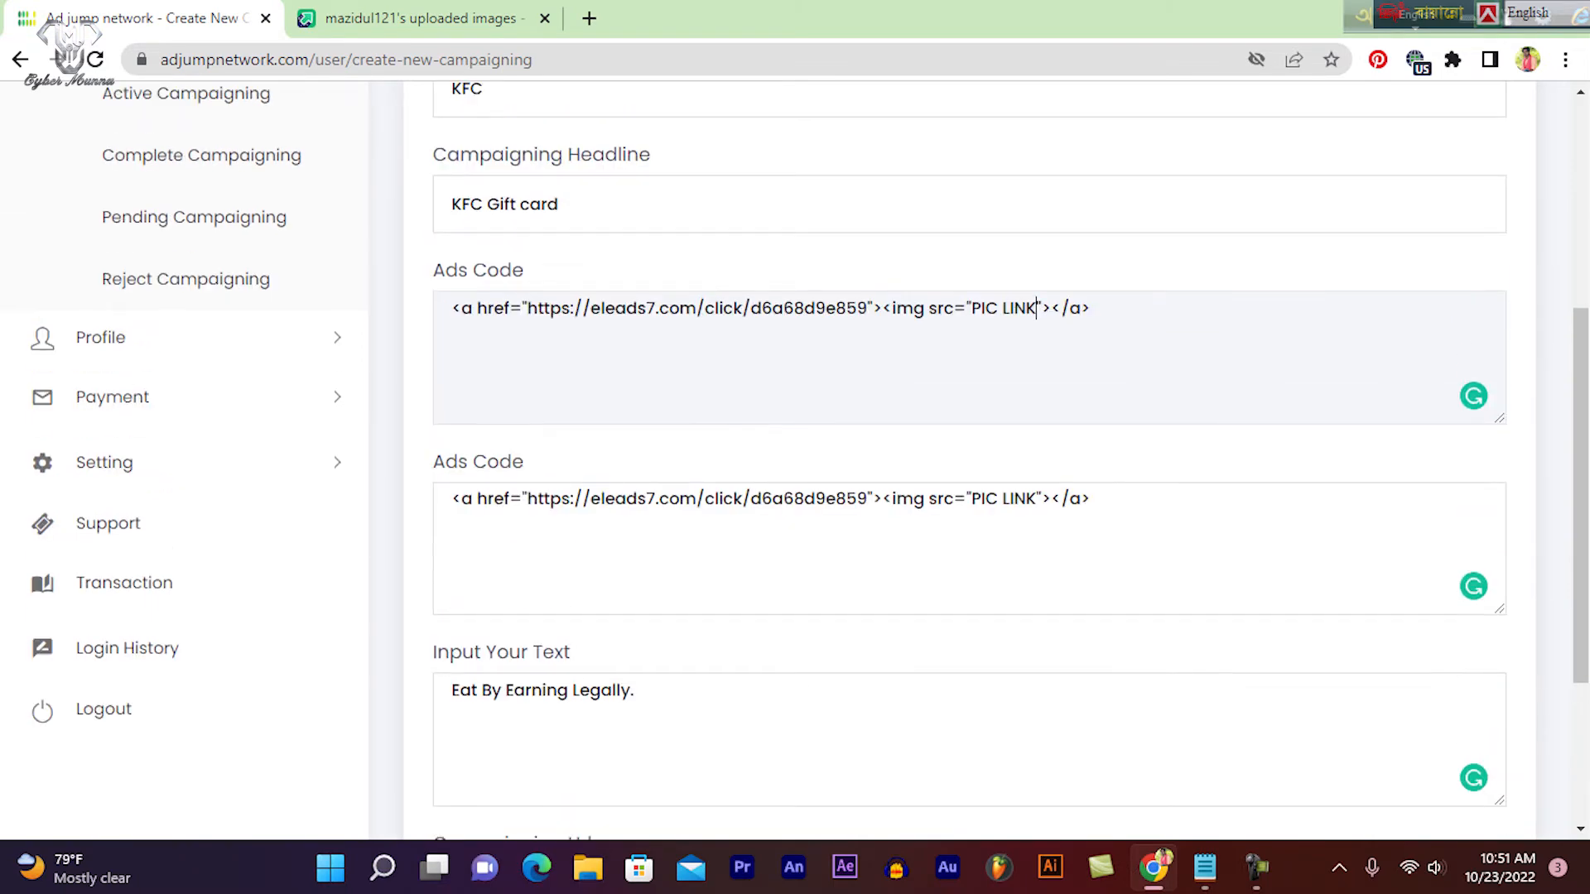
drag(1036, 309, 971, 308)
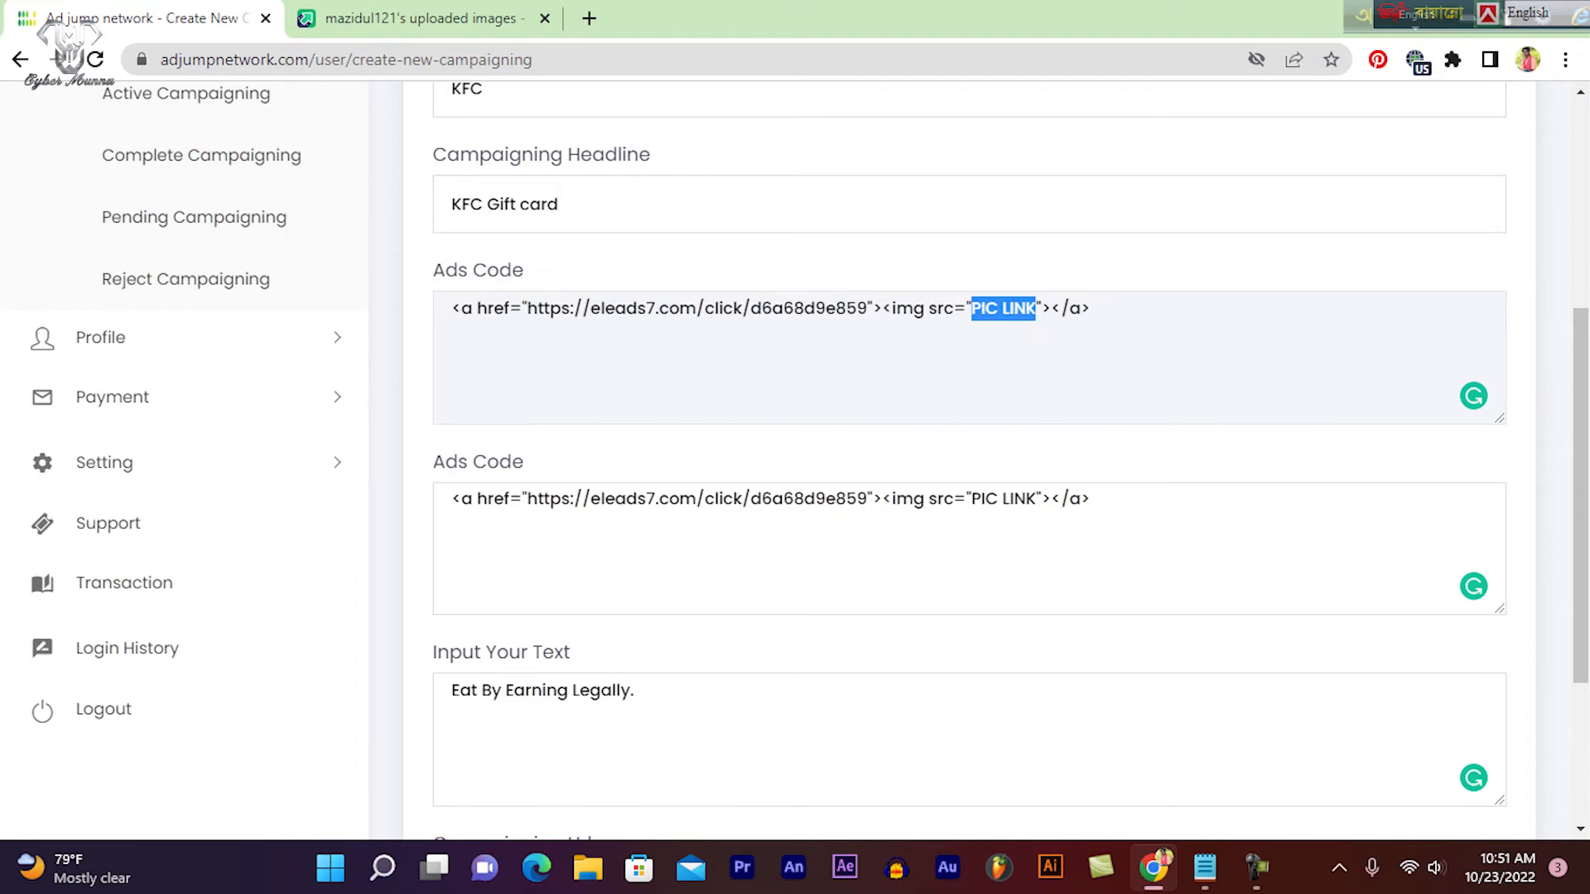
text(https://i.imgur.com/fQDgHw3.jpg)
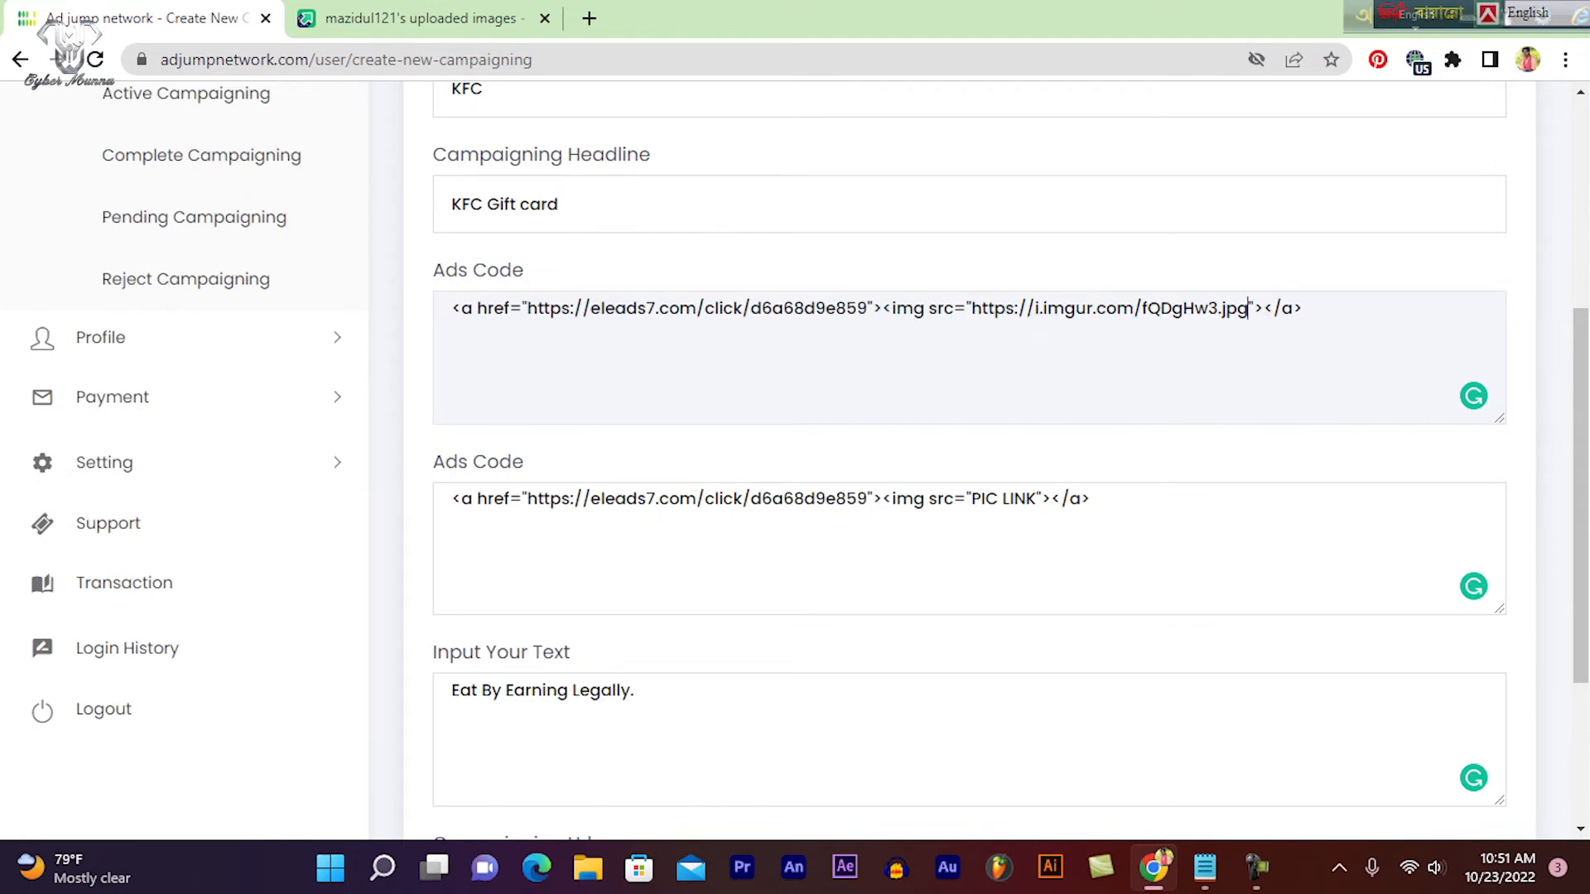
- Switch to Imgur, open the KFC popcorn nuggets image among the uploaded images and copy its direct link
scroll(968, 463, down, 1)
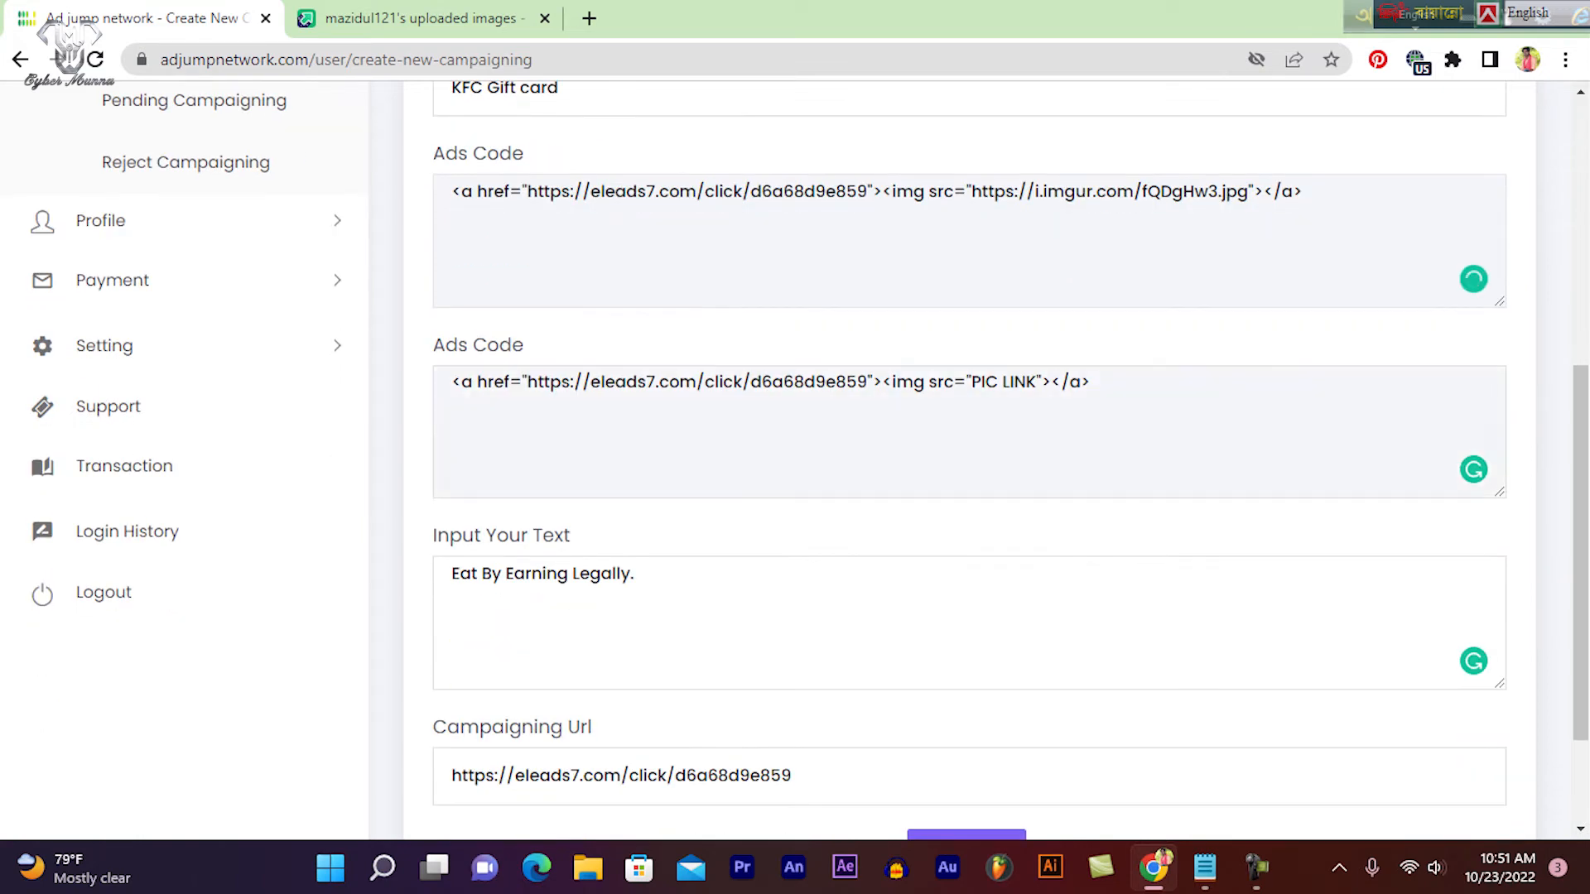
click(1010, 382)
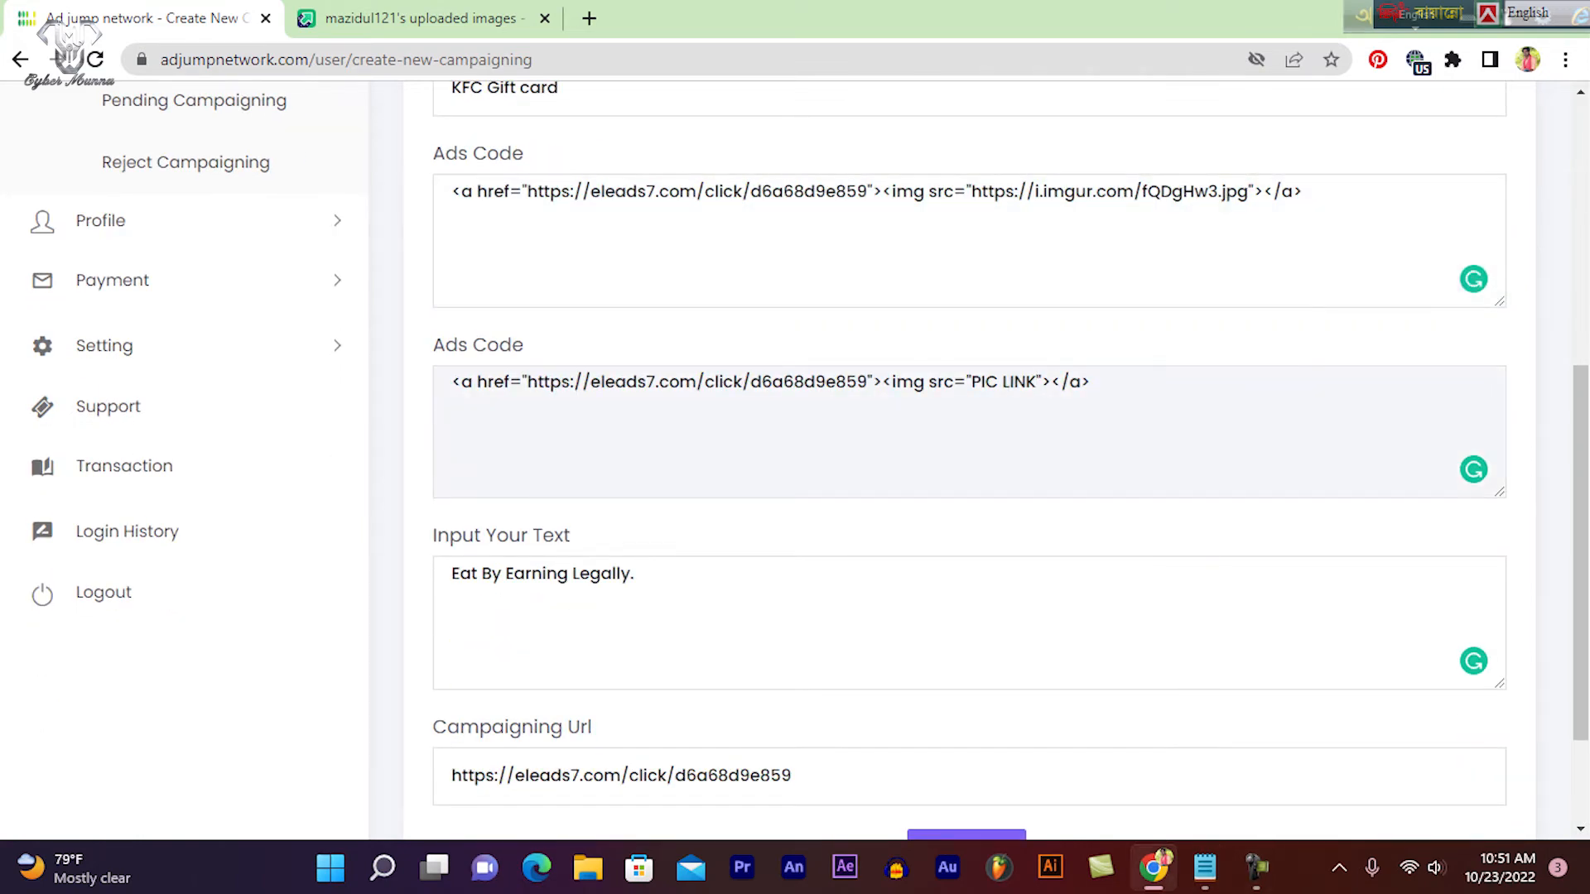
click(1154, 868)
click(1153, 868)
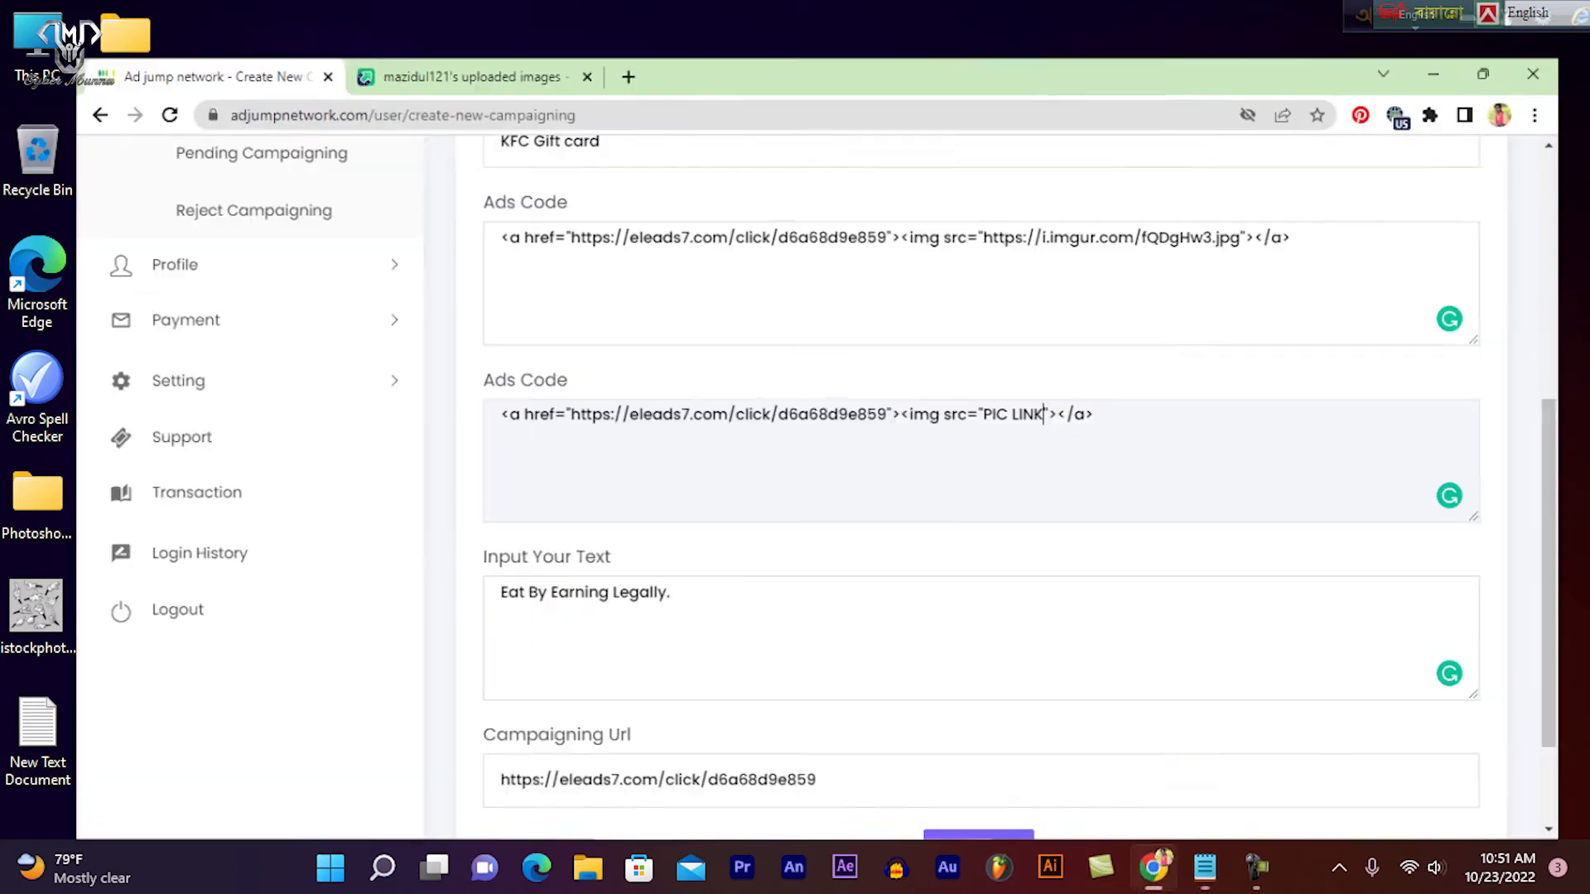
click(422, 18)
drag(1445, 373, 919, 368)
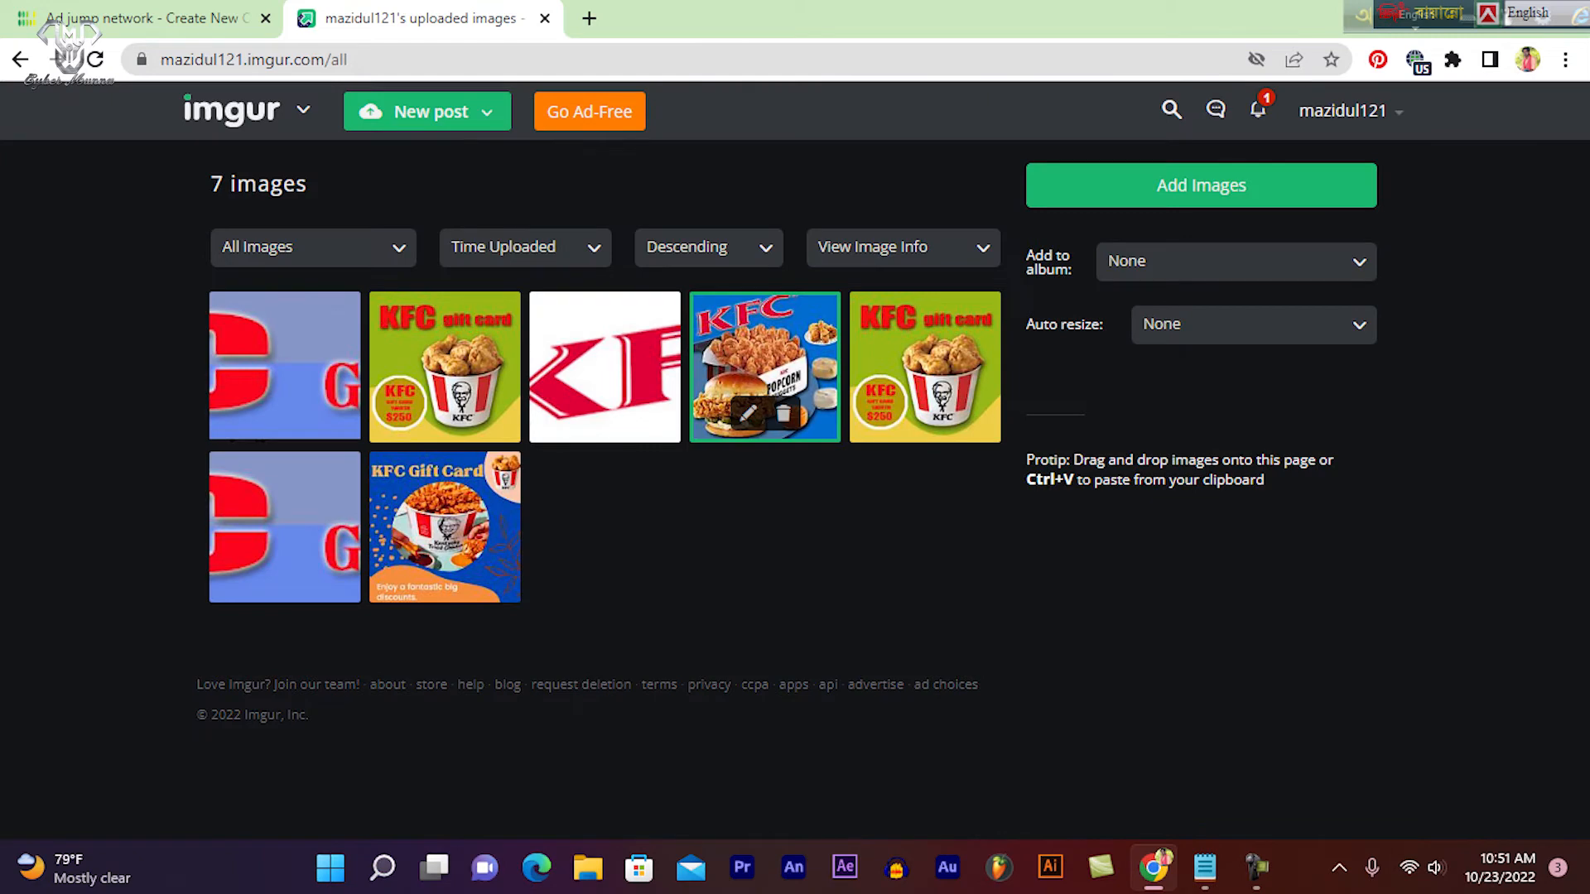
click(764, 356)
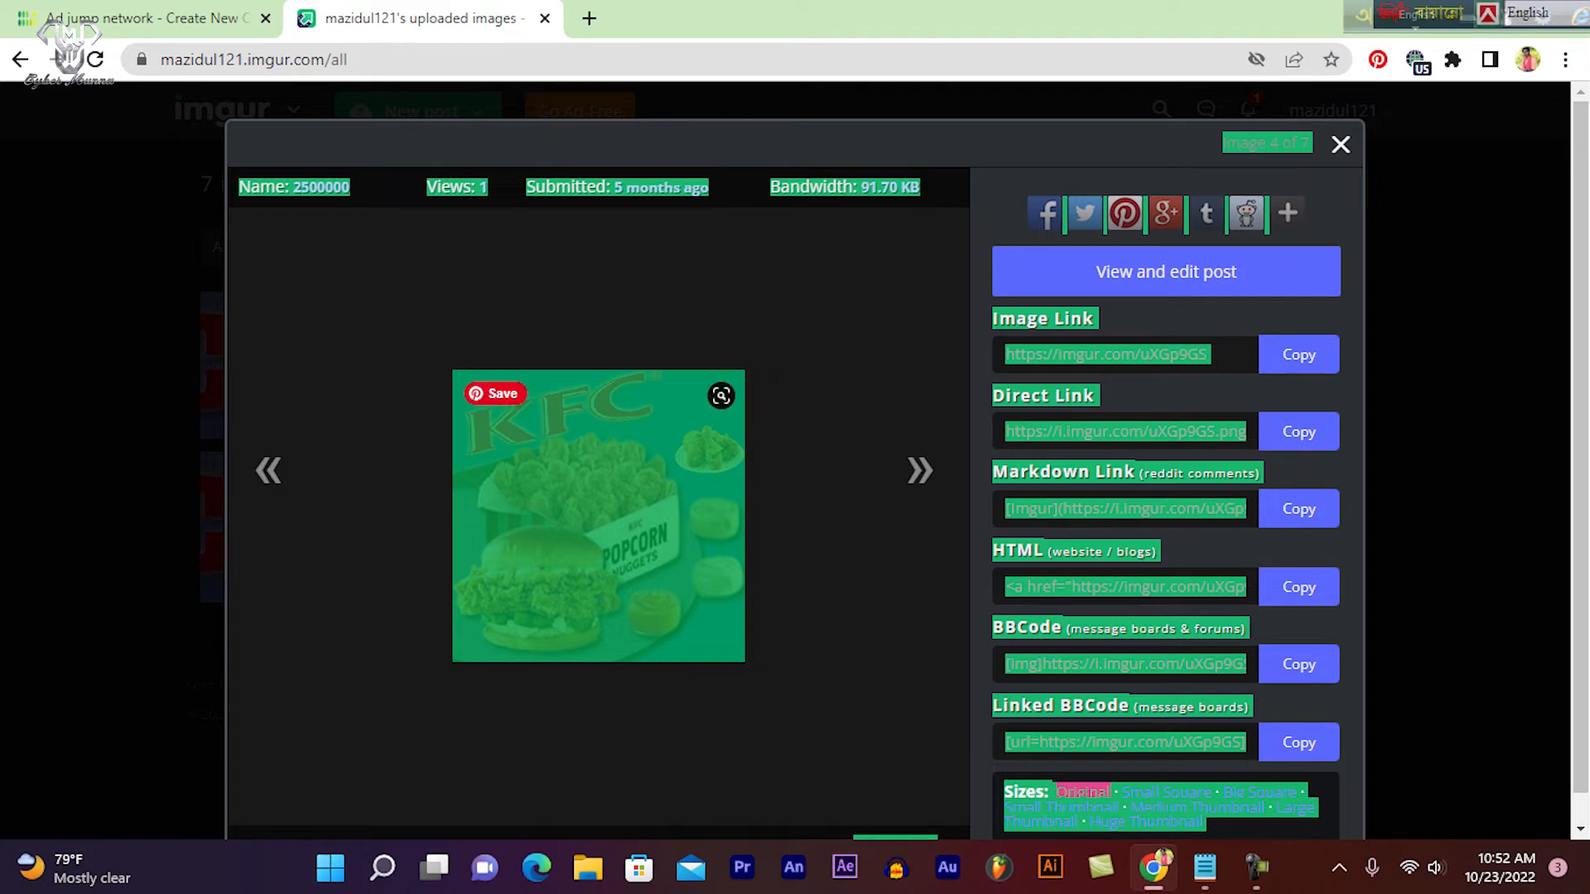
click(805, 497)
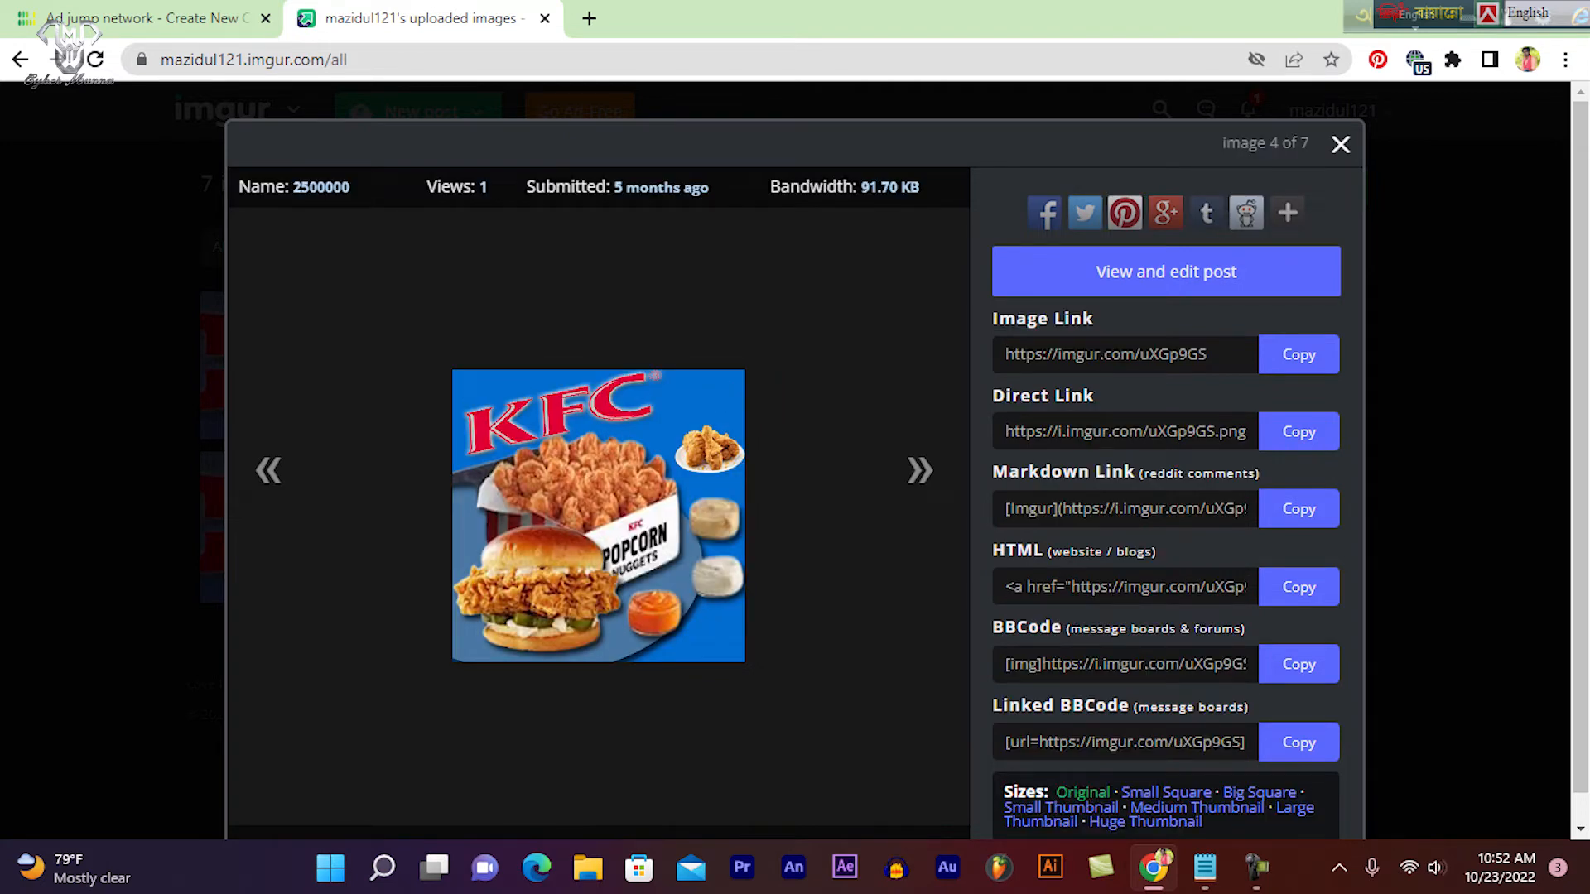
scroll(795, 461, down, 1)
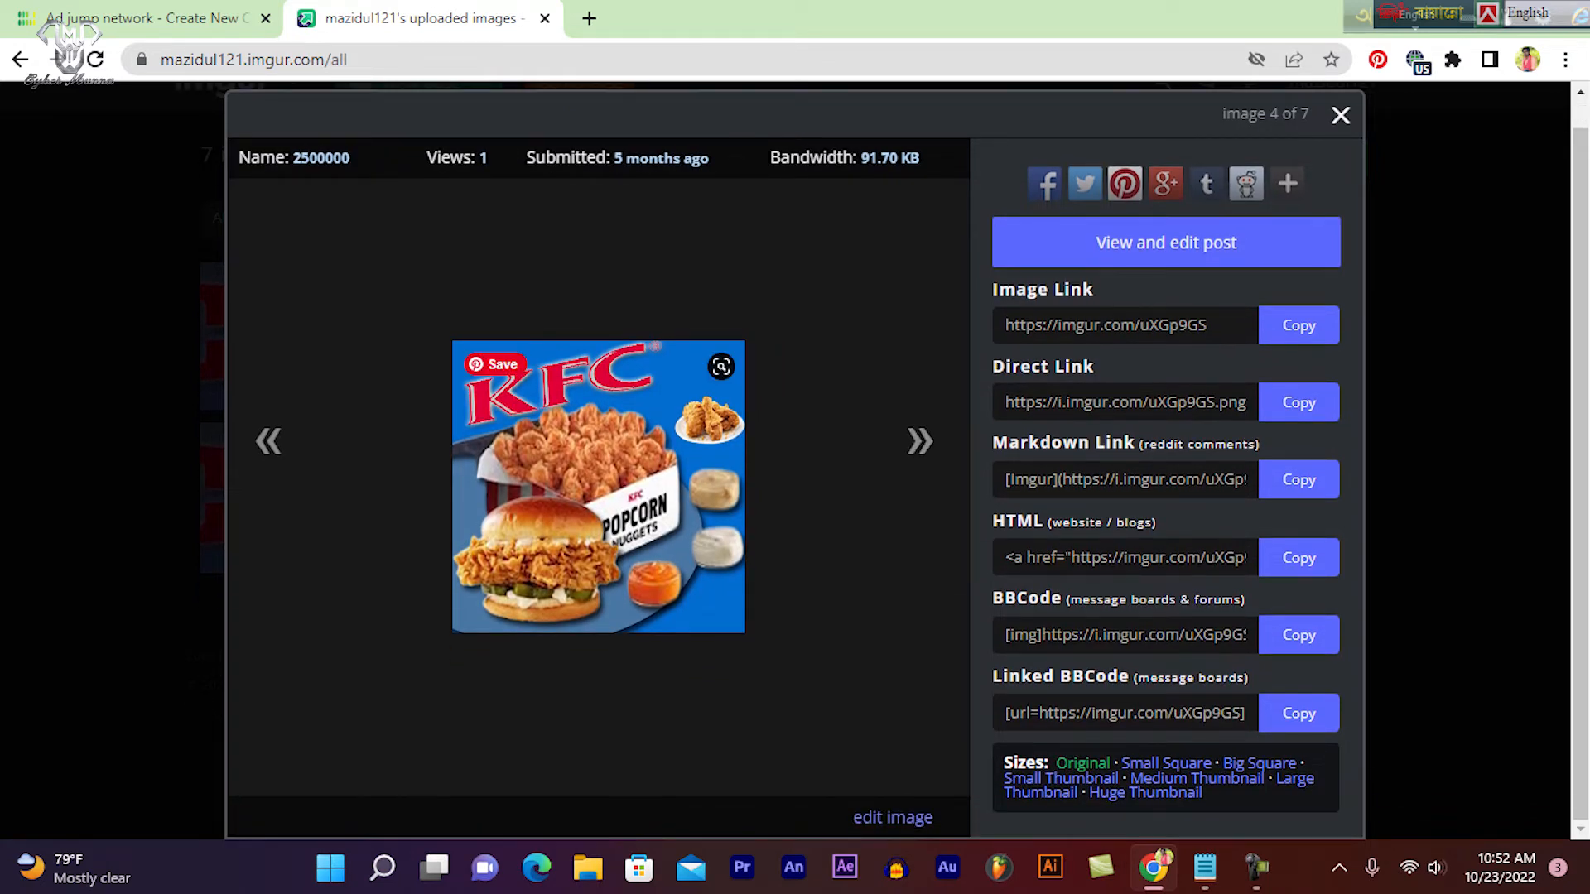
click(1298, 402)
click(147, 18)
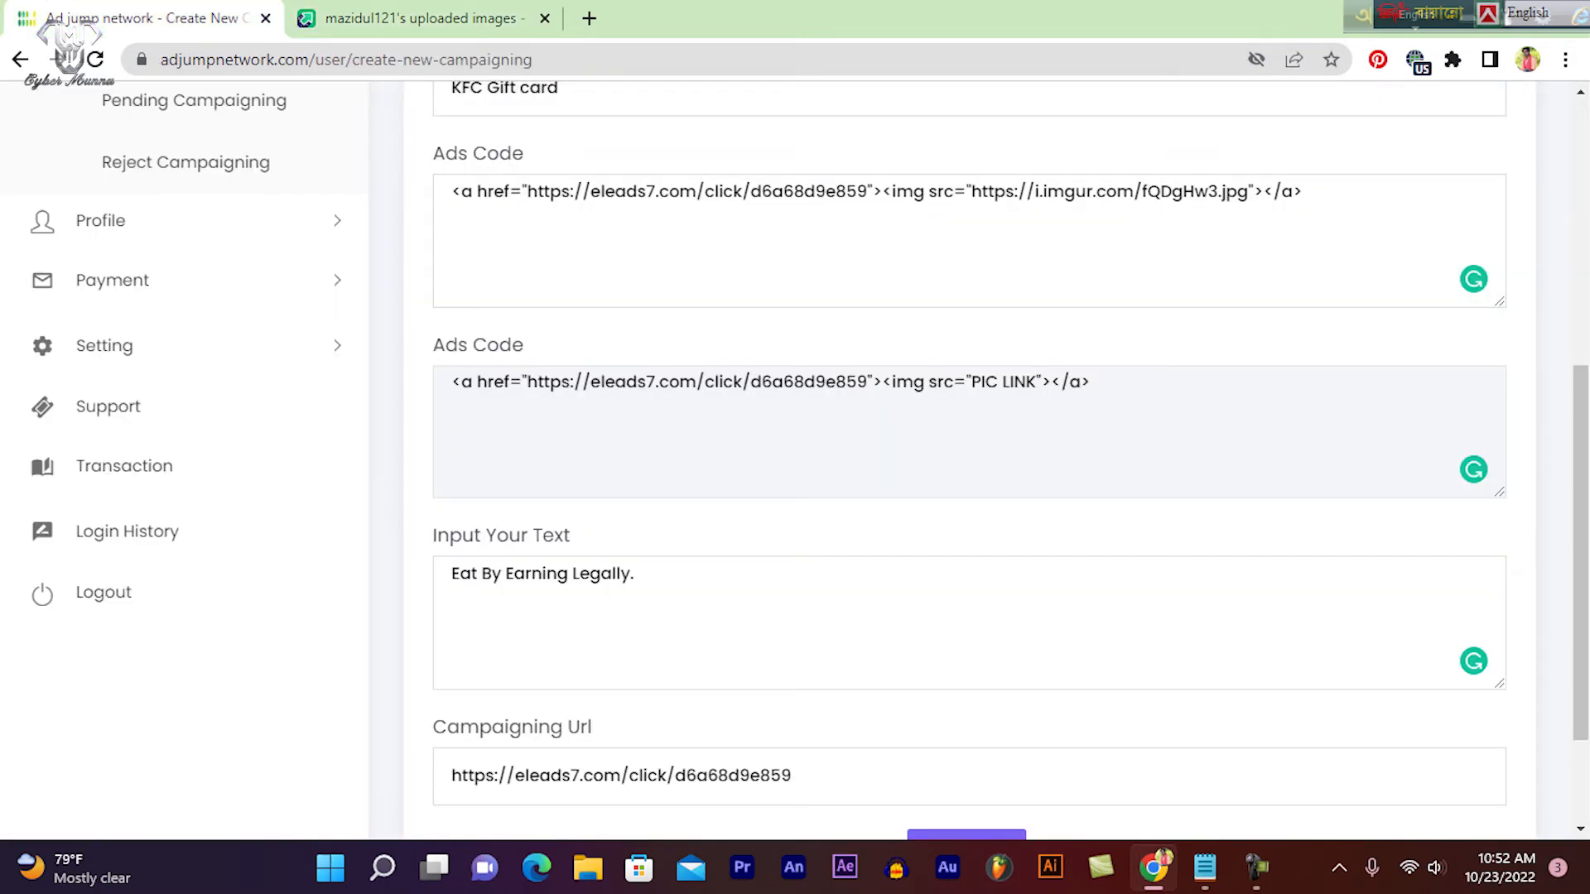
key(shift+Left)
key(shift+Left)
key(shift+Left)
key(shift+Left)
key(shift+Left)
key(shift+Left)
key(shift+Left)
key(shift+Left)
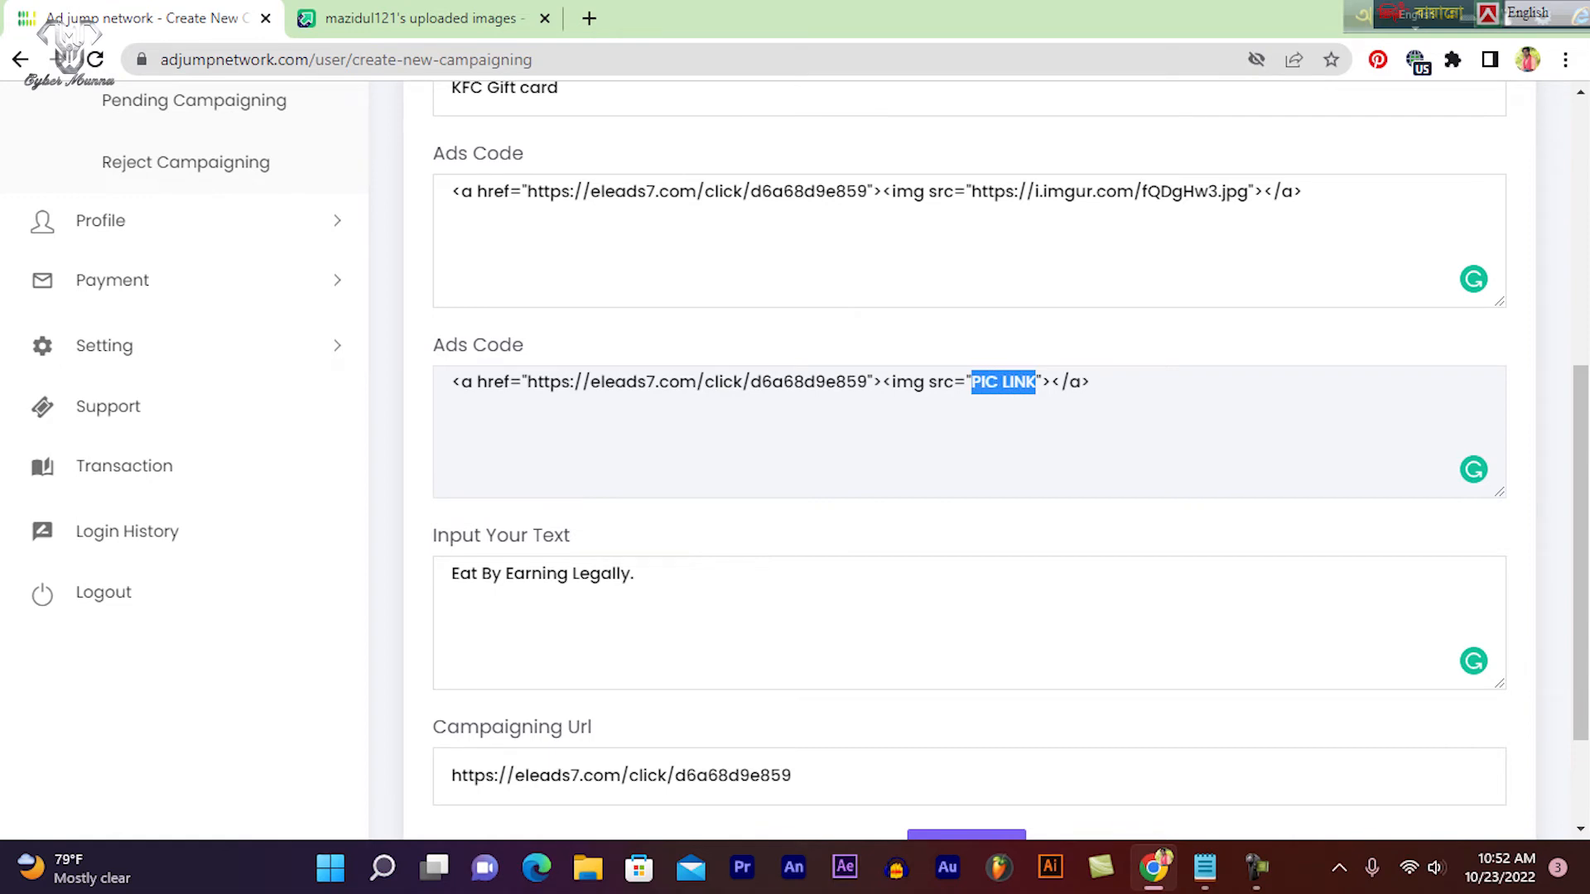
text(https://i.imgur.com/uXGp9GS.png)
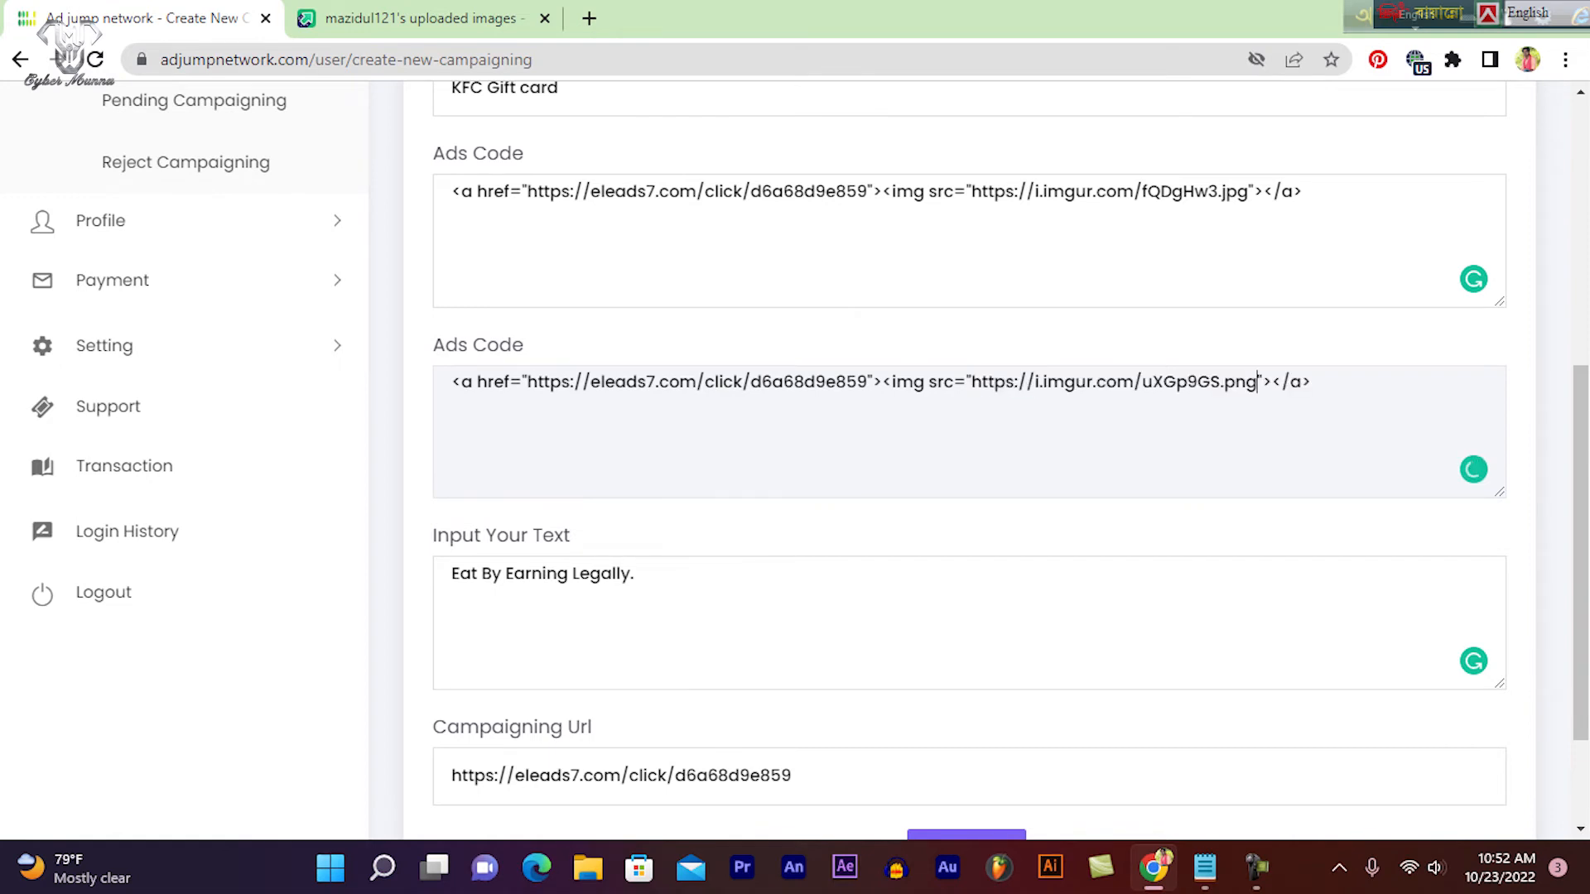
- Review the completed first-step campaign form and continue to the second step
scroll(968, 497, down, 2)
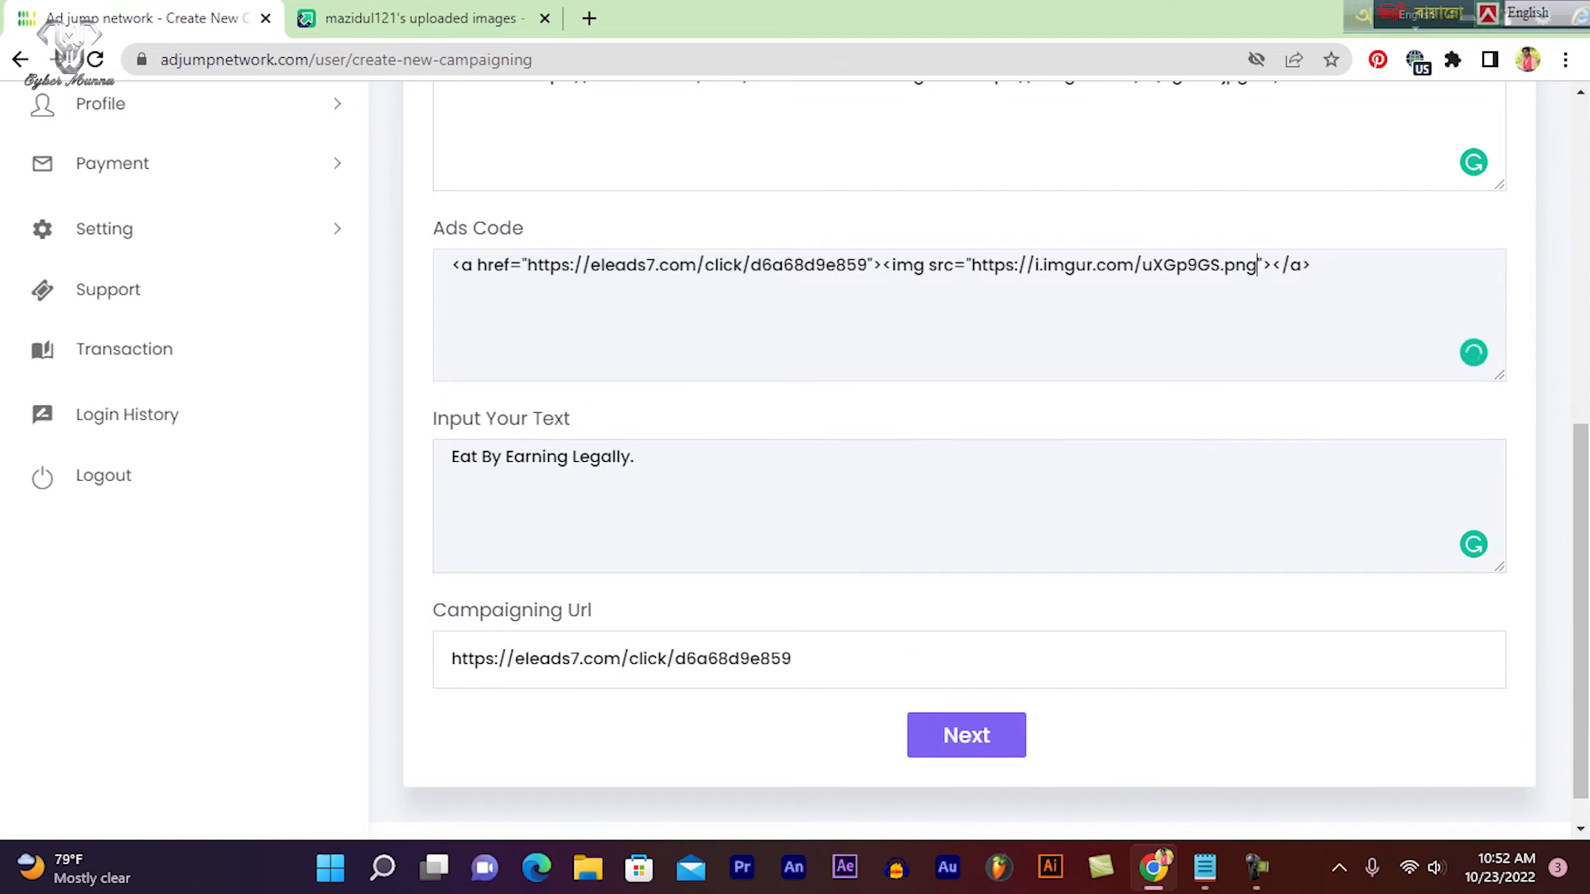
scroll(969, 497, up, 5)
scroll(969, 497, down, 5)
scroll(968, 497, up, 1)
scroll(968, 497, down, 1)
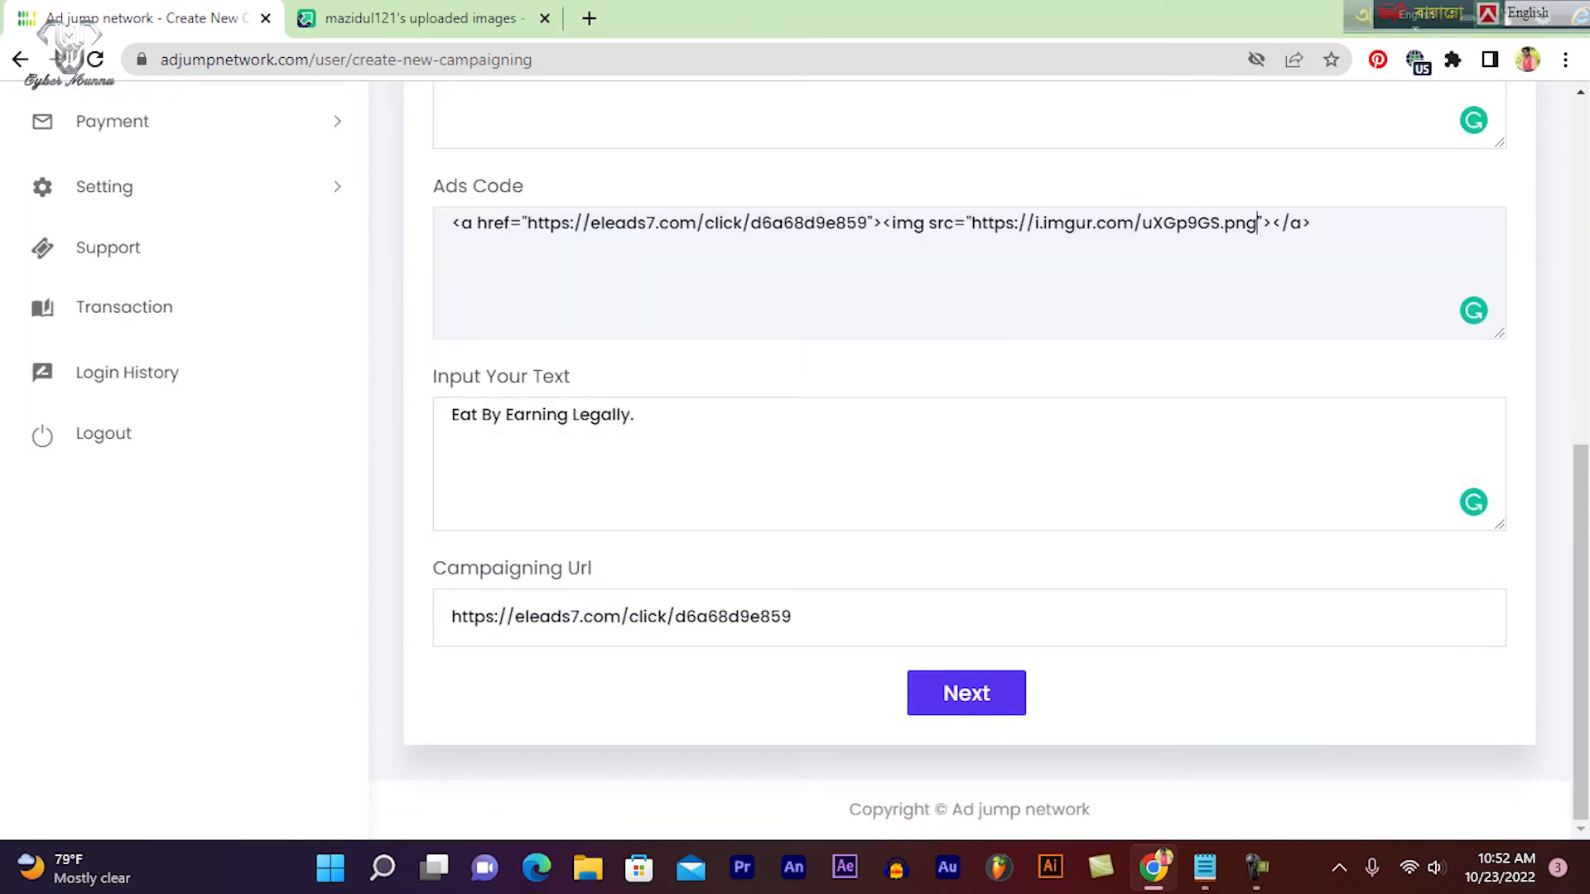
click(966, 693)
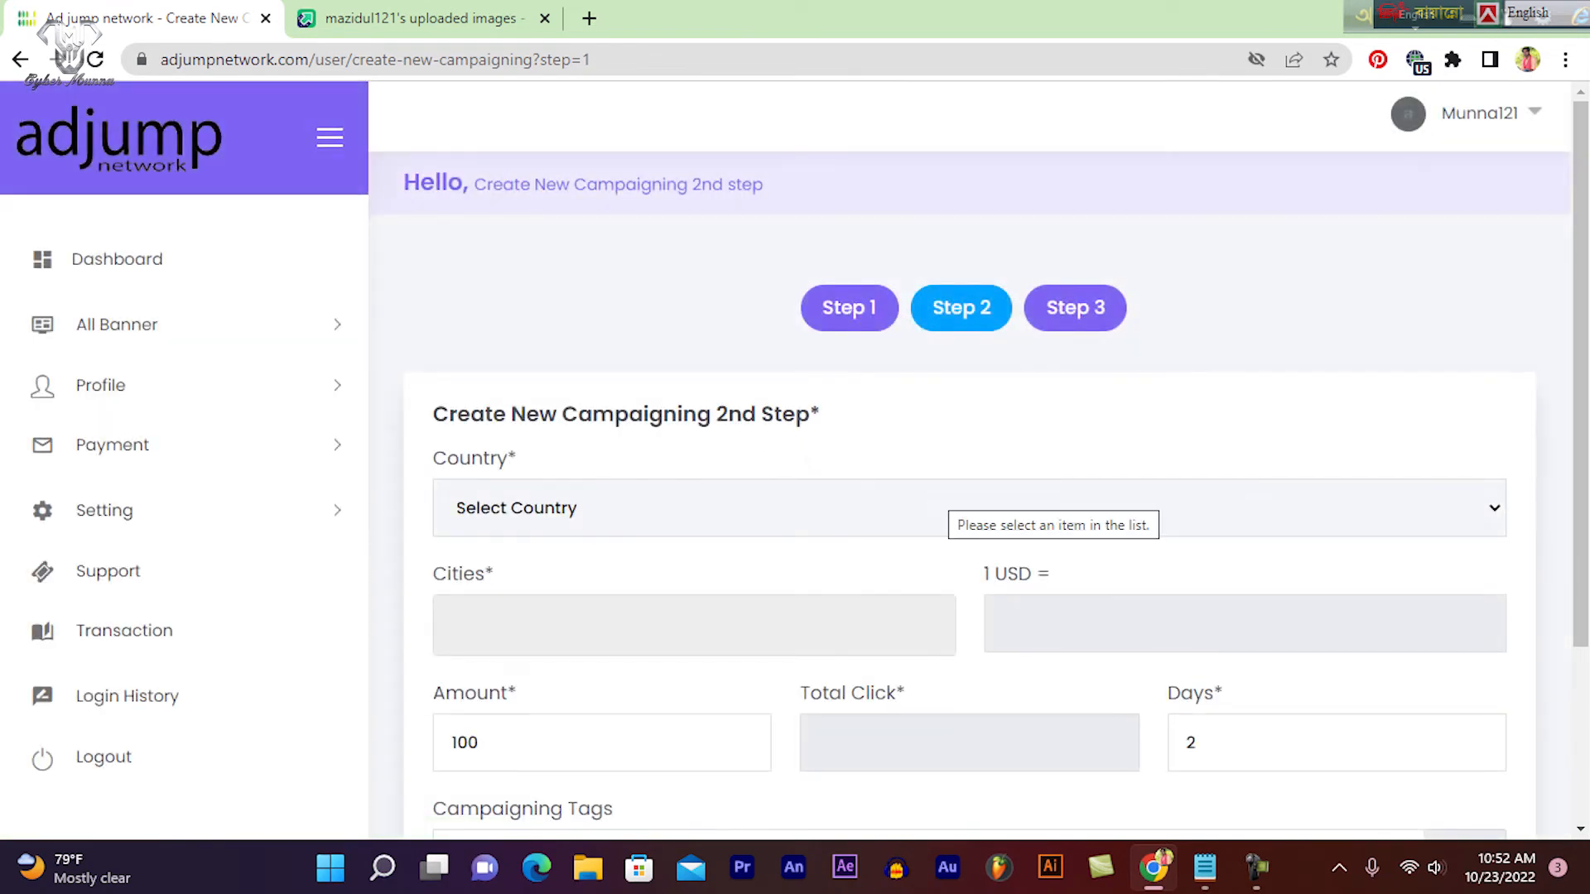
- Set the campaign's country to United States
scroll(948, 496, down, 3)
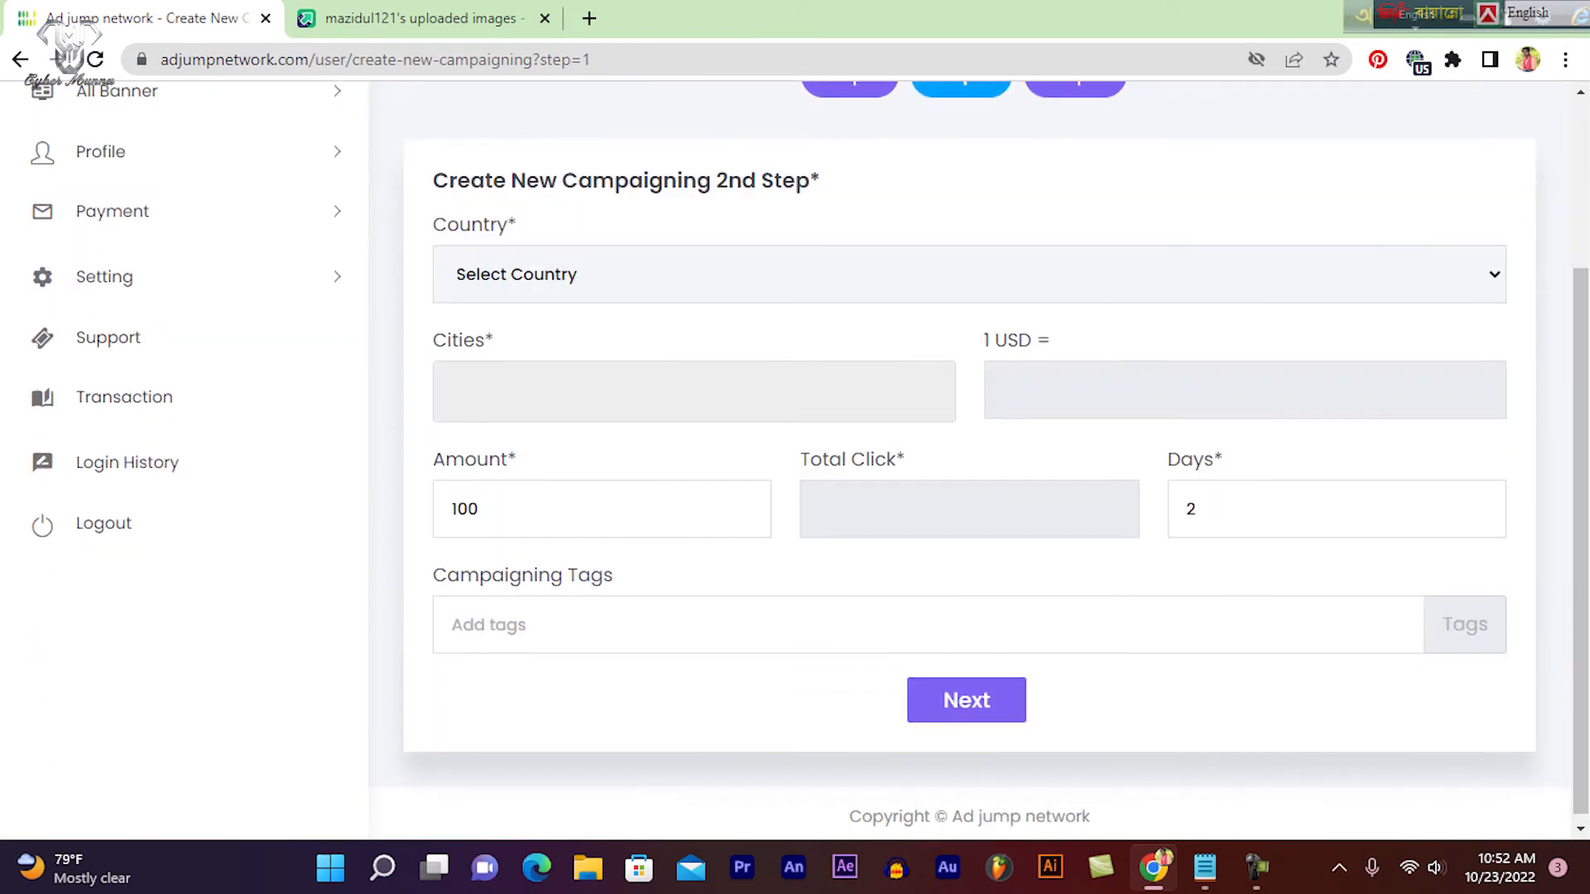
scroll(949, 496, up, 3)
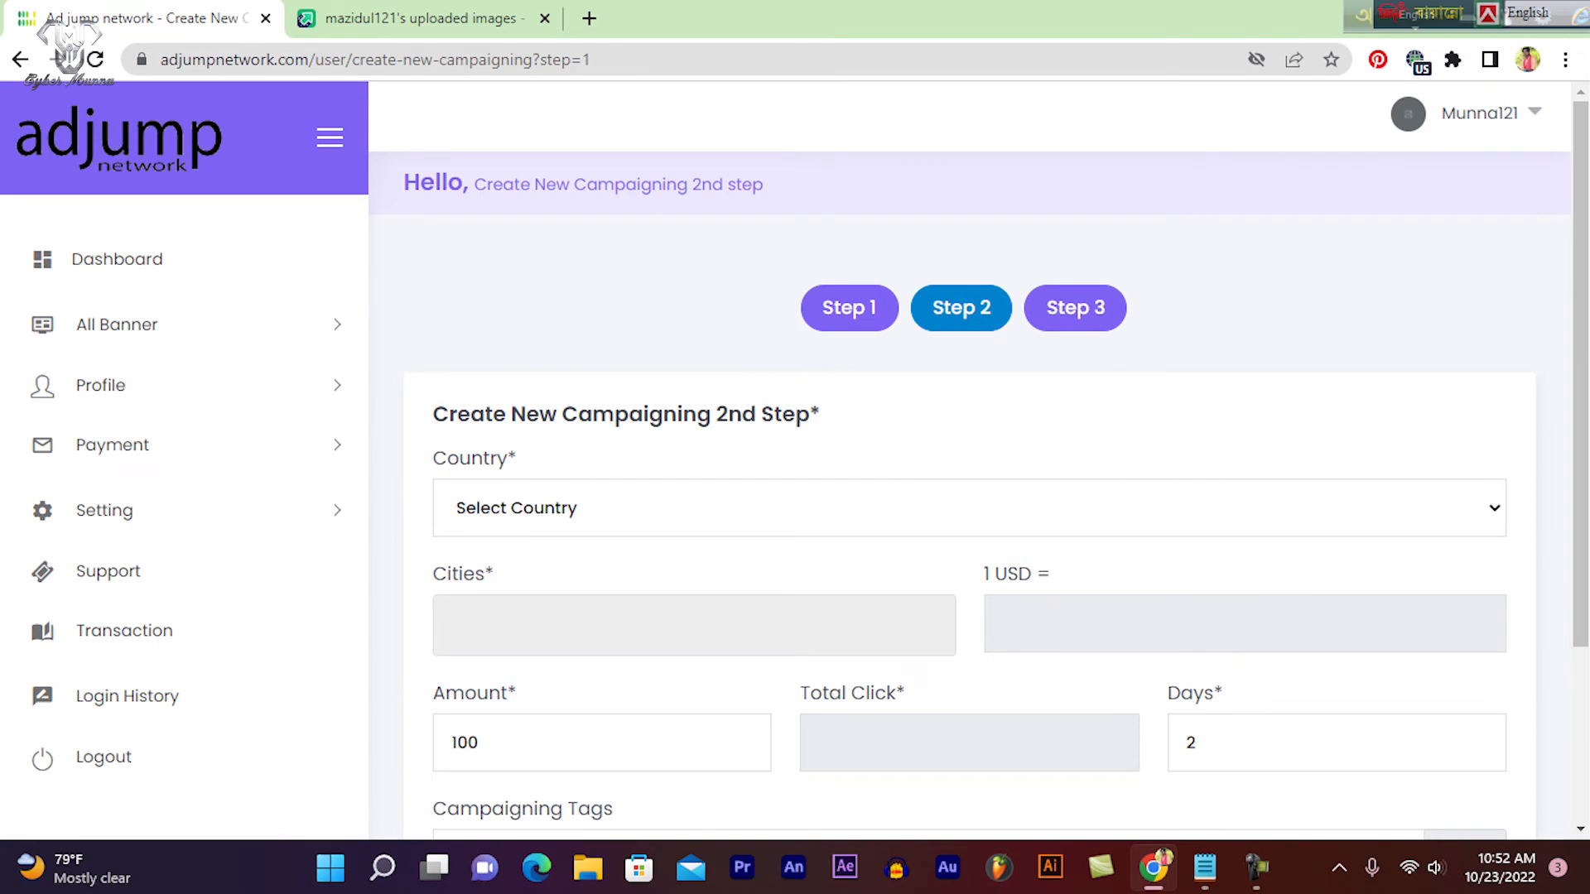
scroll(961, 311, down, 3)
click(961, 279)
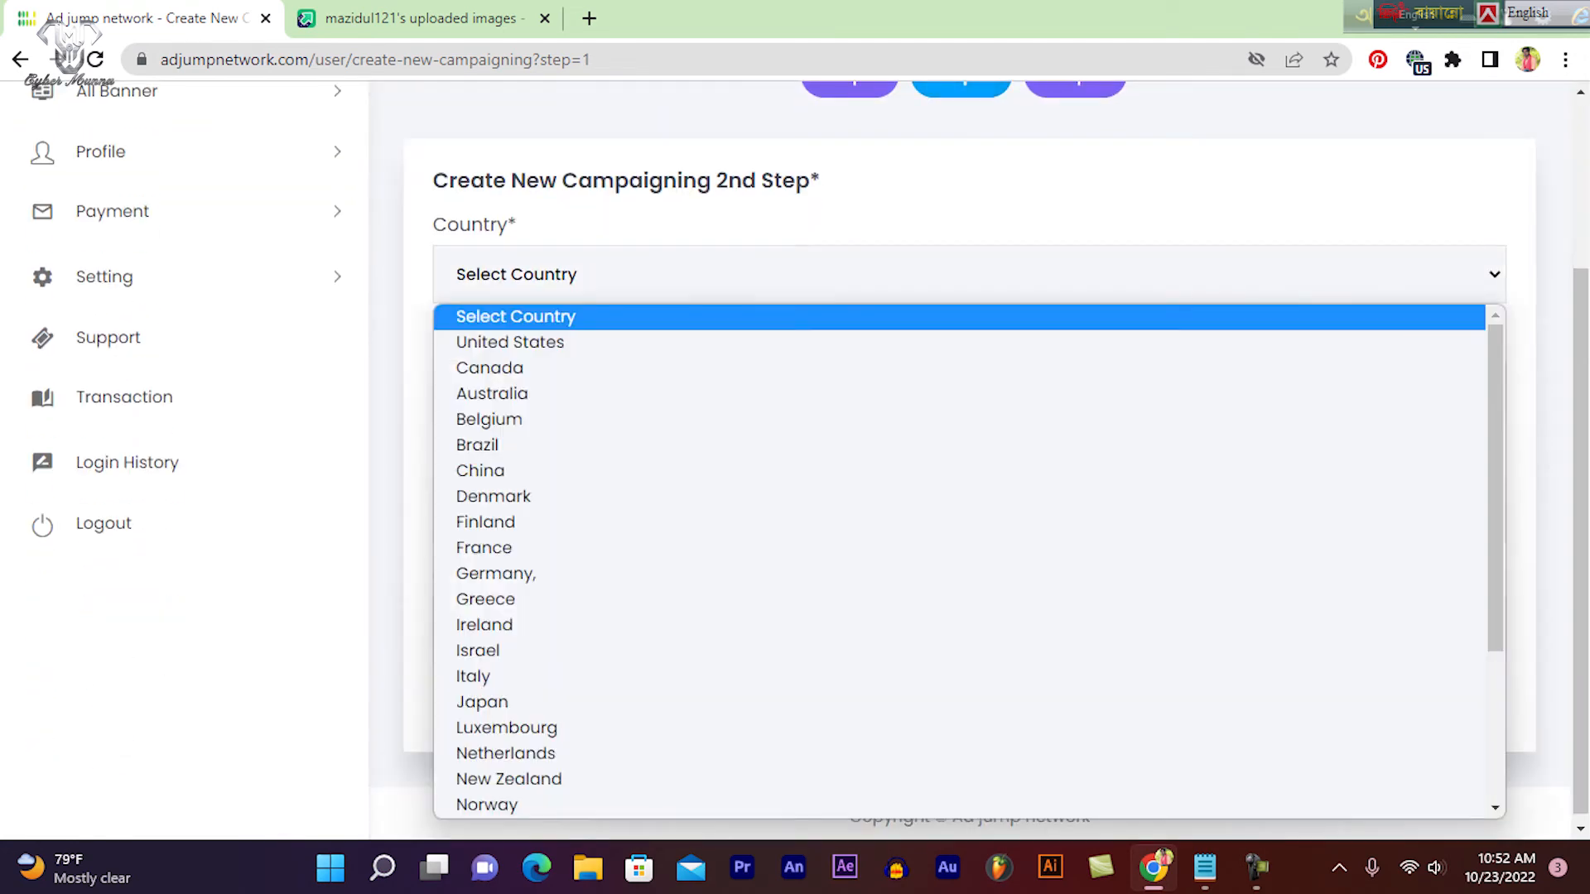
key(Down)
key(Return)
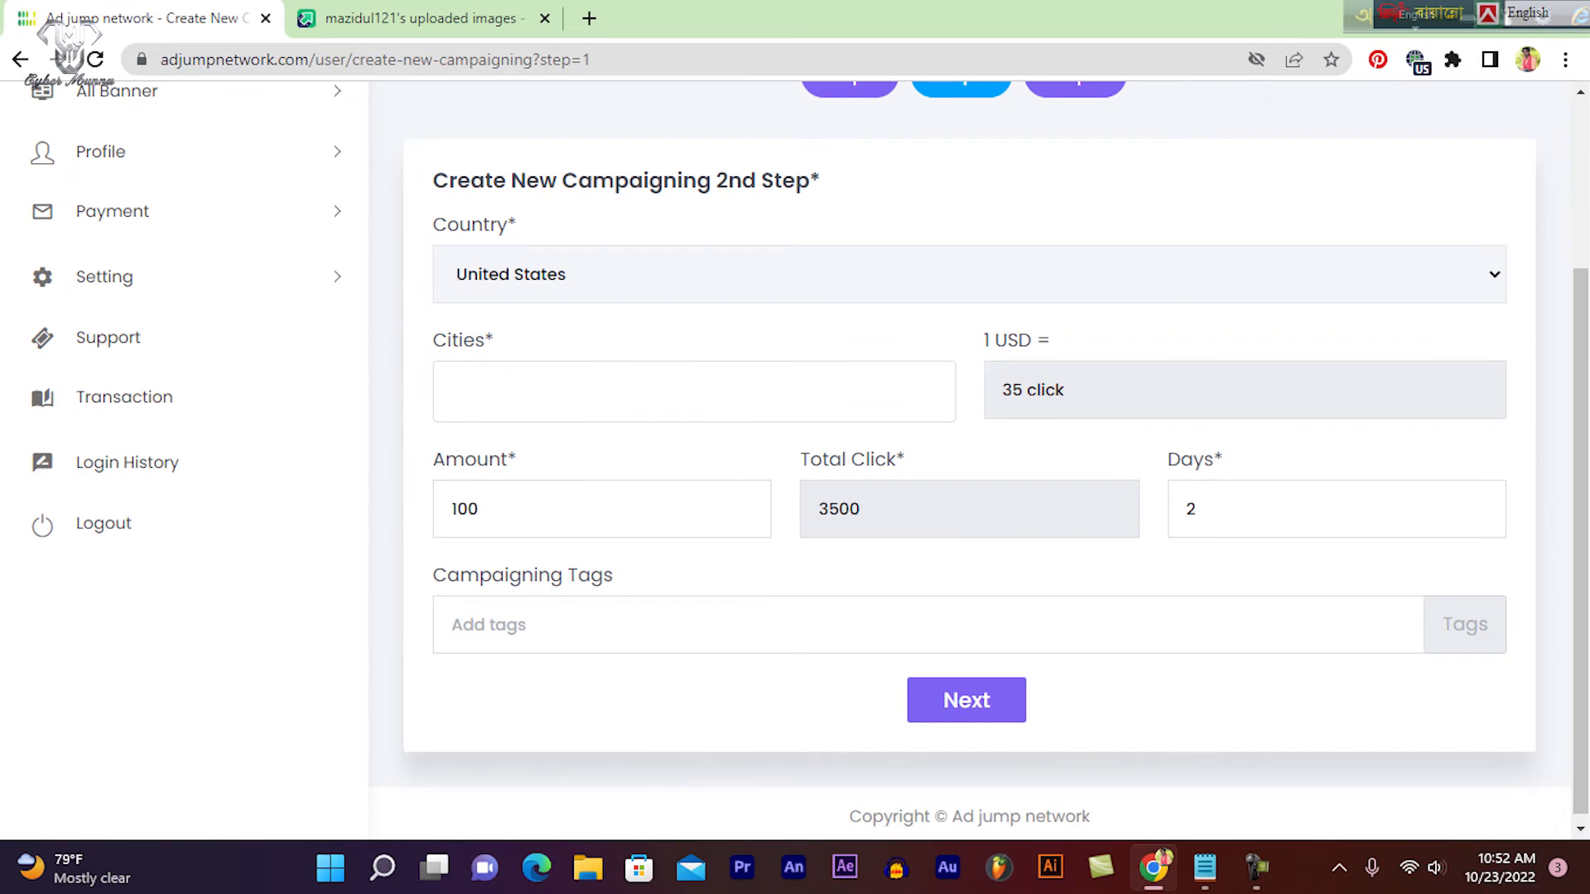
- Examine the Cities, 1 USD rate, Total Click, Days and Amount fields of the campaign's second step
drag(433, 340, 494, 340)
click(1077, 340)
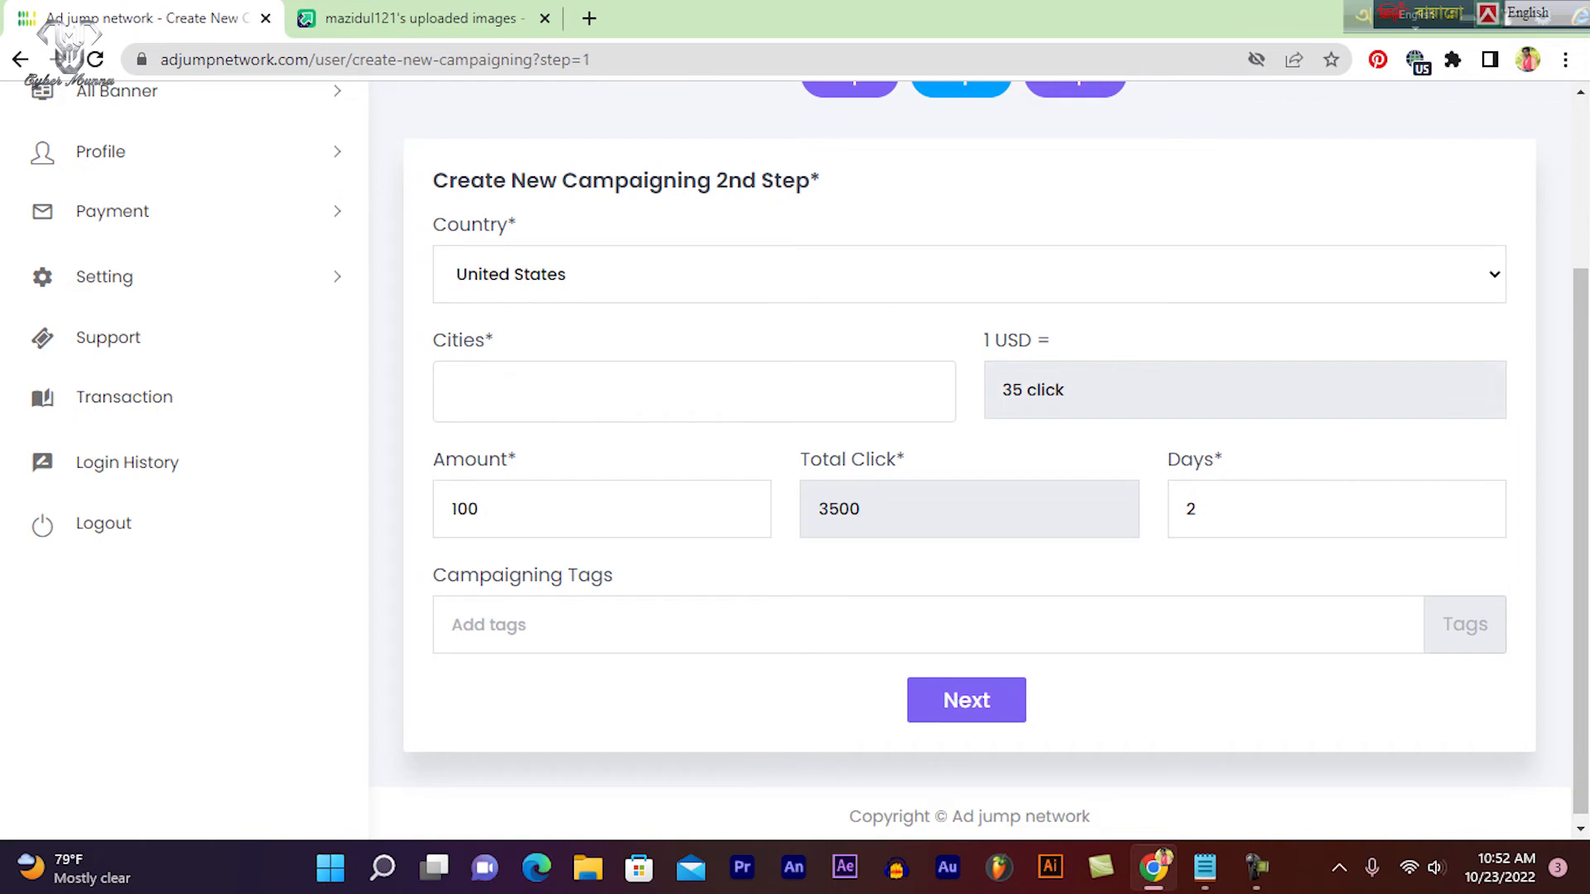
click(1159, 390)
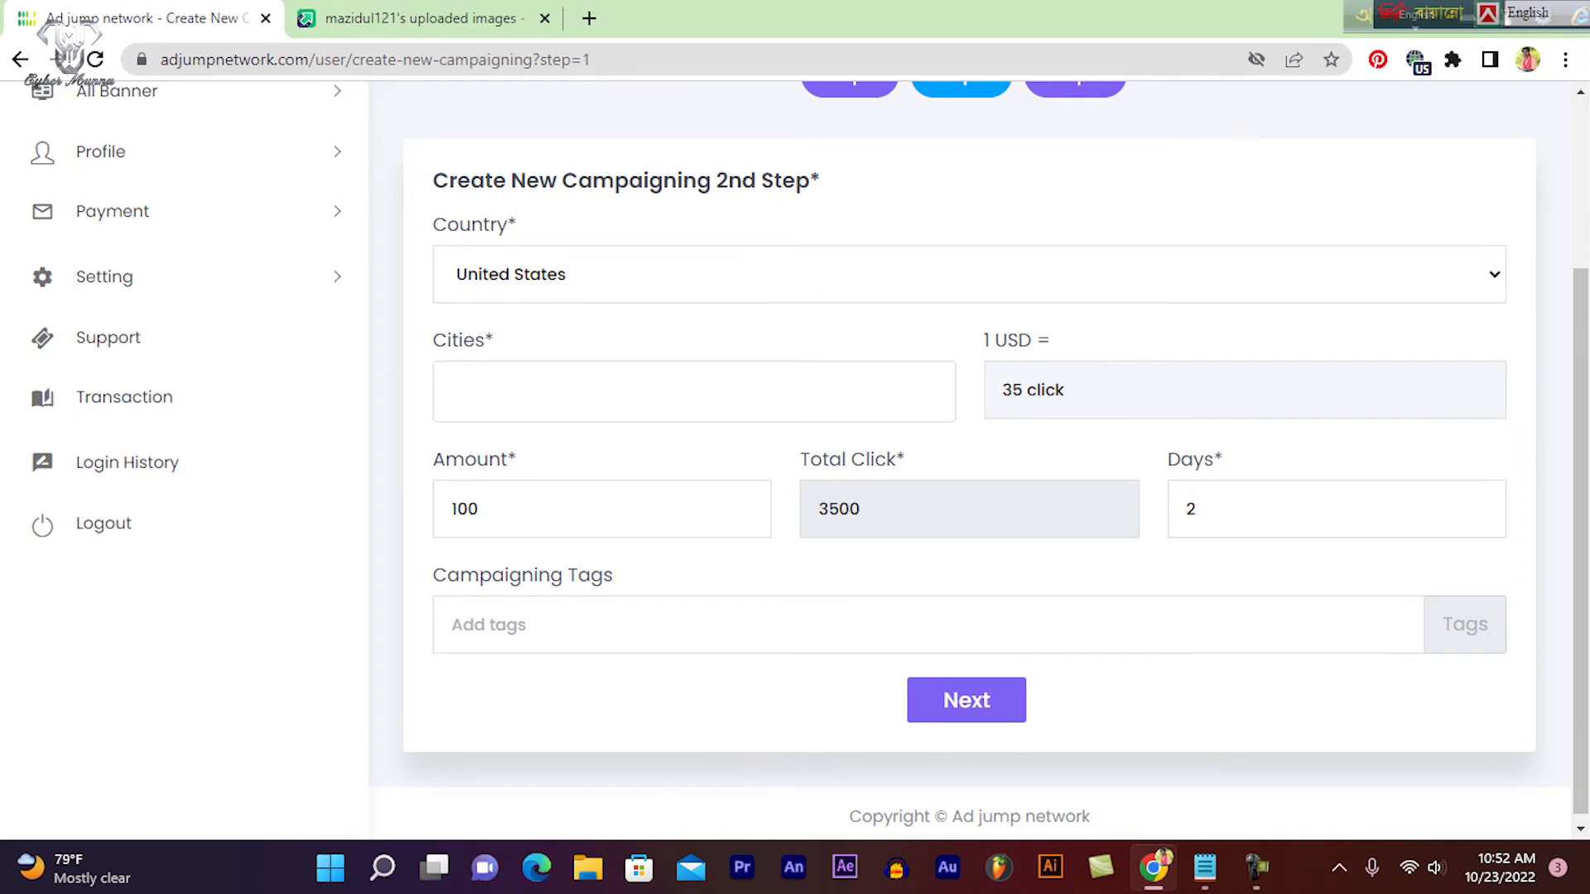
click(969, 509)
scroll(969, 509, down, 1)
click(1325, 503)
click(602, 502)
click(602, 503)
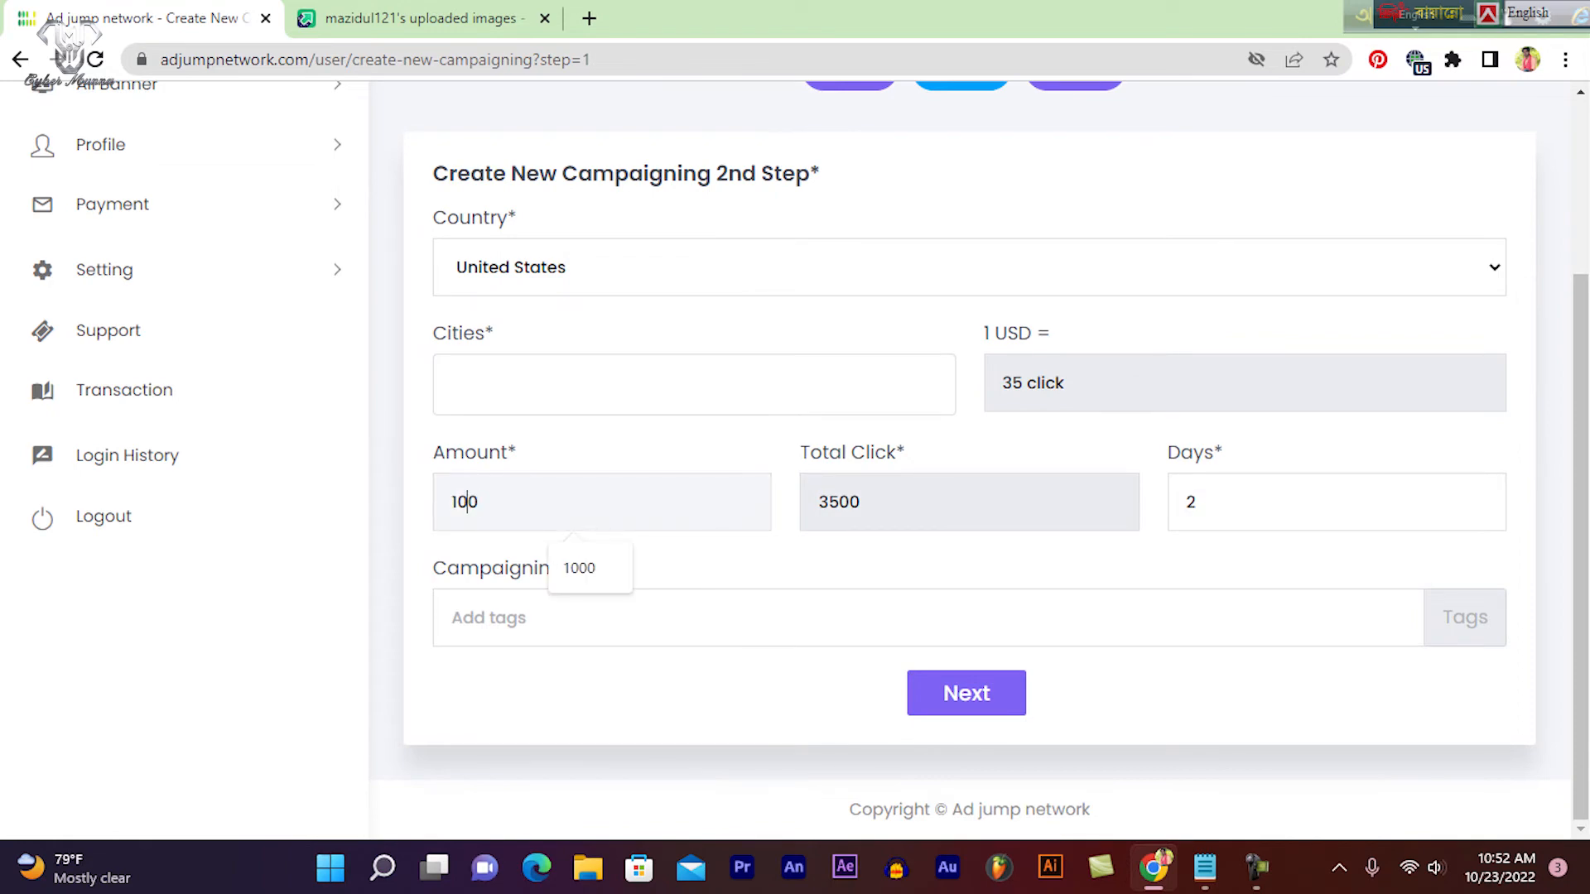
double_click(468, 502)
- Try to fill the Cities field with "California," copied from the Notepad document, and clear the entry again
click(694, 385)
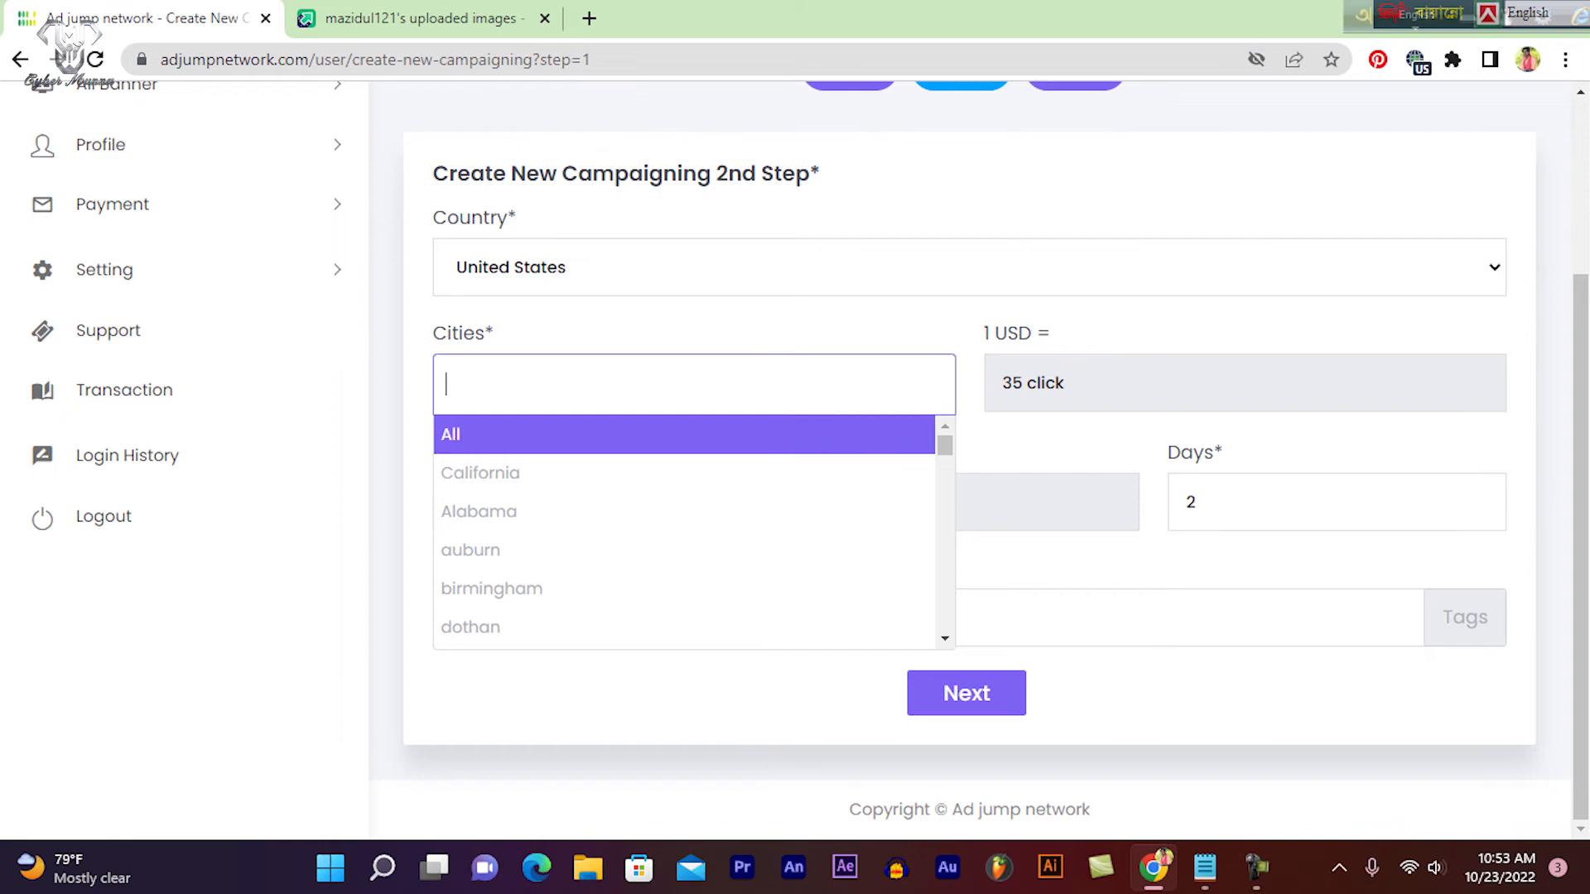
click(694, 384)
click(694, 384)
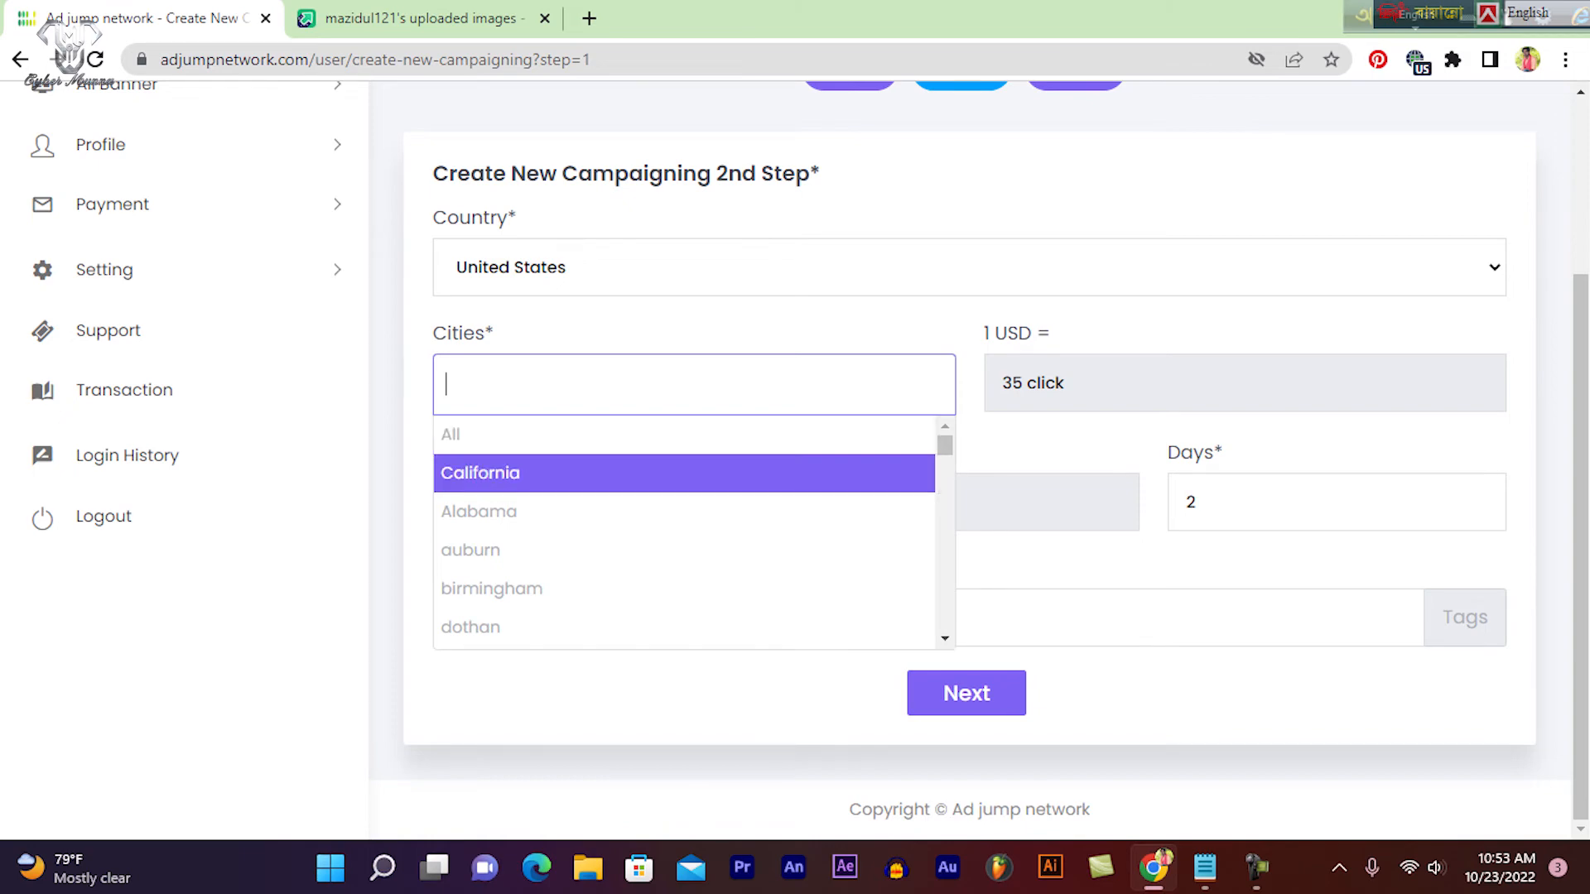
click(1205, 867)
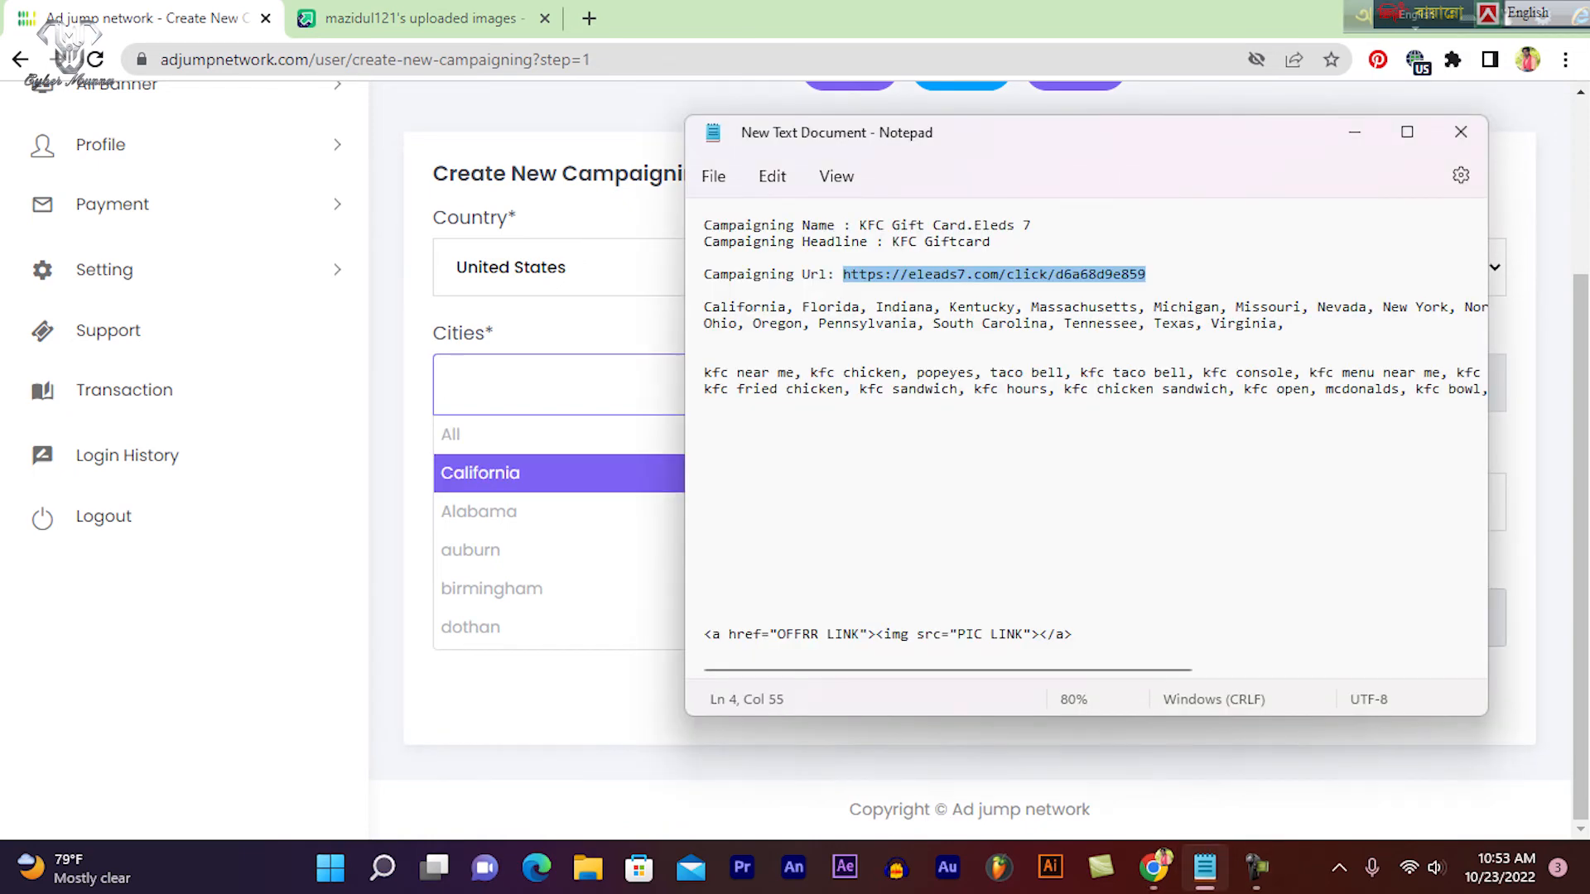
drag(1294, 341, 704, 308)
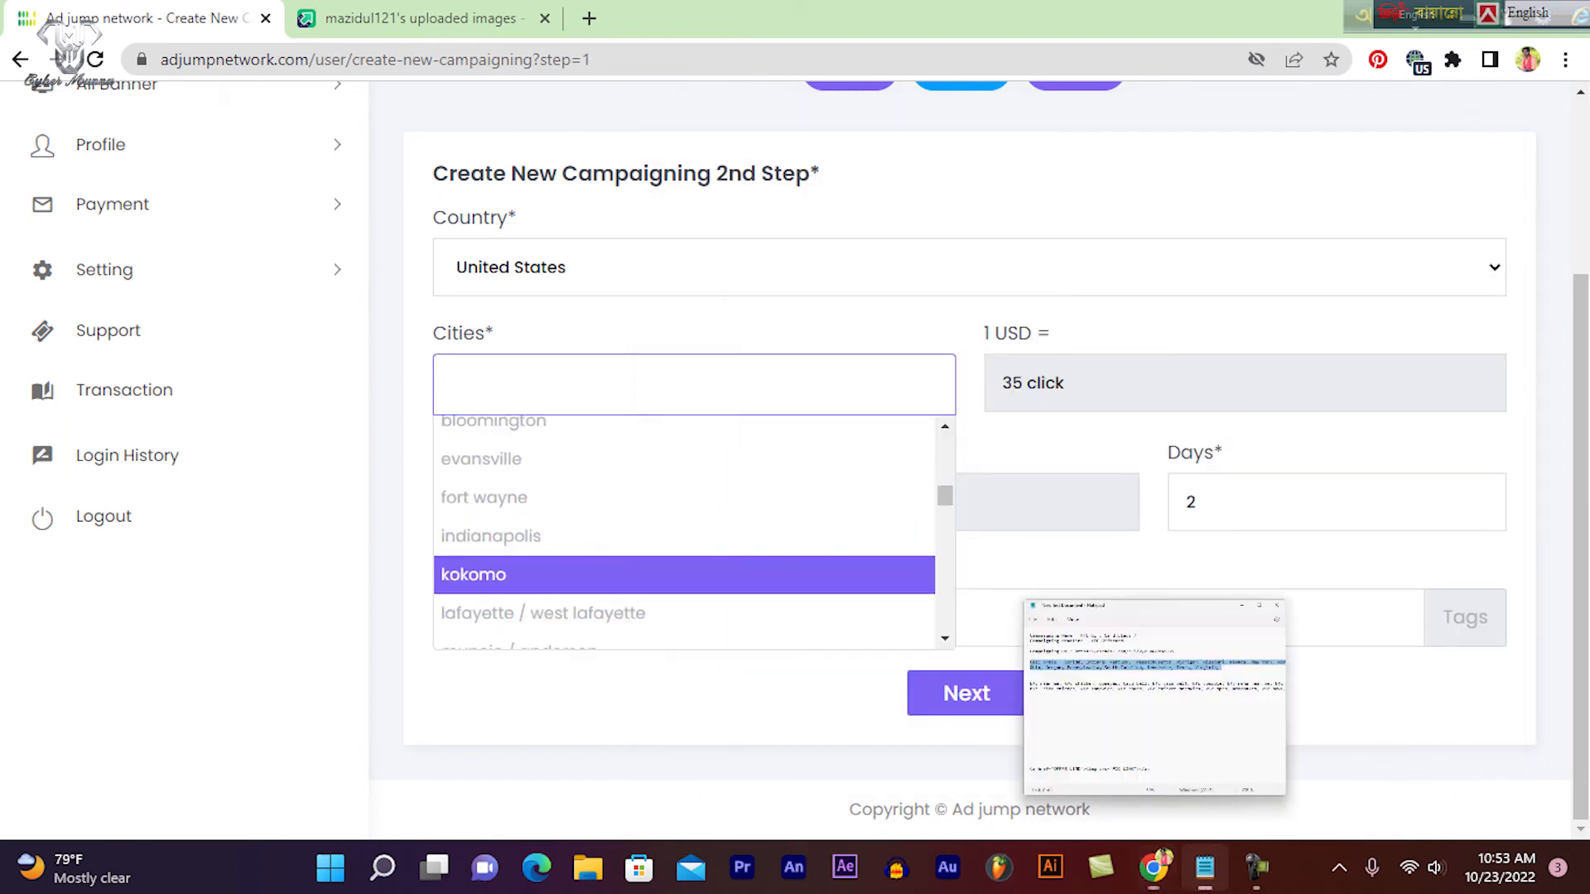
click(1205, 867)
click(771, 307)
drag(793, 308, 704, 307)
key(ctrl+c)
key(alt+Tab)
key(ctrl+v)
key(ctrl+a)
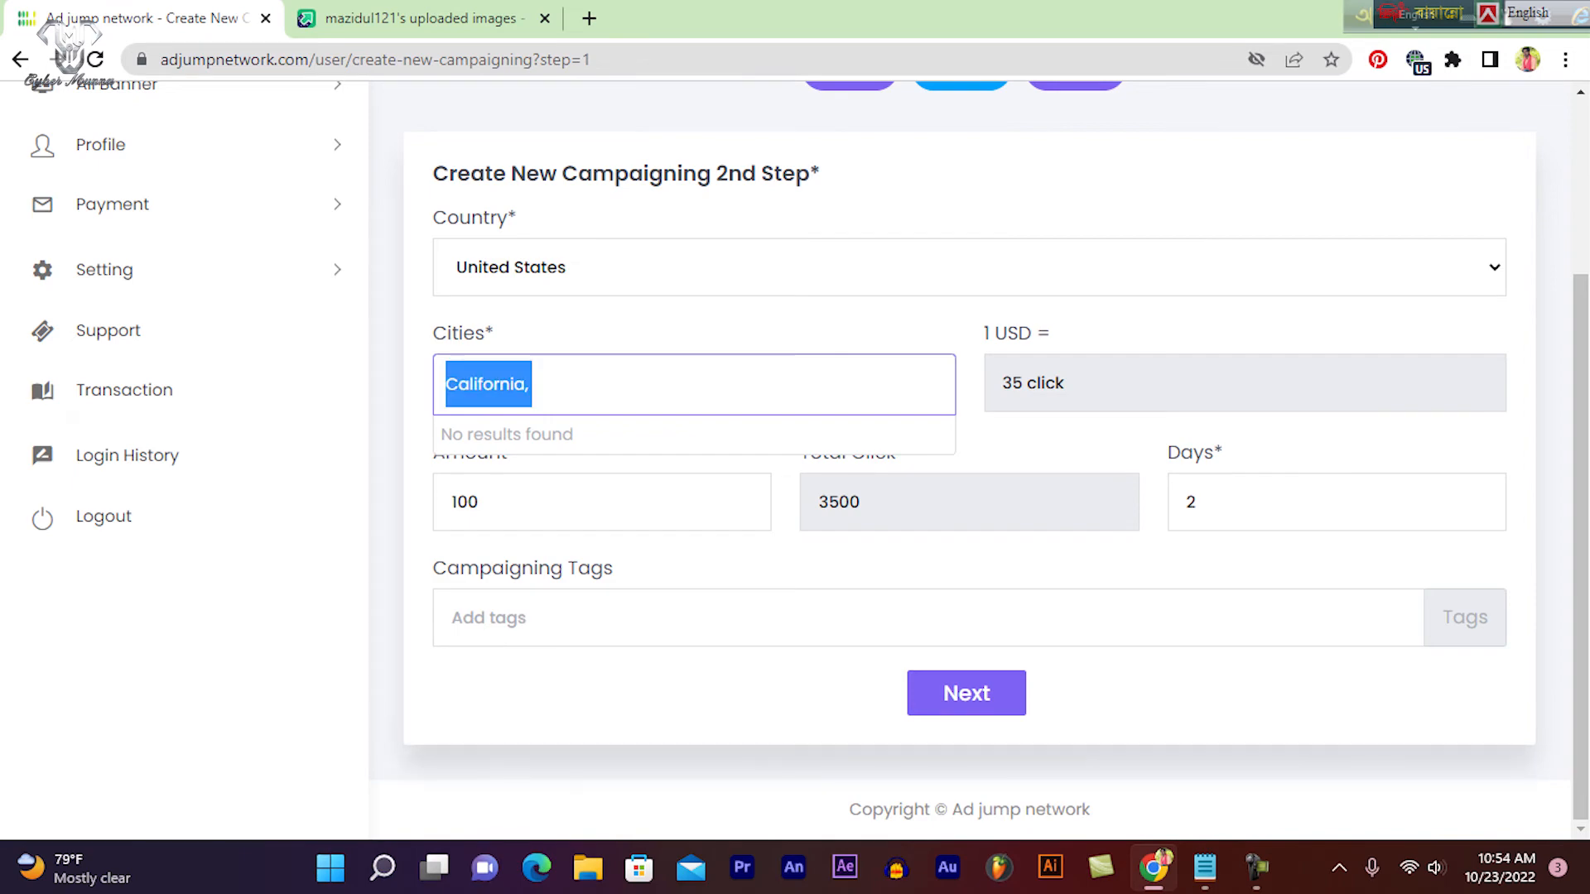
key(BackSpace)
- Choose California from the list of available cities
scroll(684, 477, down, 2)
scroll(684, 455, up, 2)
click(629, 473)
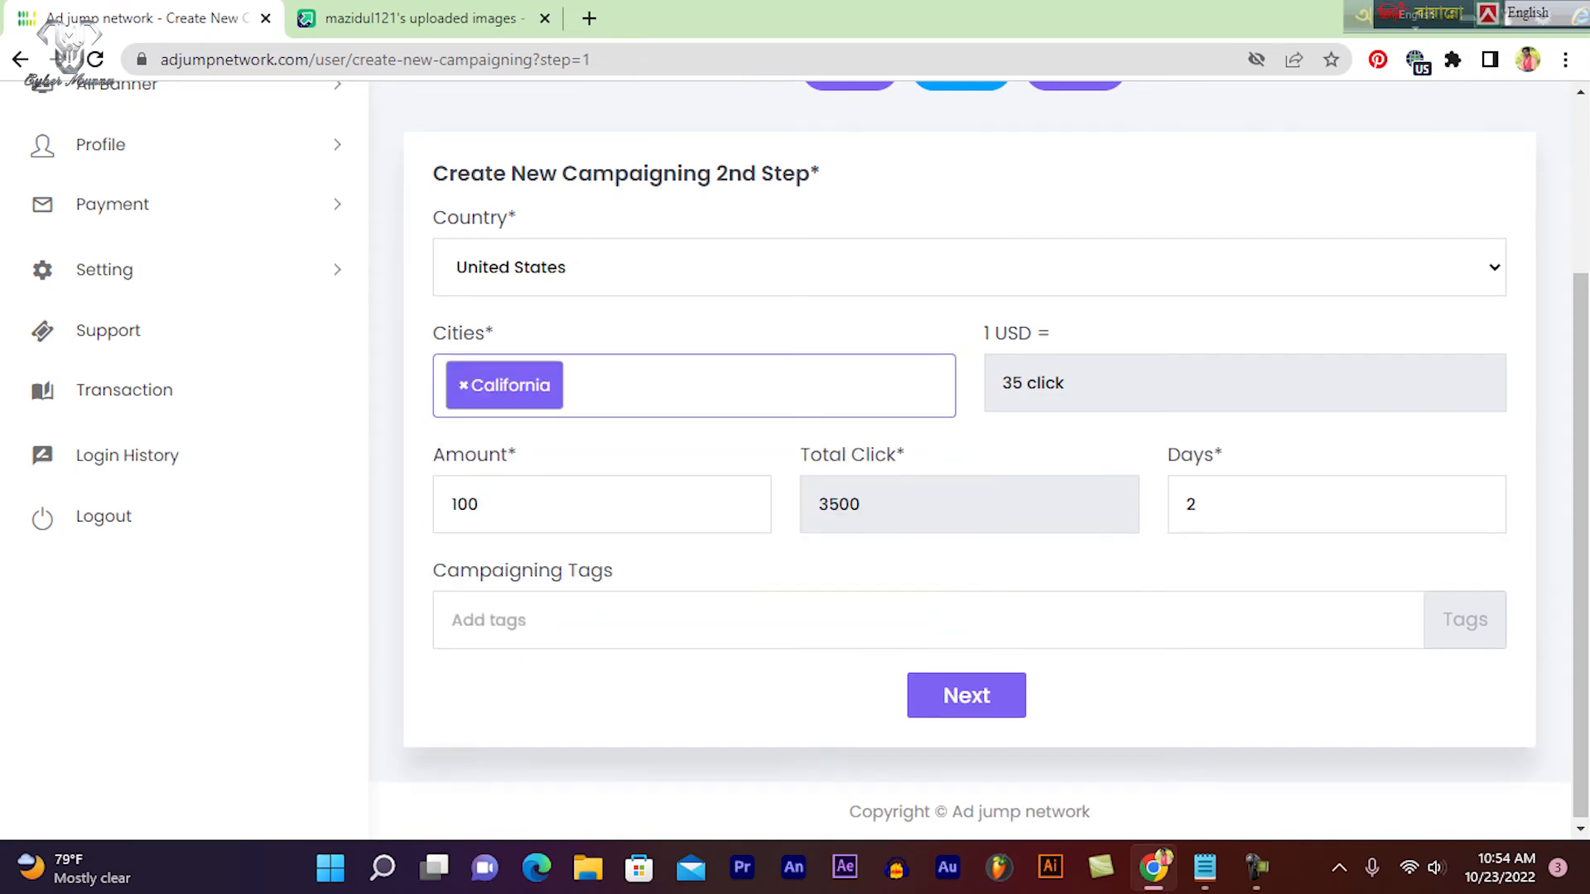
- Copy "Florida," from the location list in the Notepad document and return to the campaign form
click(679, 385)
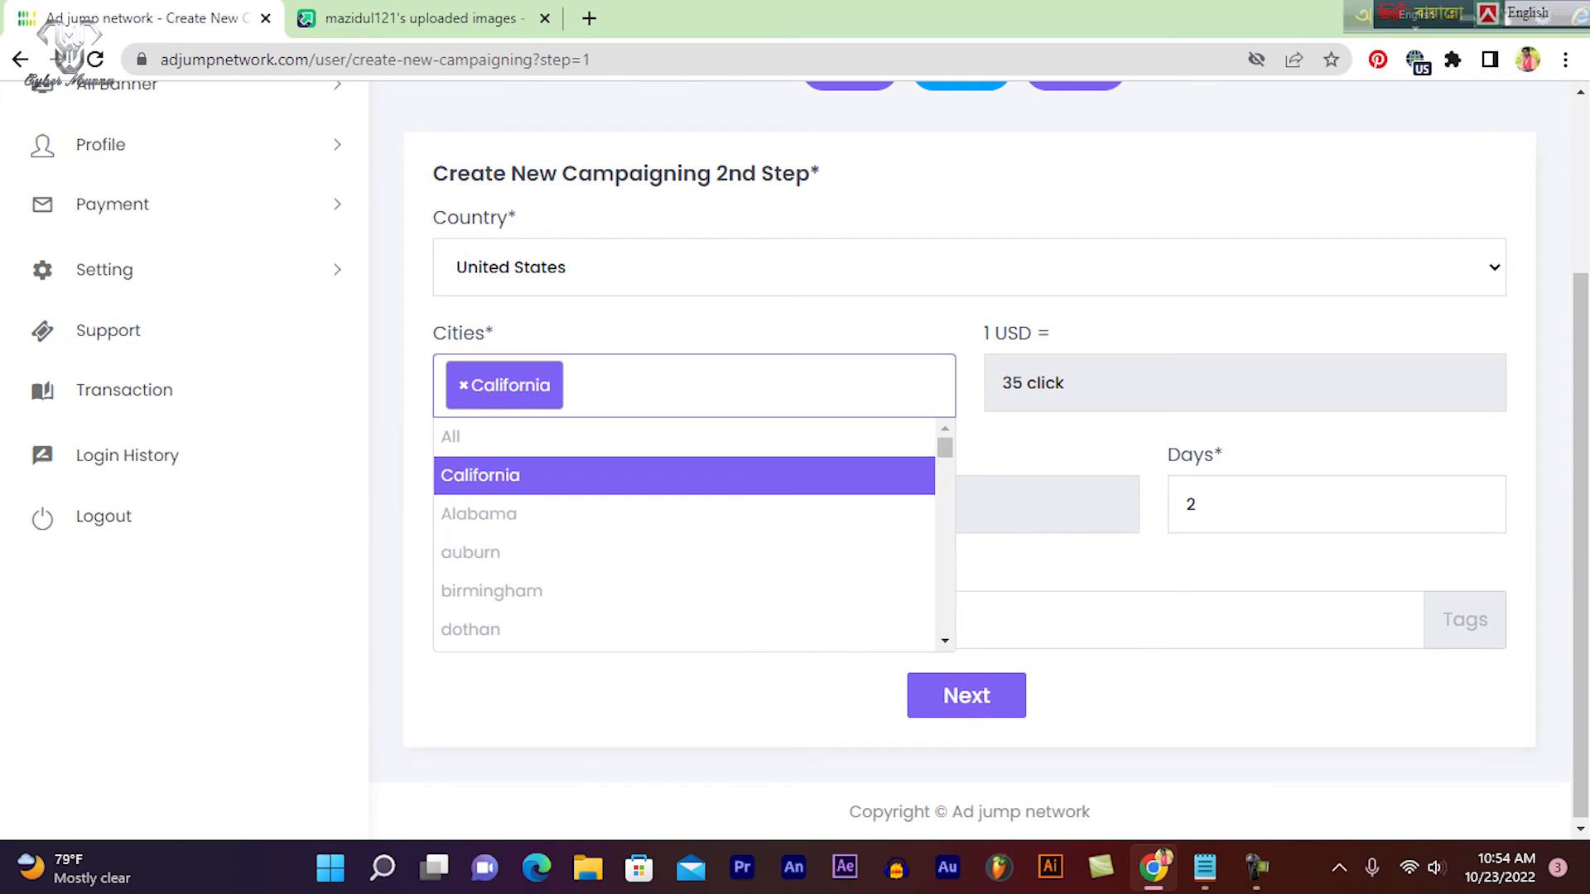
scroll(684, 511, down, 4)
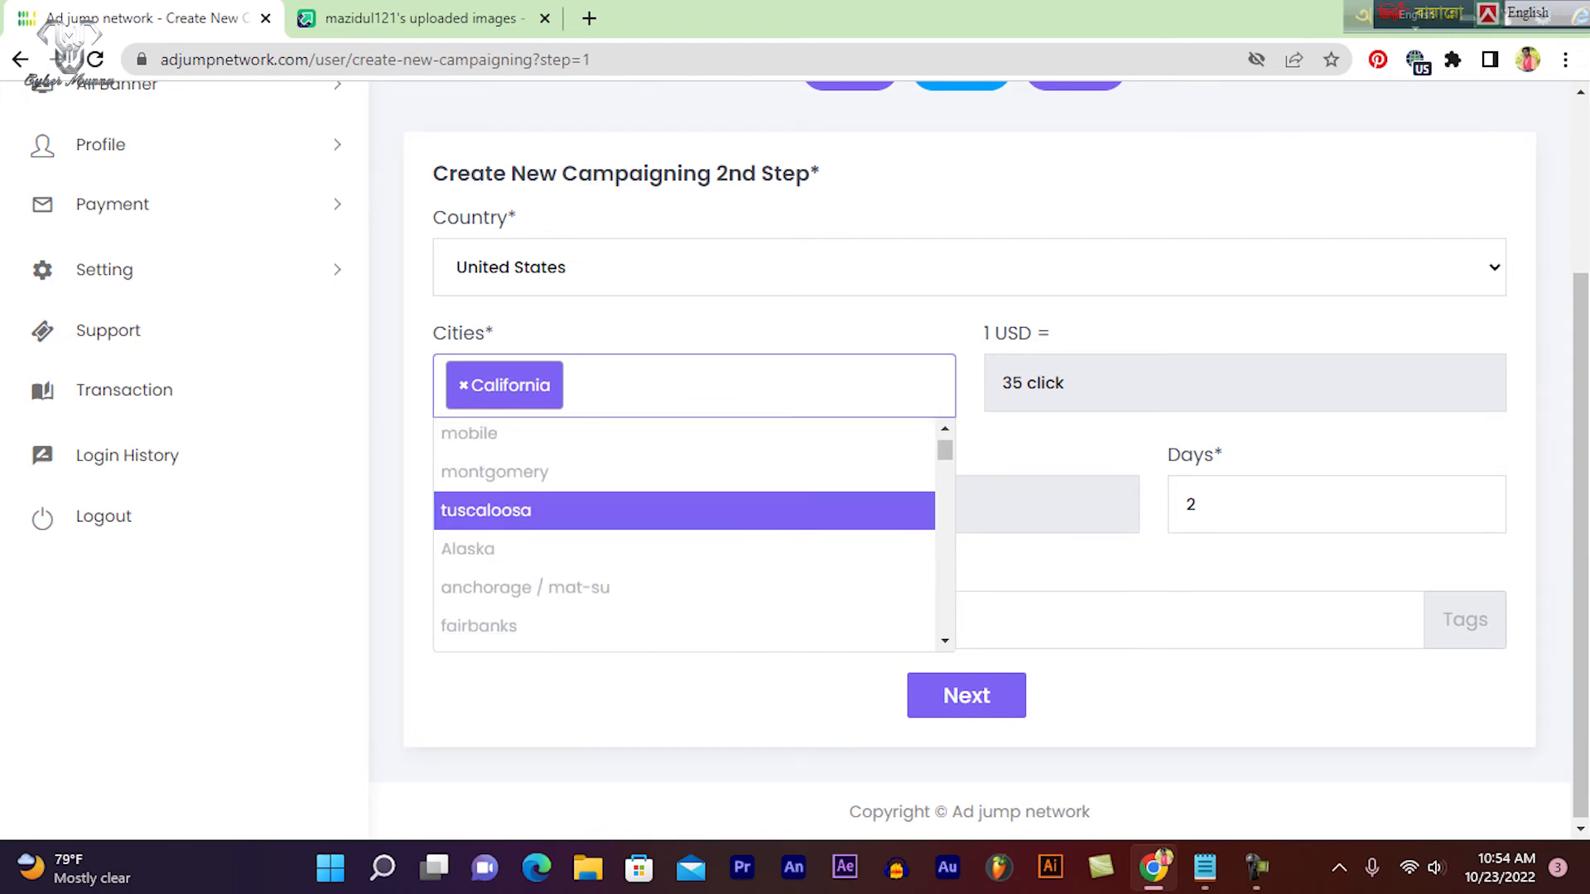
key(alt+Tab)
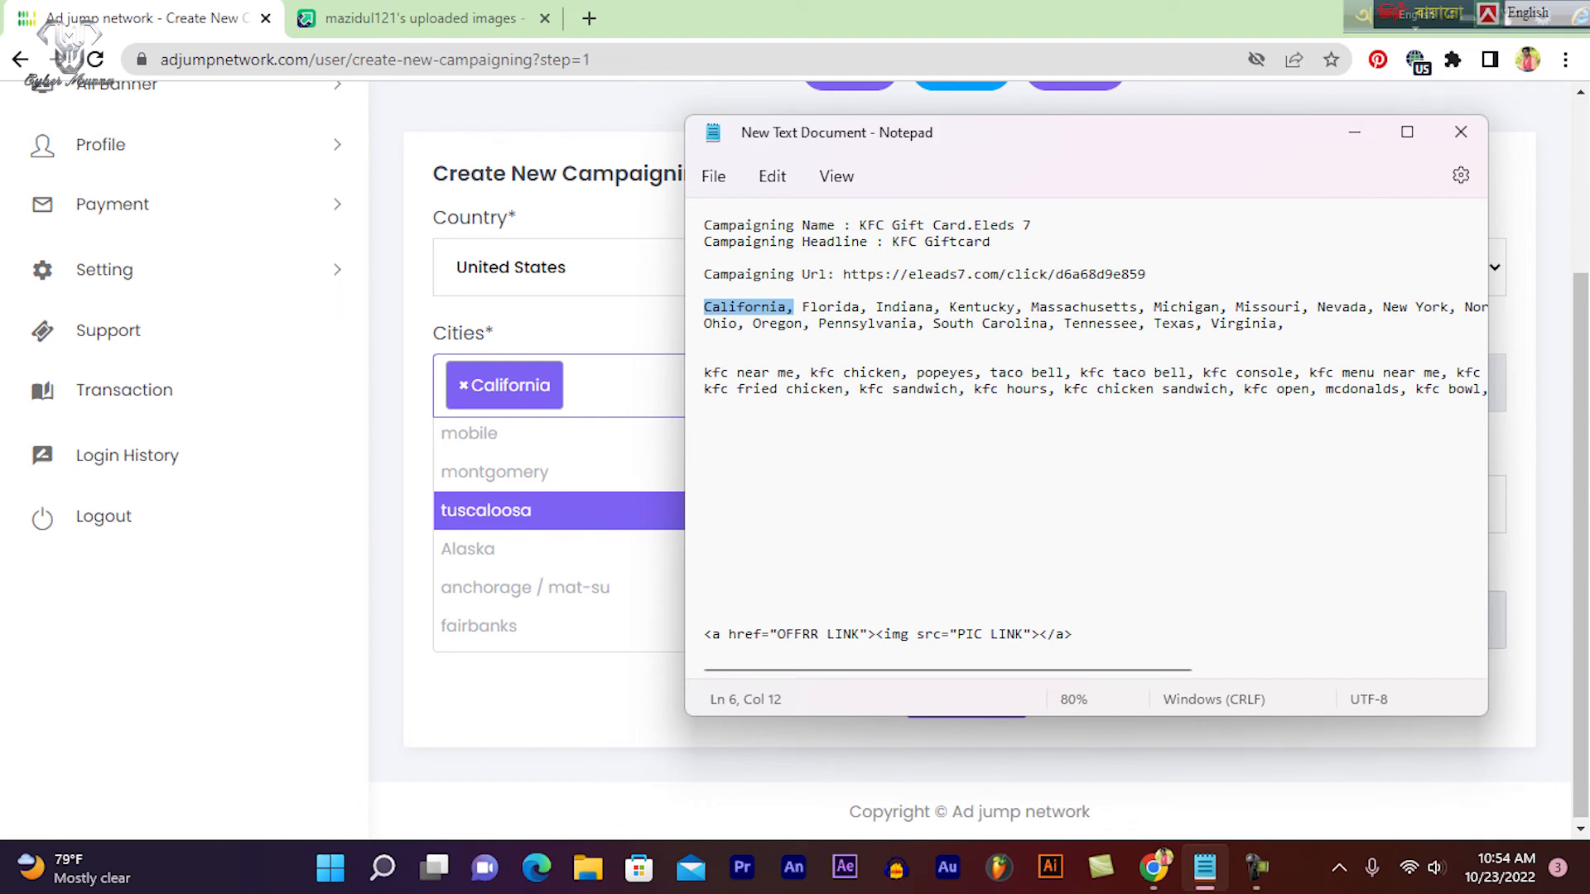
key(Right)
key(Right)
key(shift+Right)
key(shift+Right)
key(shift+Right)
key(shift+Right)
key(shift+Right)
key(shift+Right)
key(shift+Right)
key(shift+Right)
right_click(837, 310)
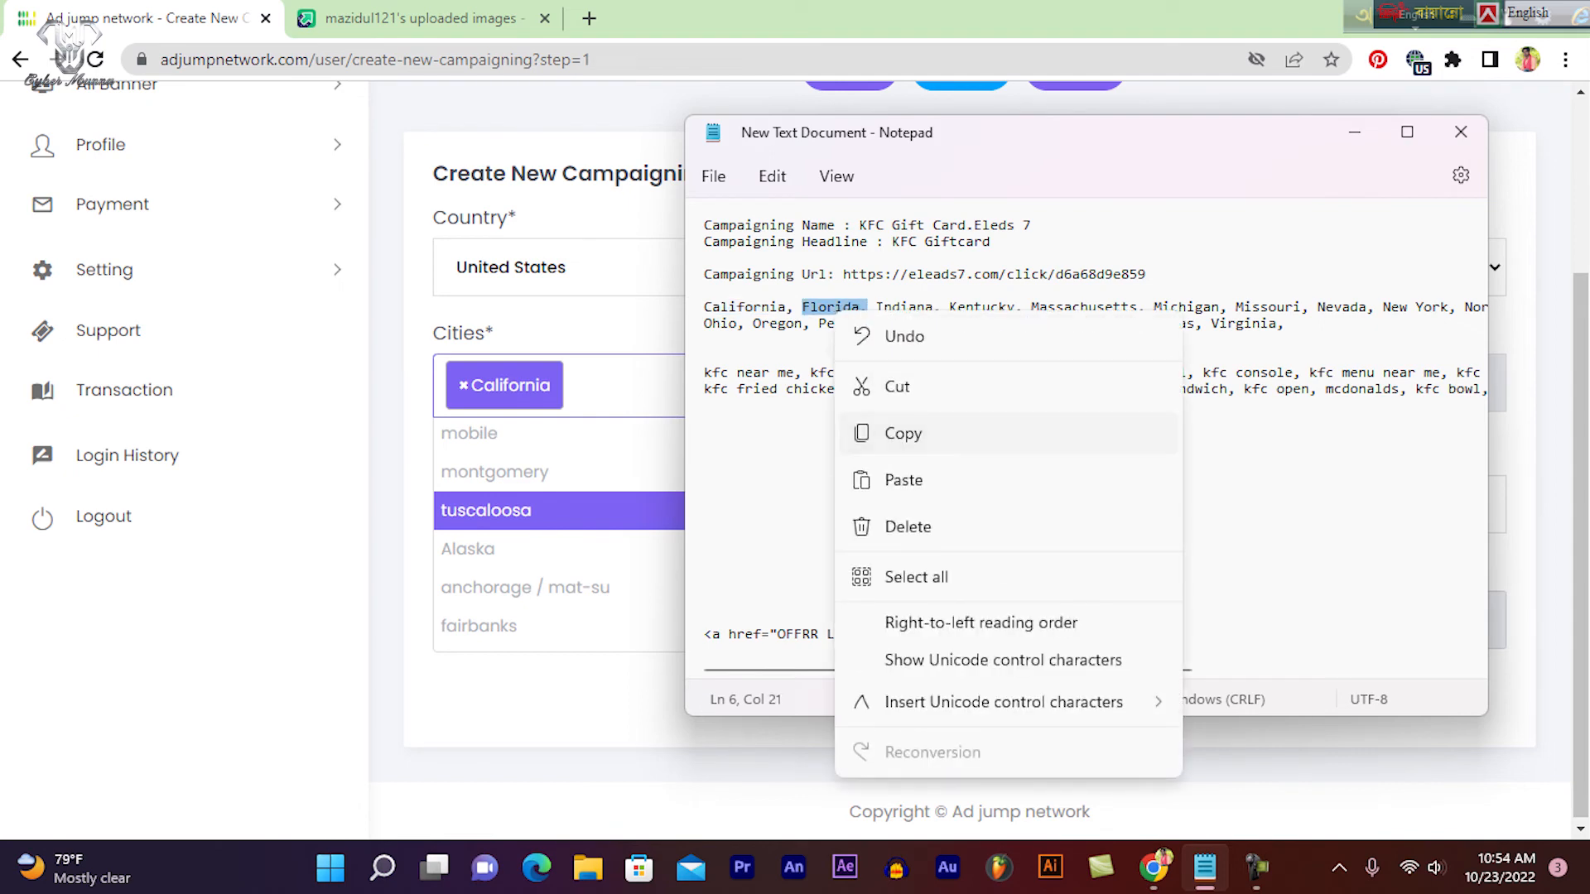
click(878, 430)
key(alt+Tab)
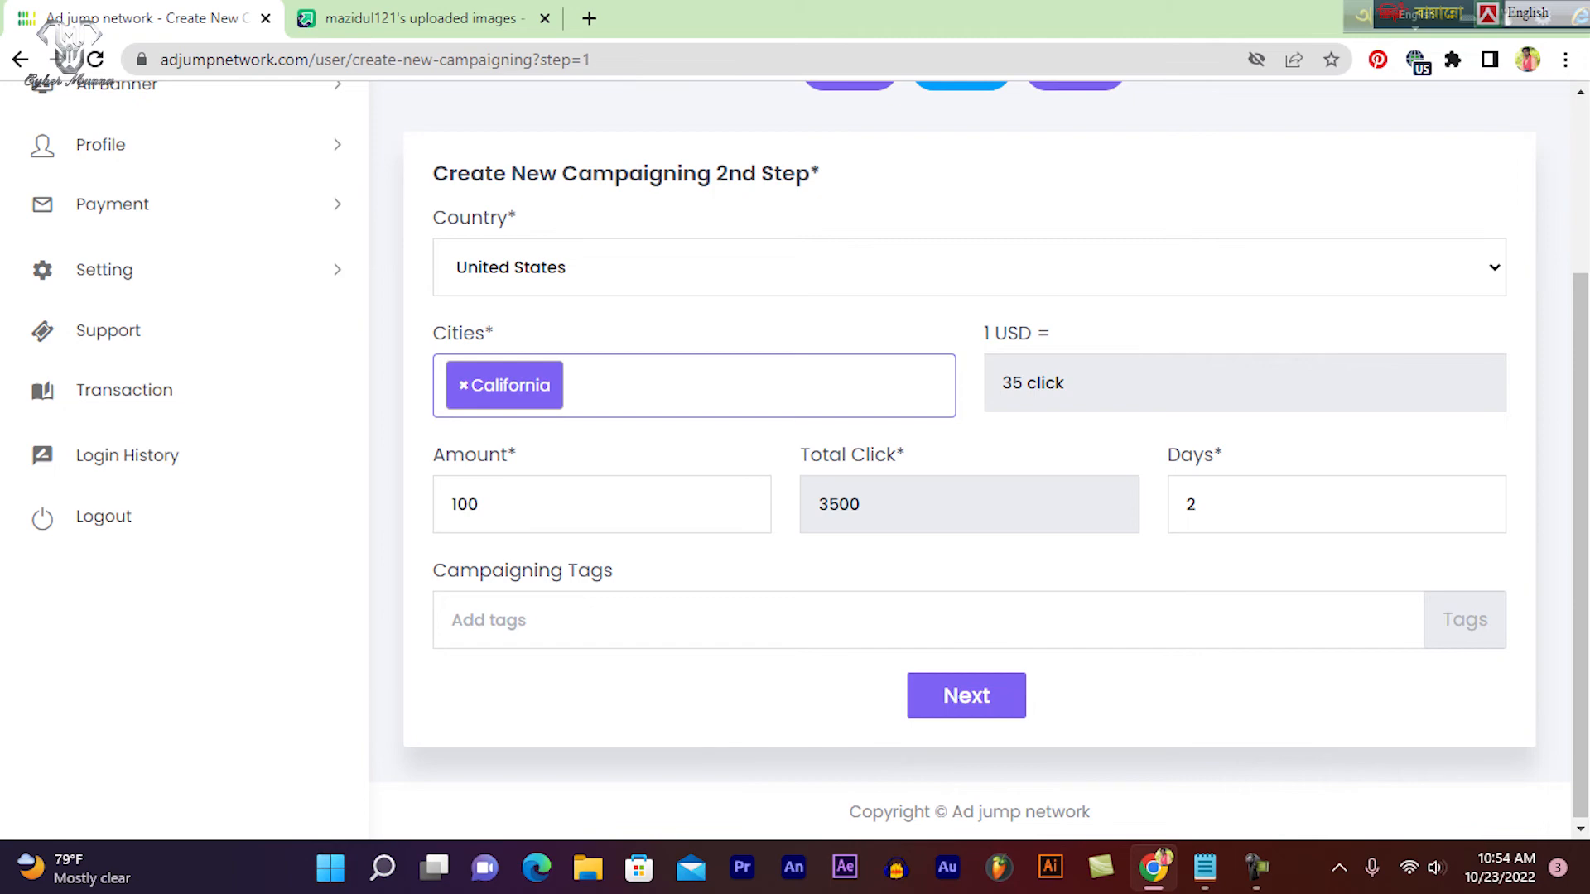
- Look through the list of available cities and add albany to the campaign's Cities
click(570, 385)
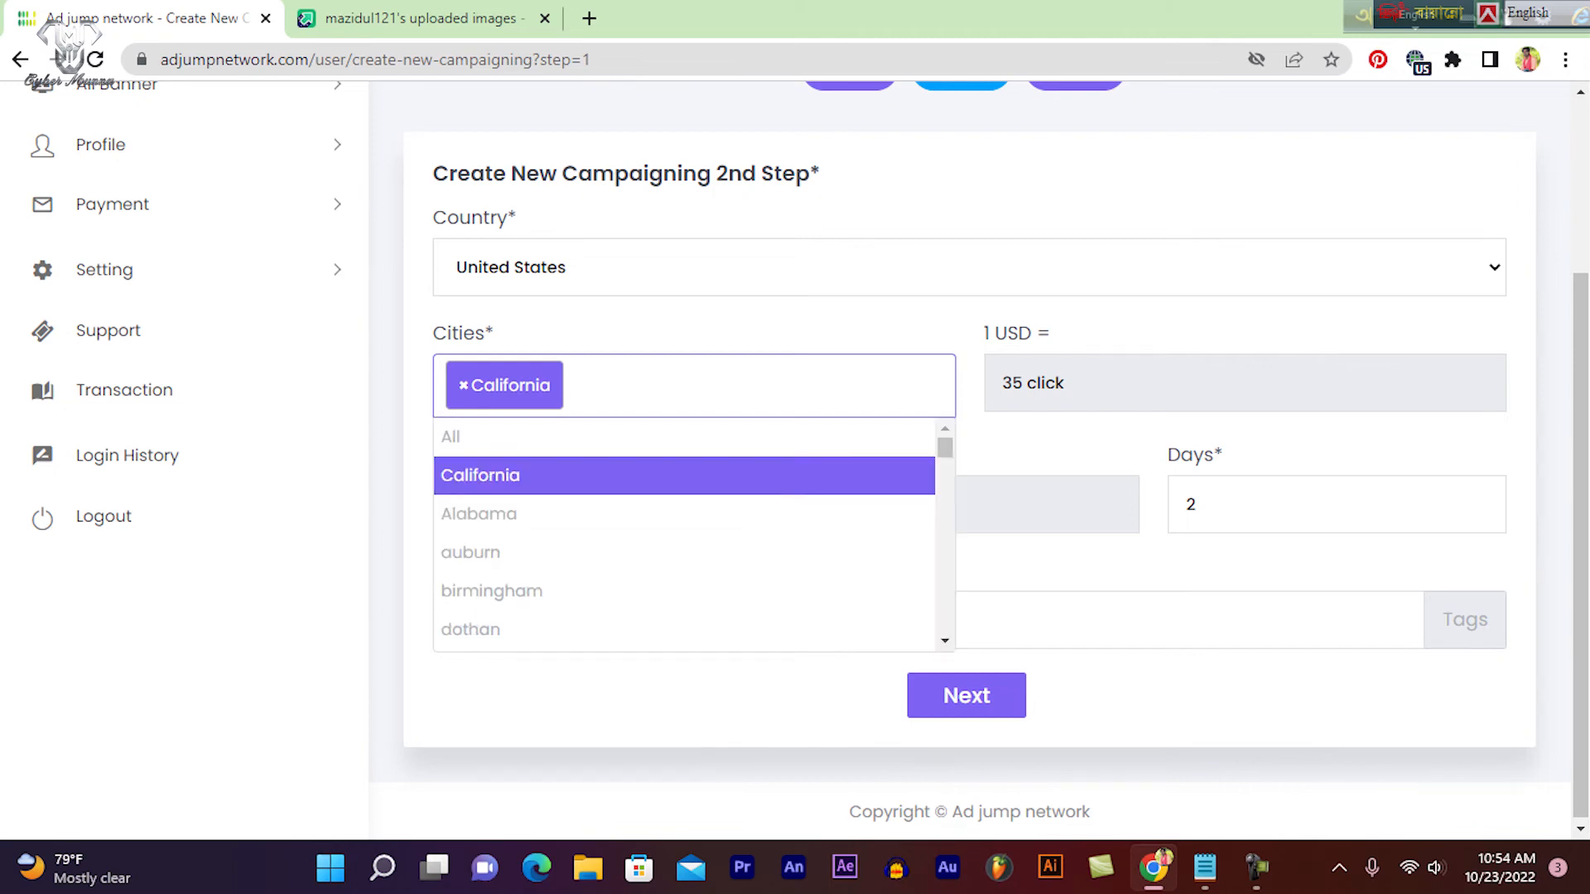
scroll(497, 553, down, 13)
scroll(477, 530, down, 15)
scroll(496, 580, down, 14)
scroll(497, 538, down, 14)
scroll(496, 538, up, 5)
scroll(496, 538, up, 10)
click(496, 511)
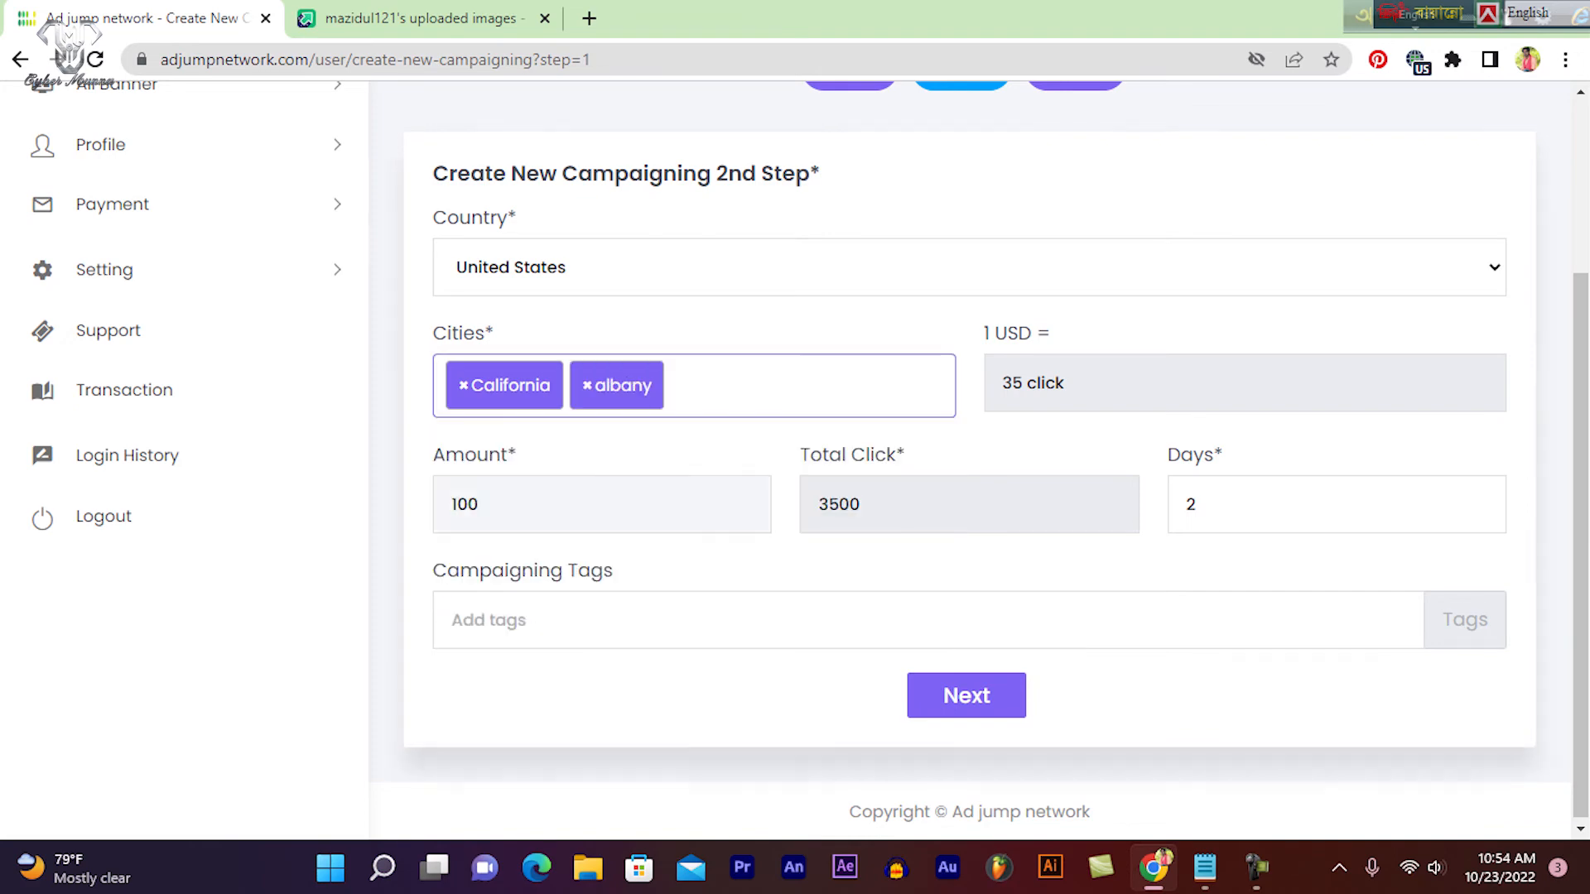
- Add auburn and Alaska to the campaign's Cities
click(713, 386)
click(497, 552)
click(580, 439)
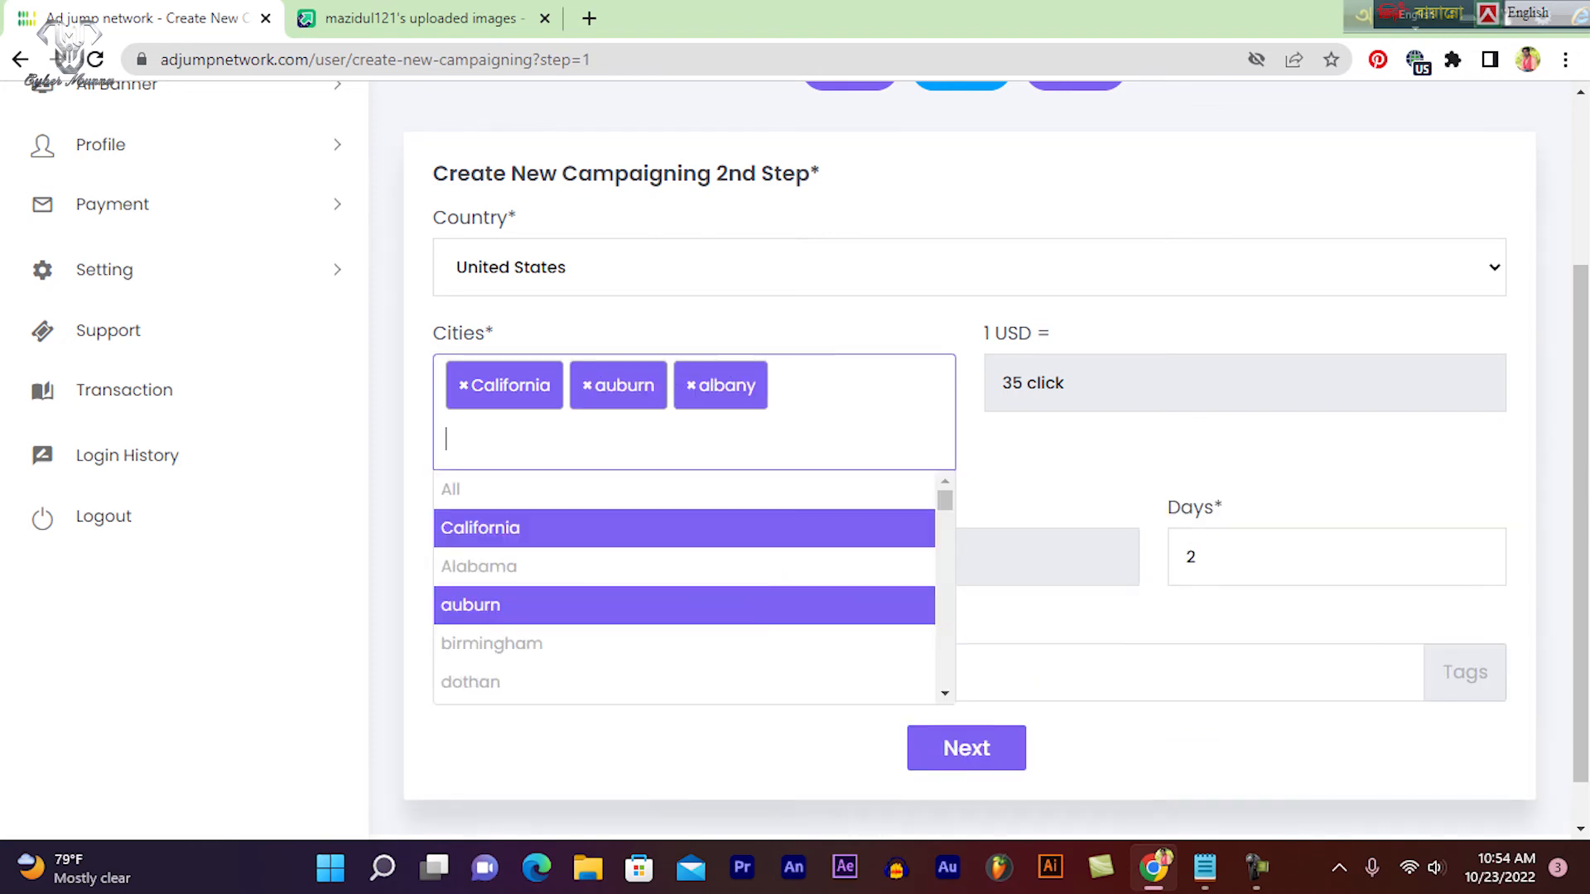
scroll(497, 579, down, 3)
click(497, 603)
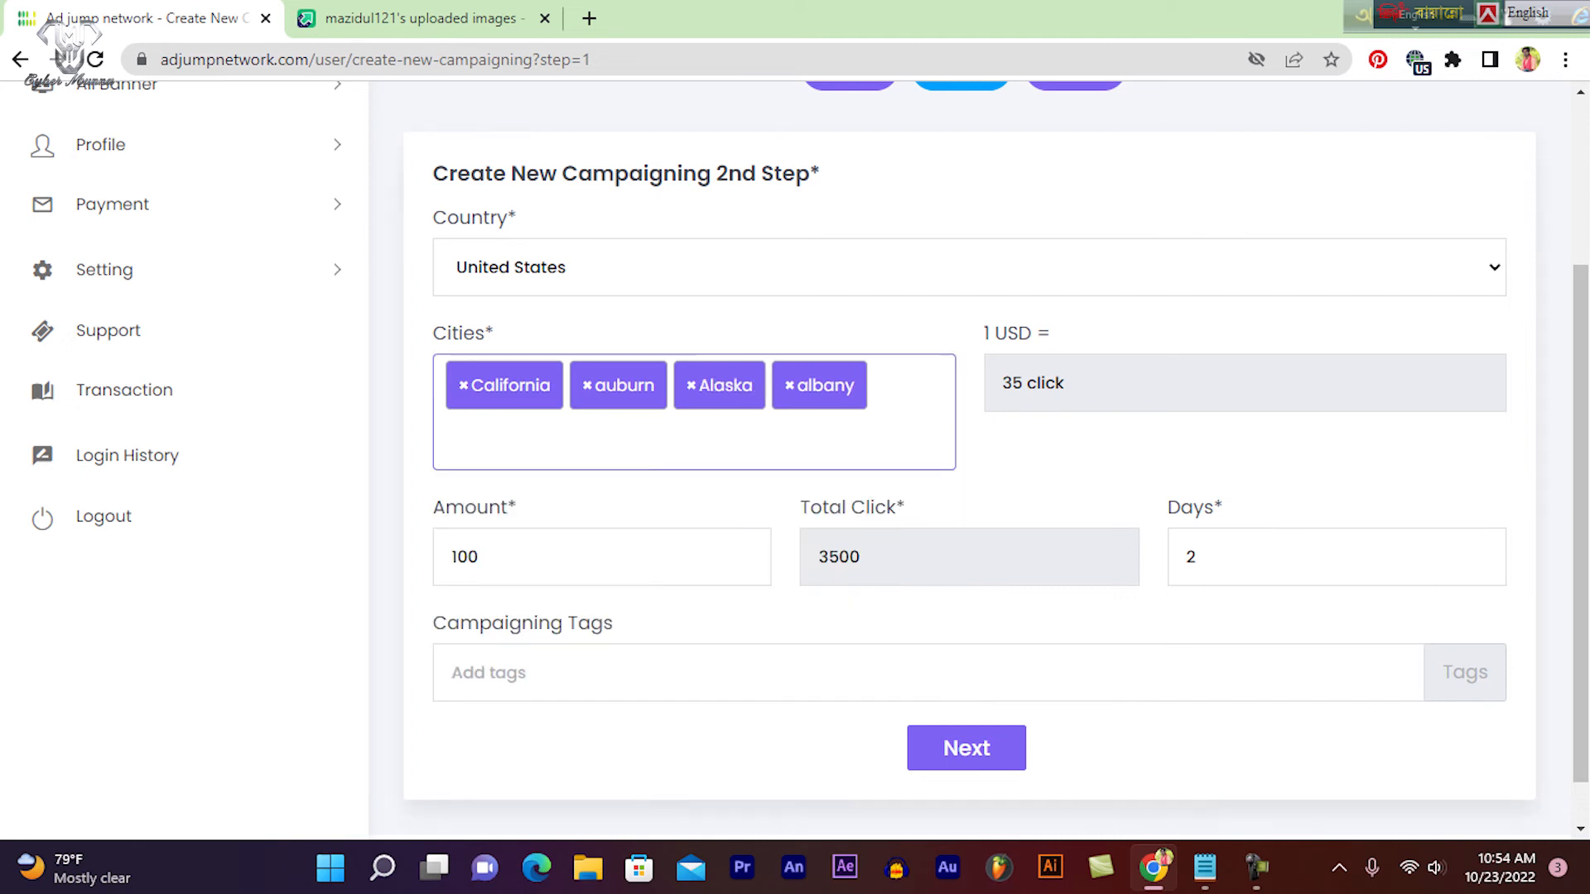
- Add flagstaff / sedona and fairbanks to the campaign's Cities
click(580, 439)
scroll(538, 597, down, 6)
click(538, 600)
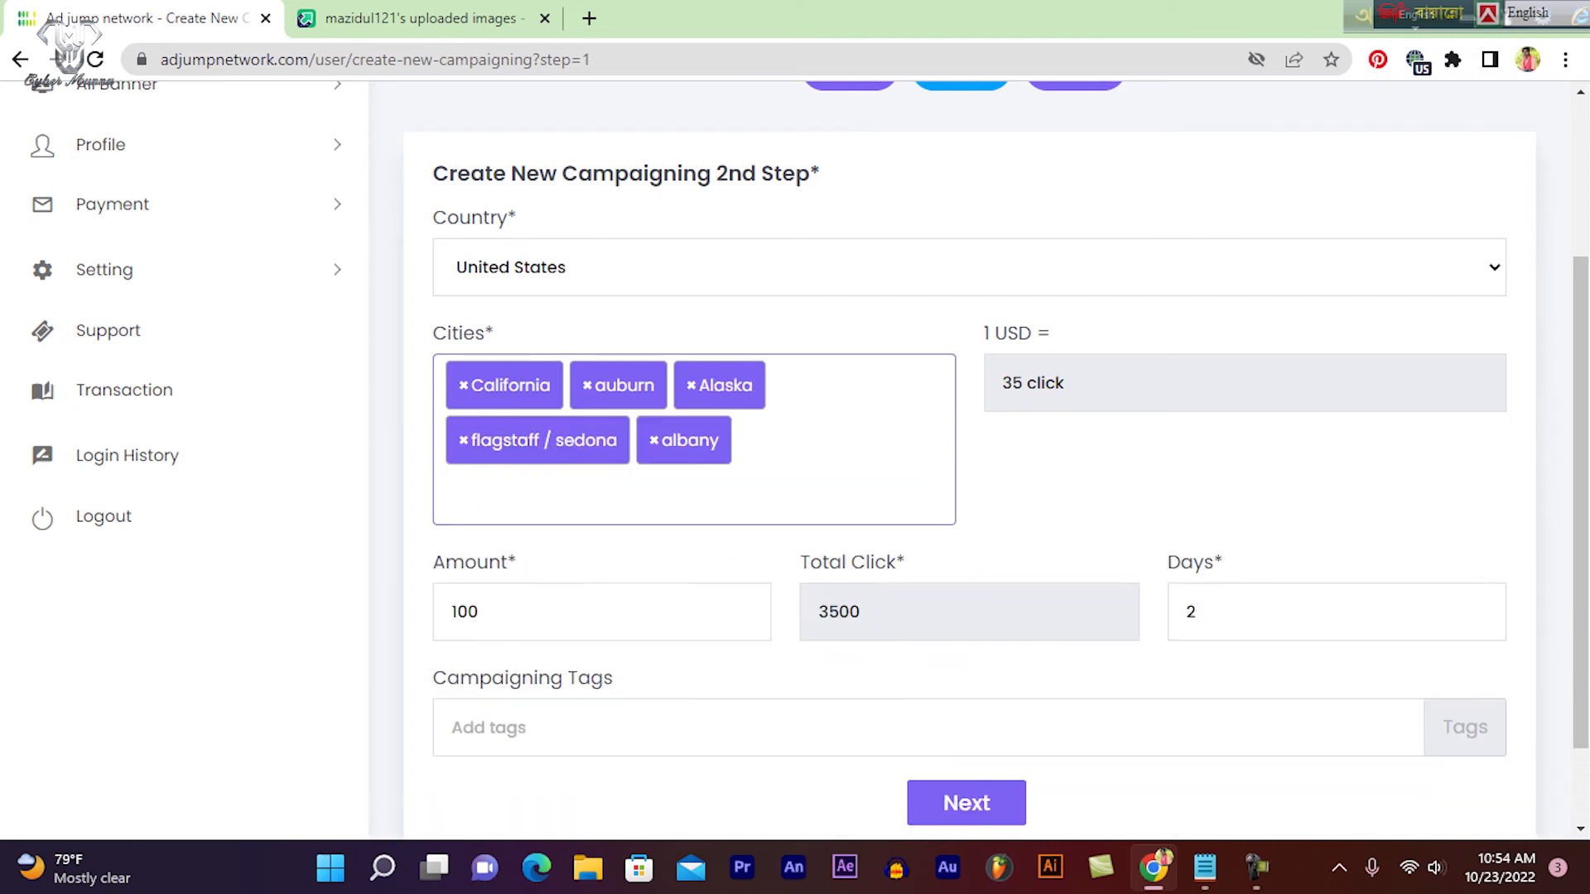
click(580, 489)
scroll(538, 617, down, 4)
click(539, 617)
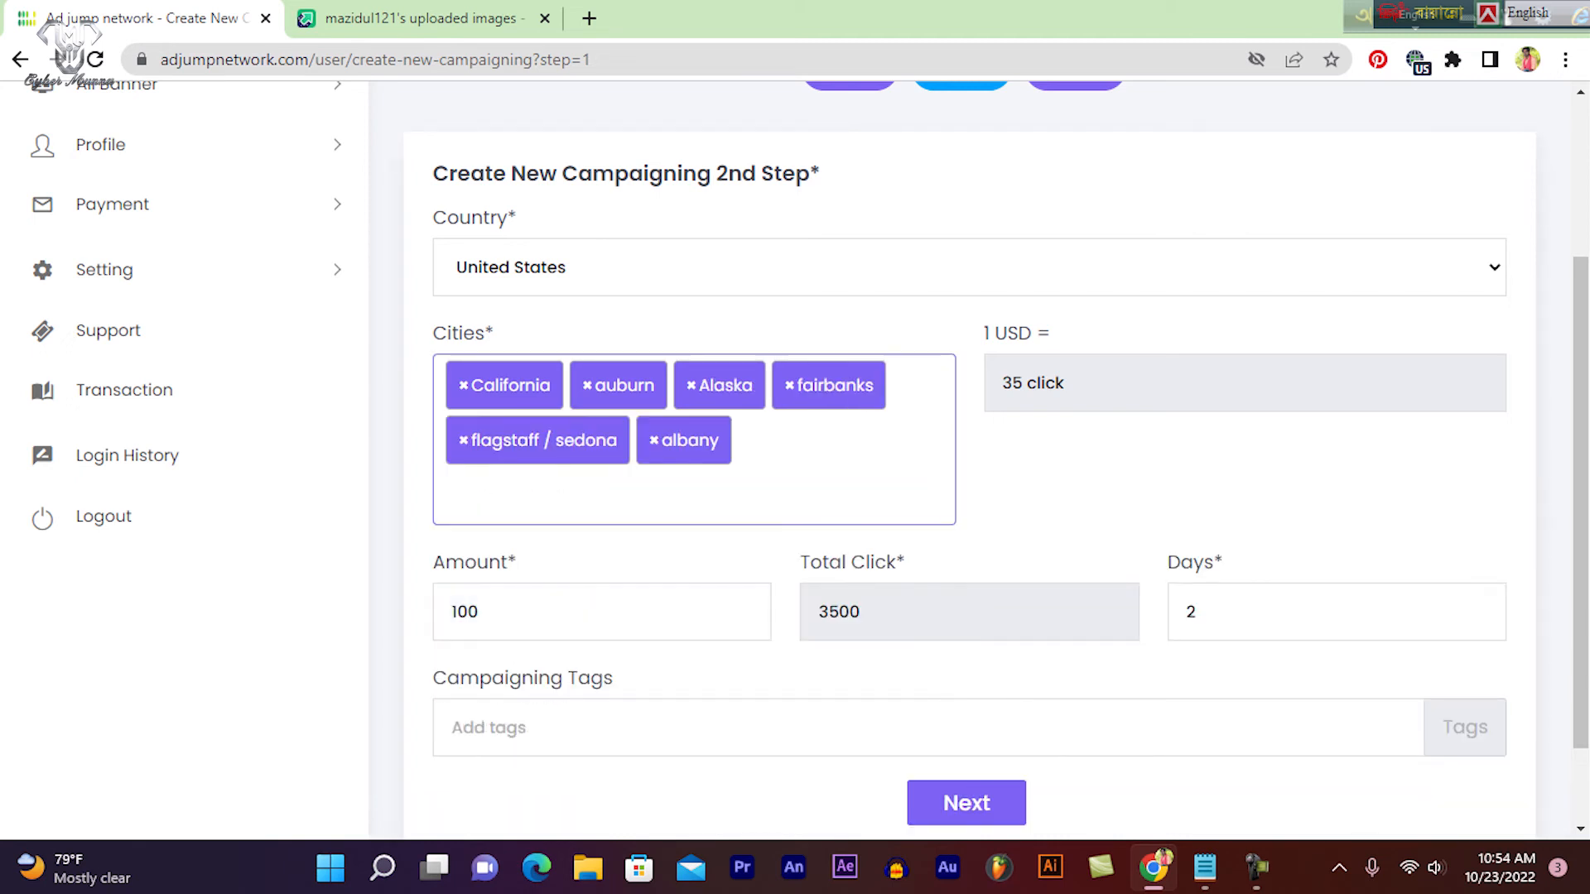
- Add southeast alaska and Alabama to the campaign's Cities
click(579, 488)
scroll(539, 617, down, 4)
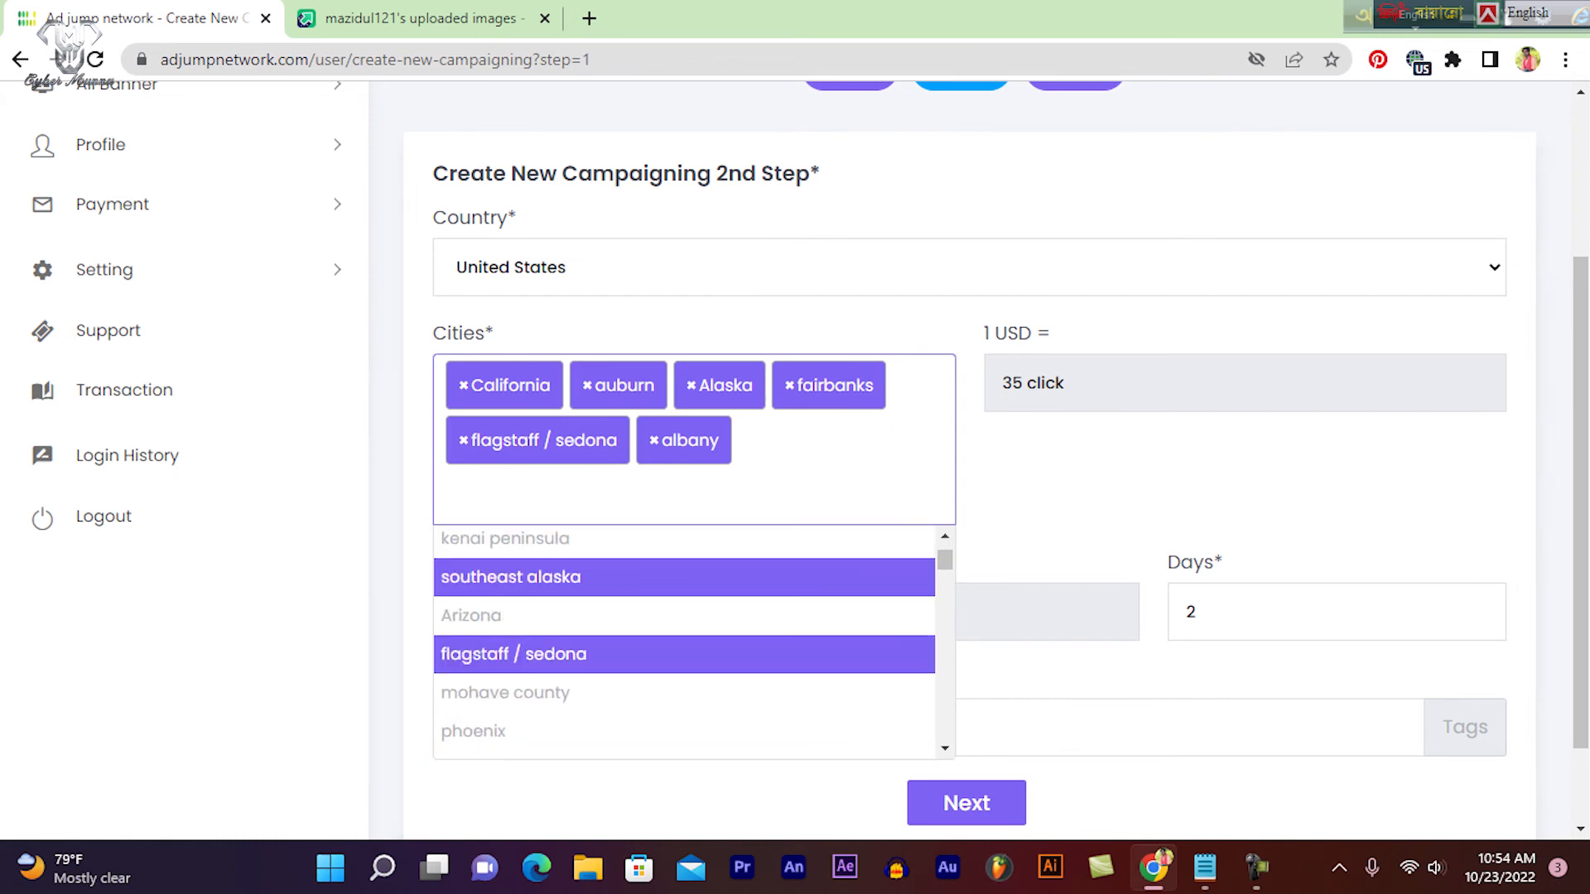
click(538, 571)
click(580, 489)
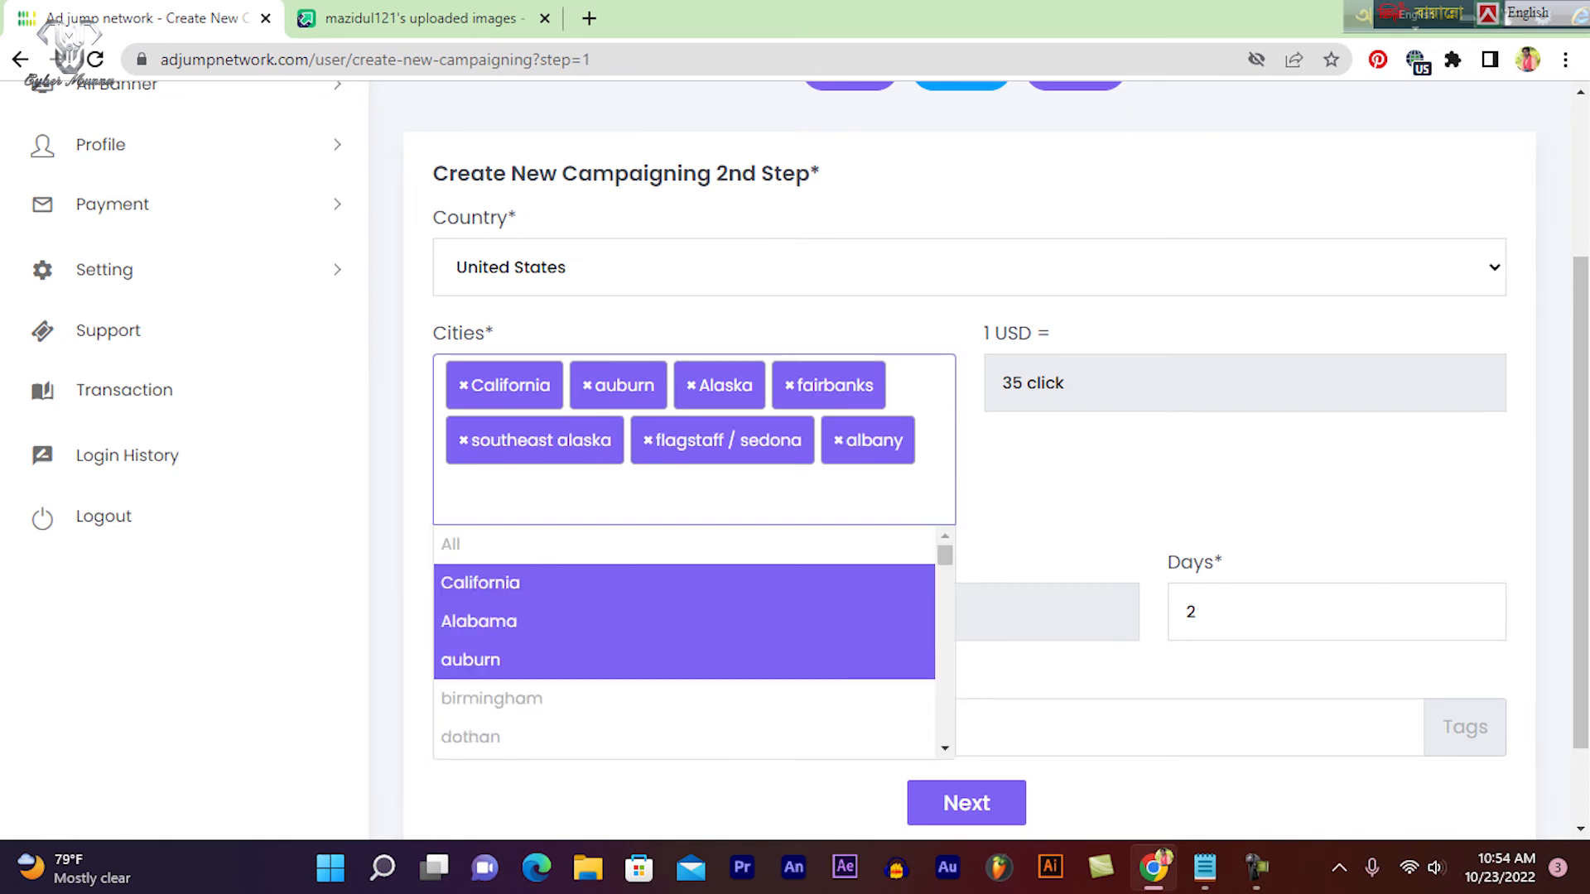
click(580, 621)
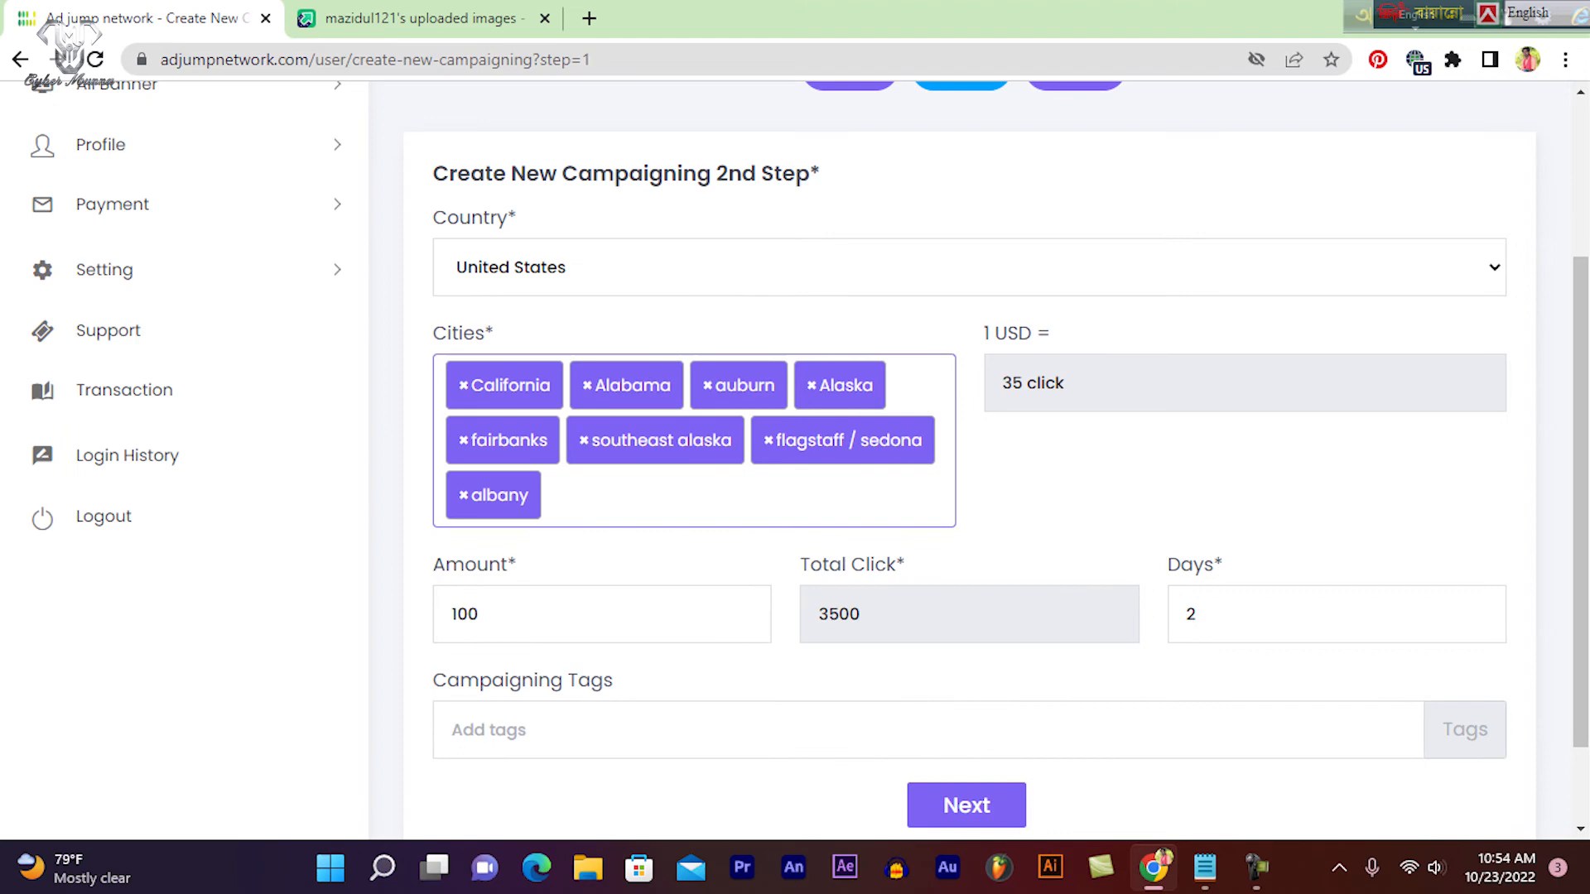
- Add prescott and dothan to the campaign's Cities
click(580, 497)
scroll(580, 656, down, 6)
click(497, 655)
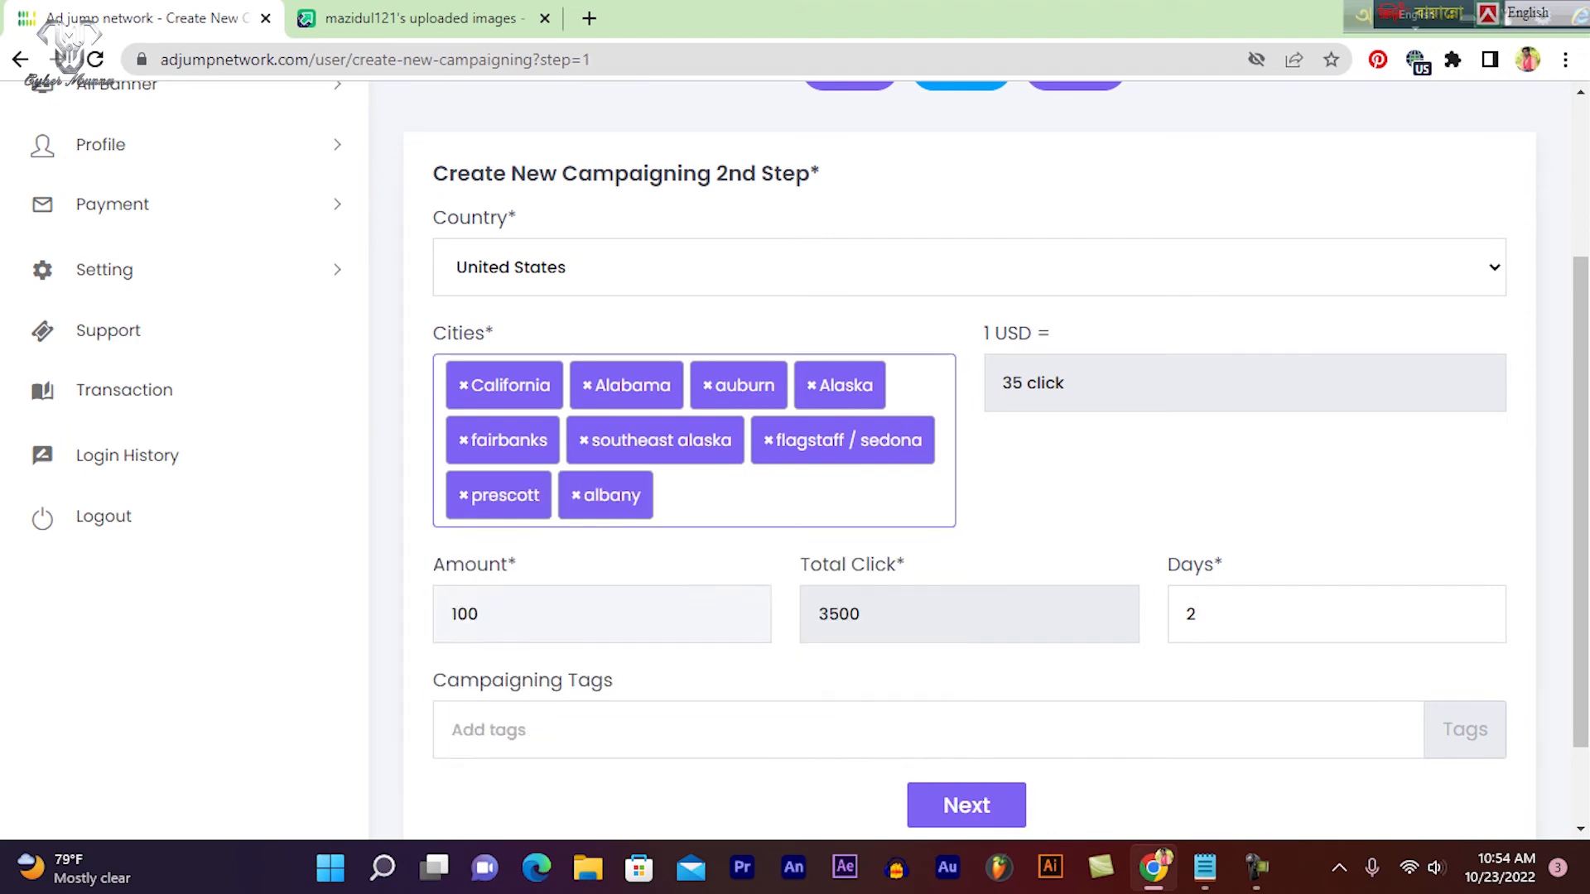
click(662, 493)
click(497, 740)
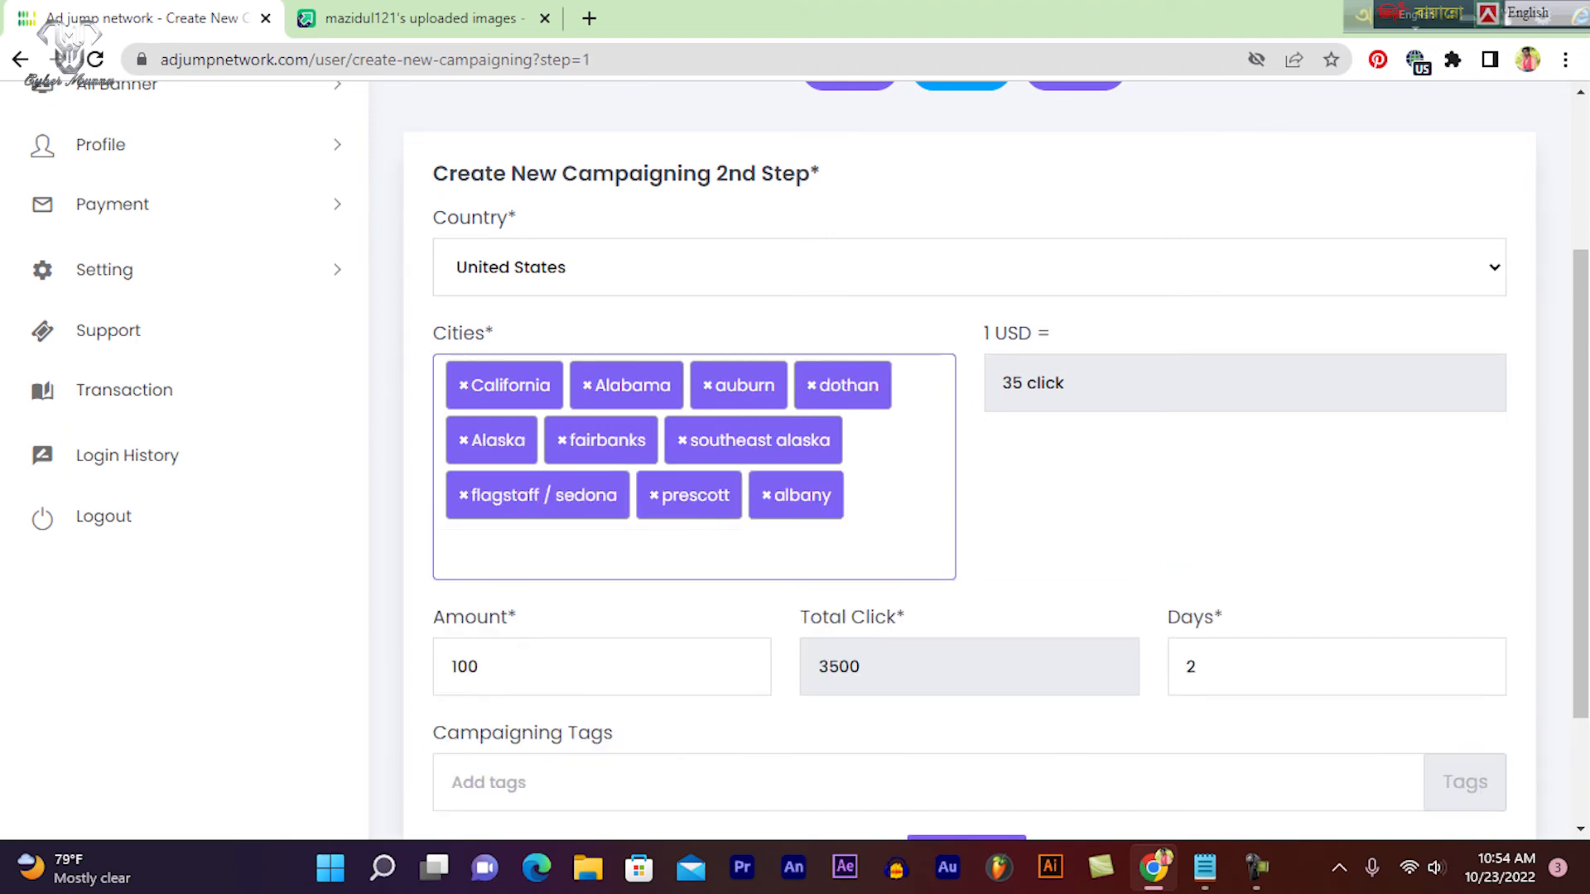
- Add sierra vista to the campaign's Cities
scroll(580, 502, down, 3)
click(579, 385)
scroll(579, 587, down, 5)
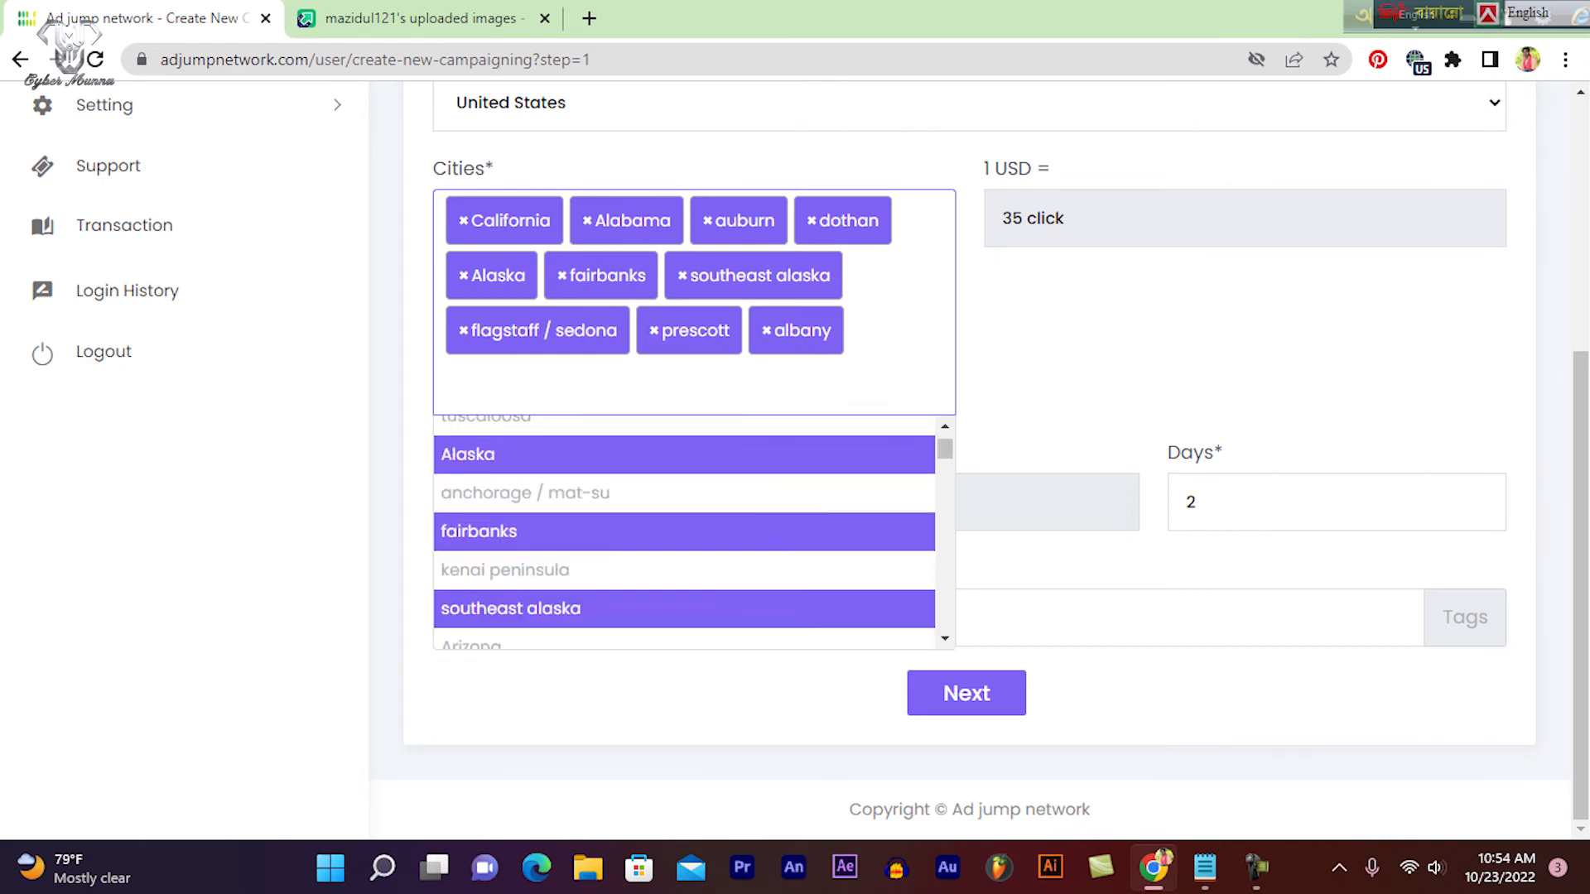
scroll(580, 580, down, 4)
click(580, 505)
- Add show low and kenai peninsula to the campaign's Cities
click(621, 385)
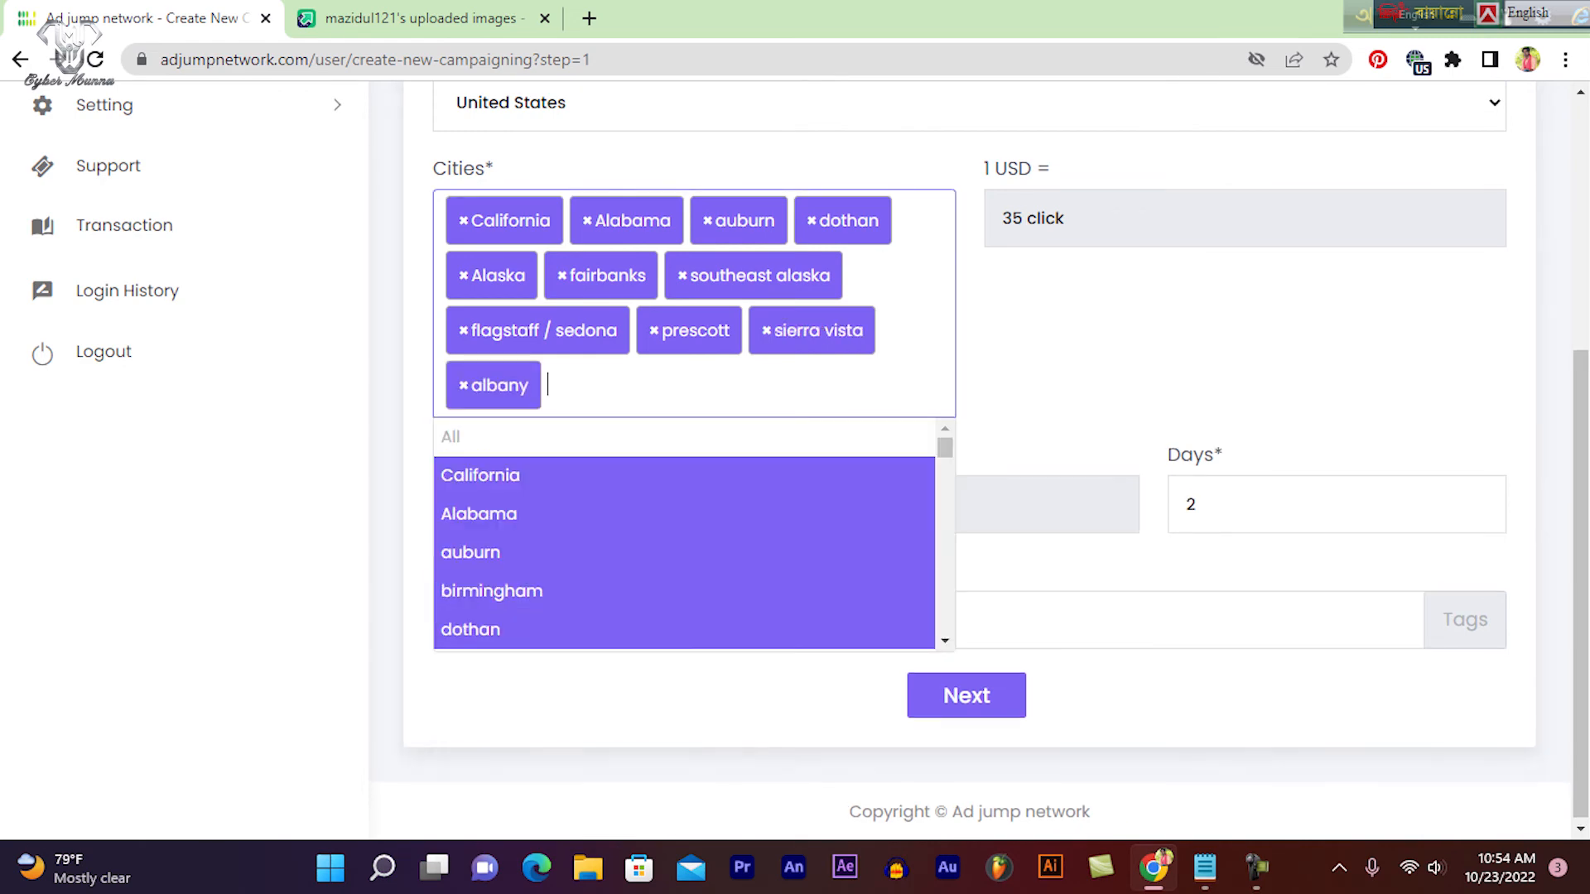
scroll(579, 587, down, 6)
click(580, 582)
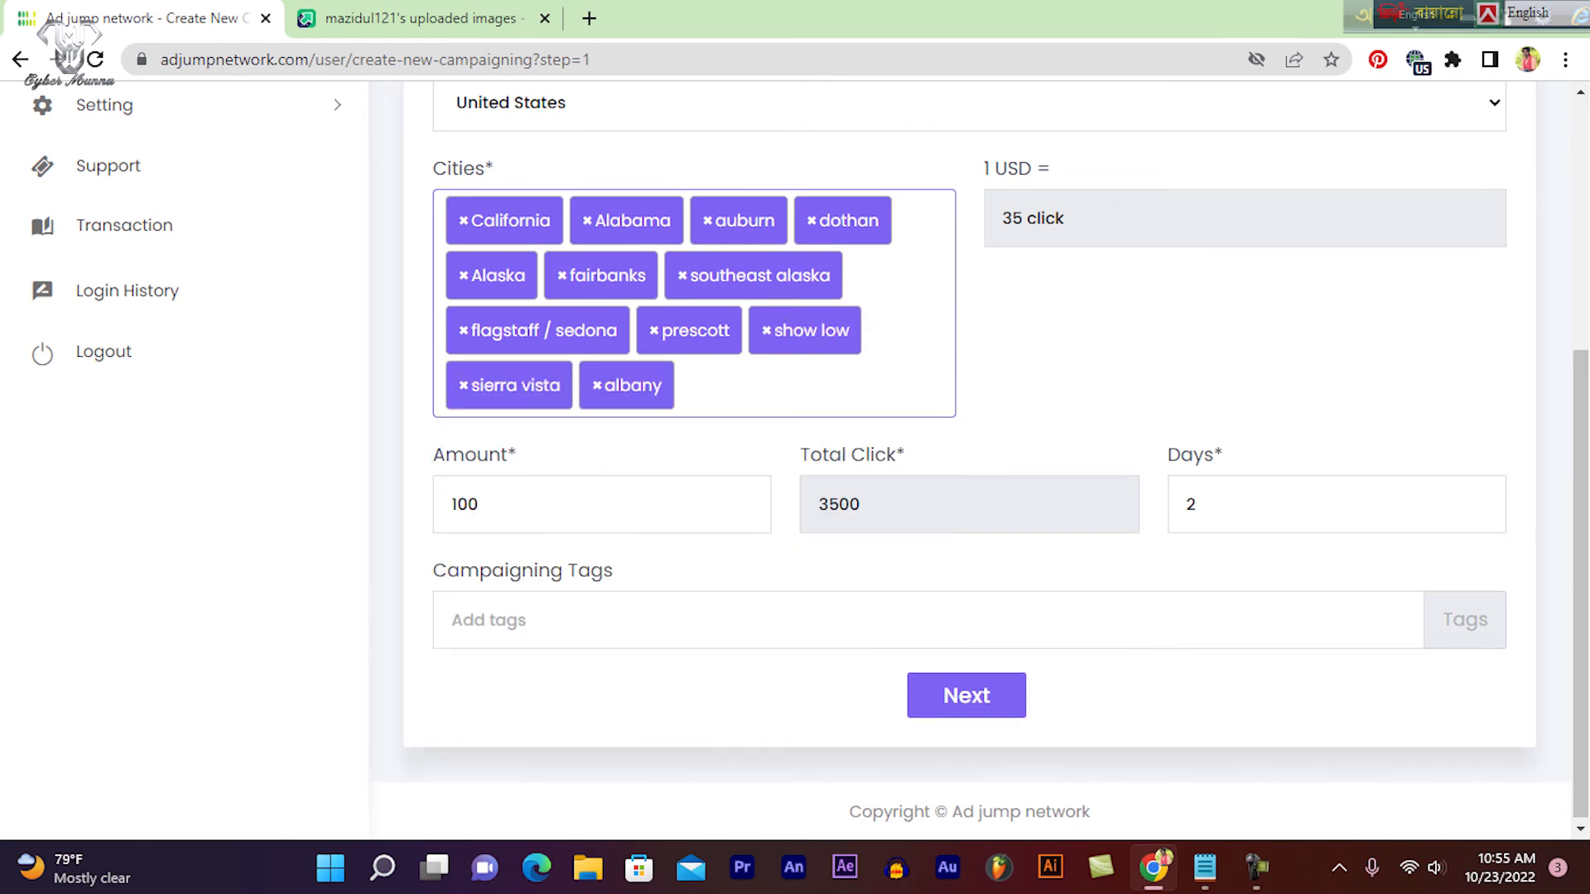
click(704, 386)
scroll(579, 588, down, 5)
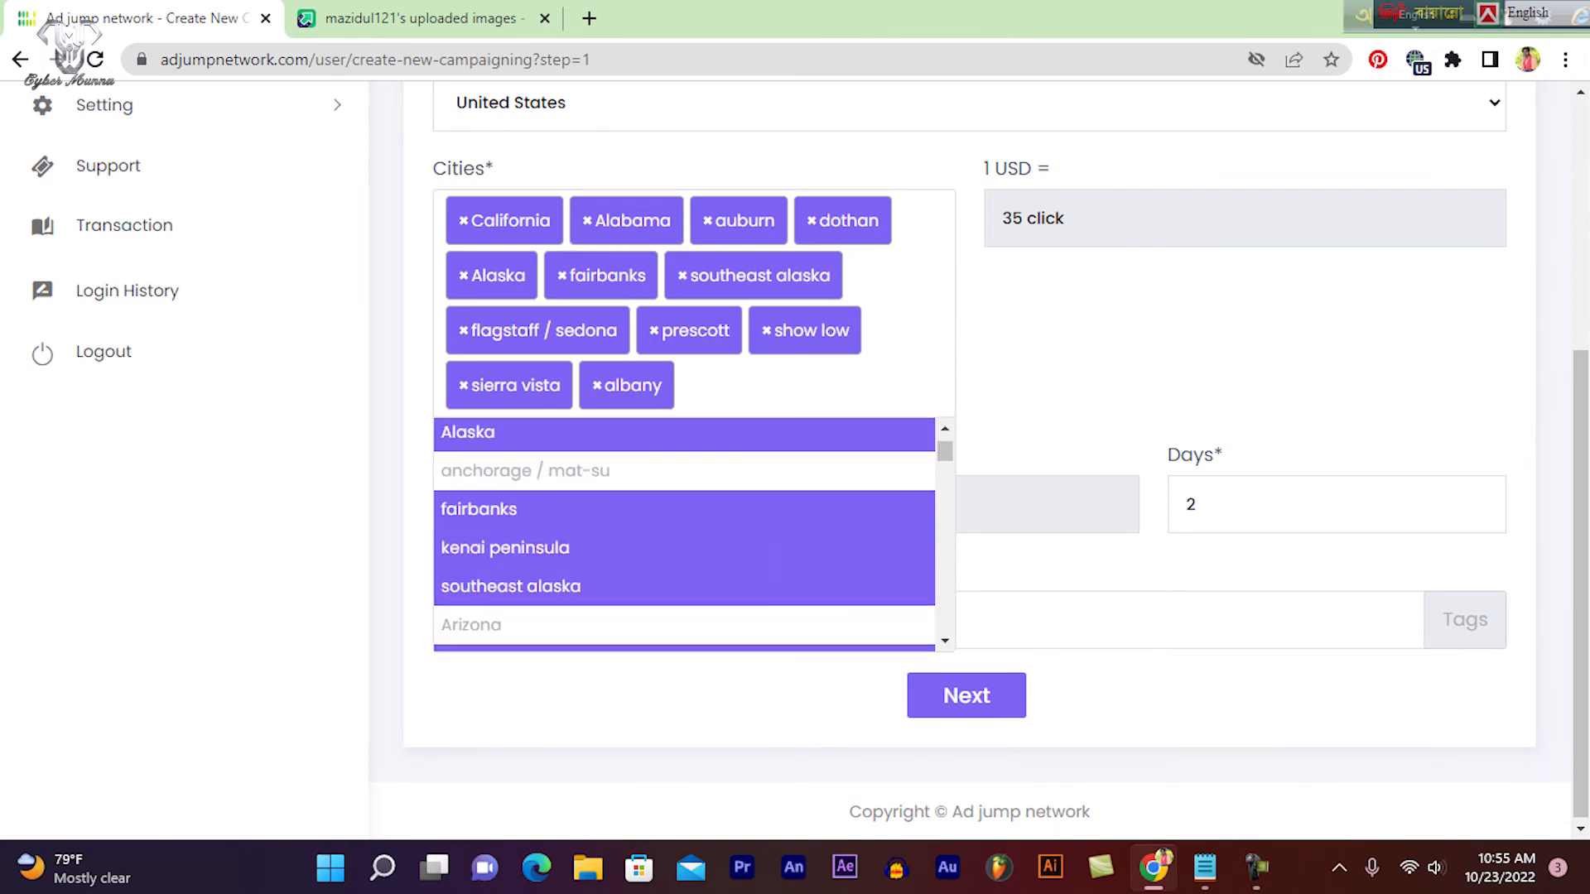
click(580, 547)
- Set the campaign's Amount to 1000 and its Days to 30
scroll(969, 456, up, 3)
scroll(969, 455, down, 4)
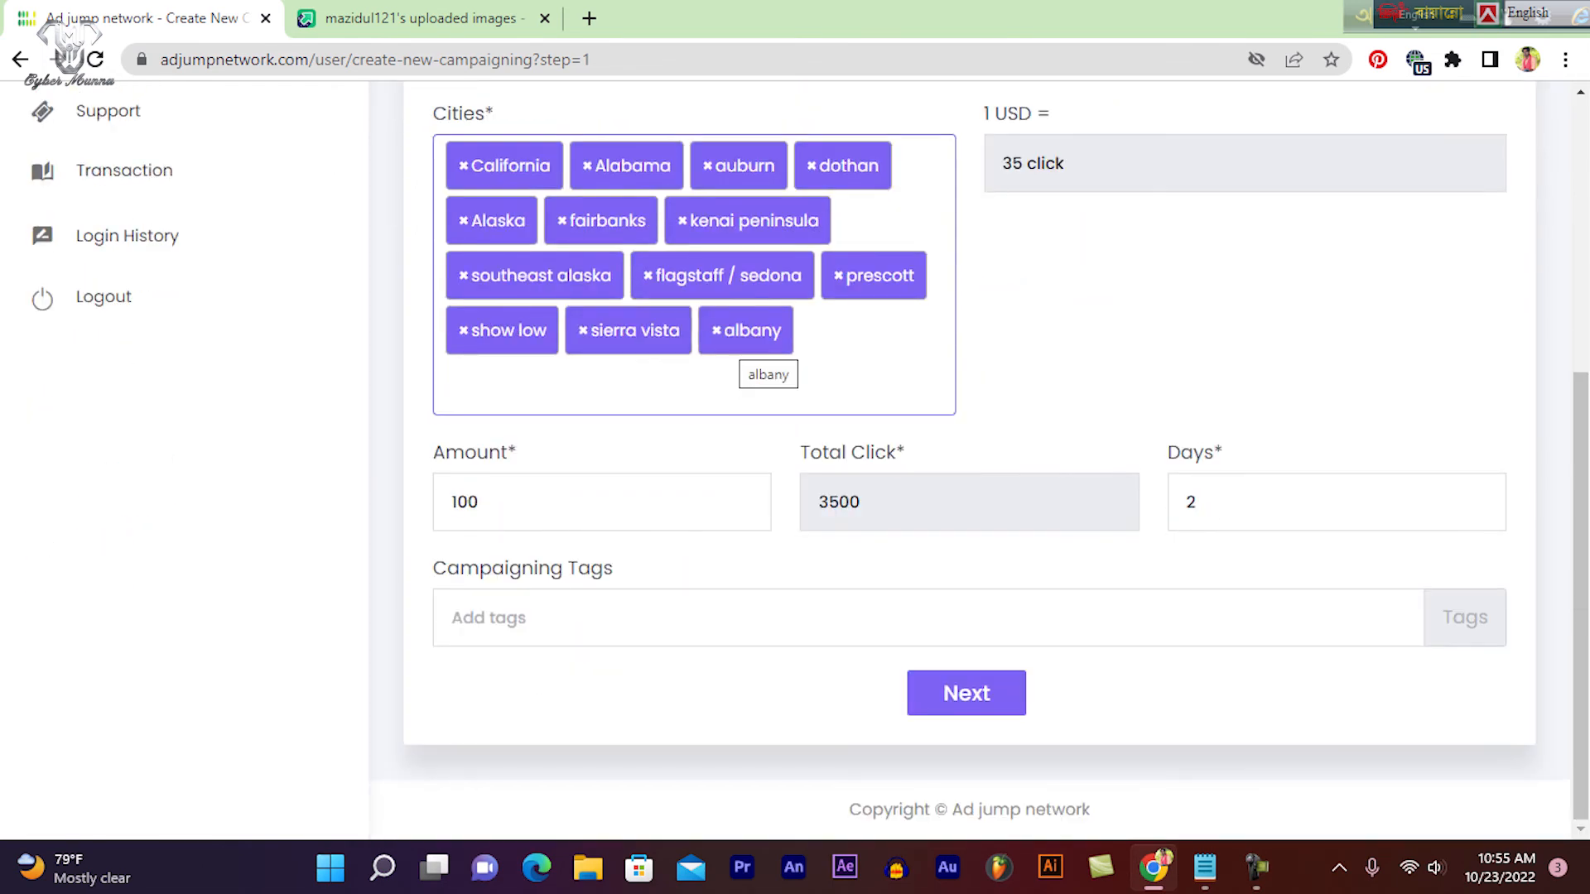
drag(500, 502, 447, 503)
click(590, 569)
click(1243, 503)
drag(1206, 503, 1181, 503)
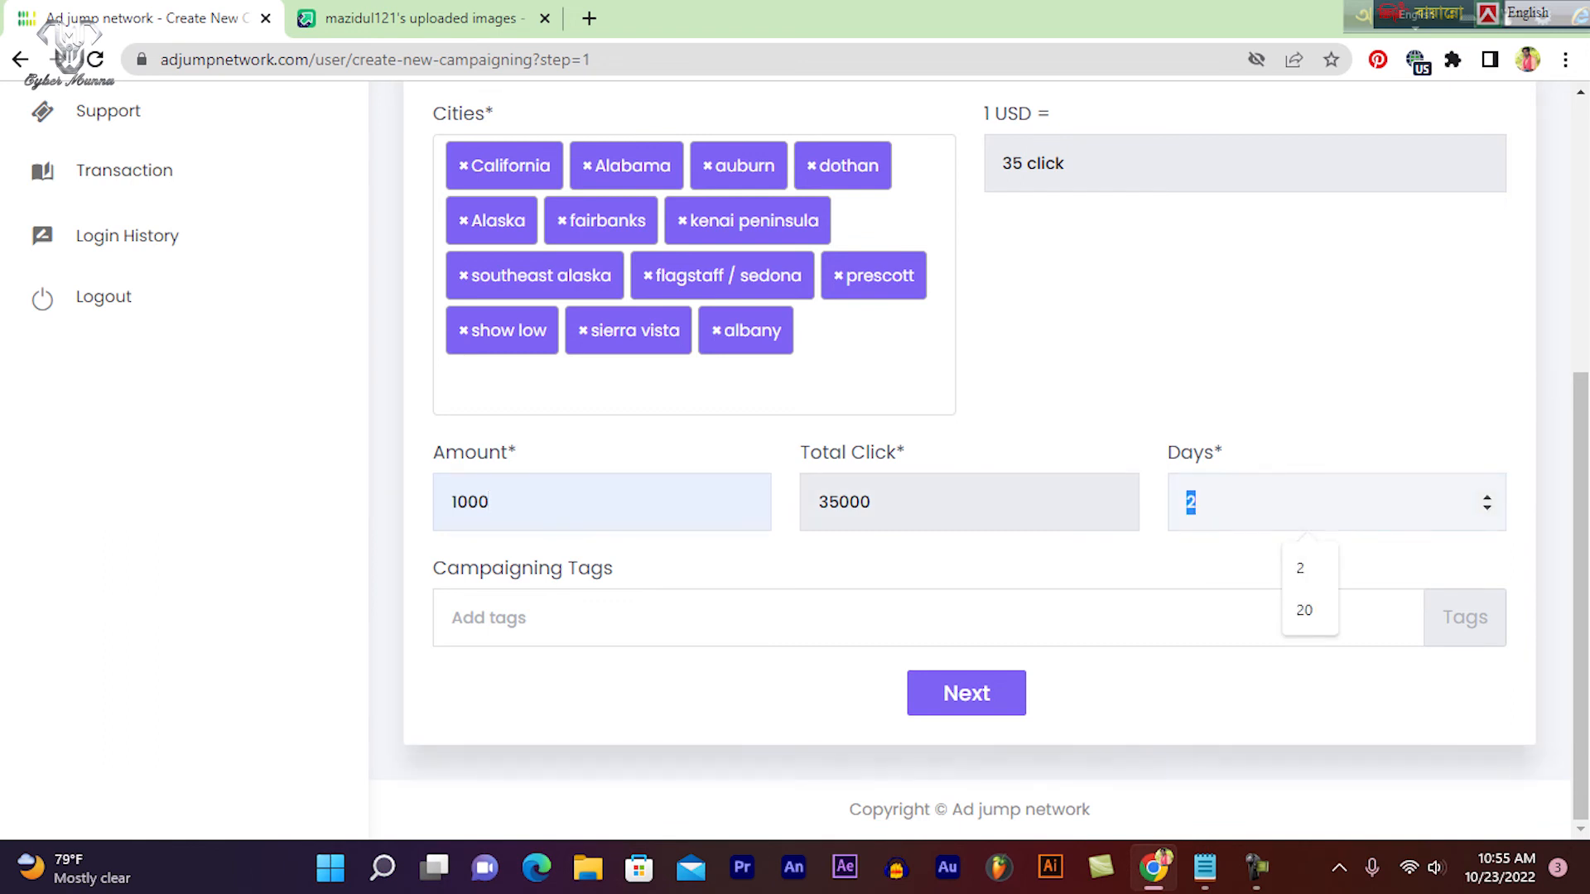
text(30)
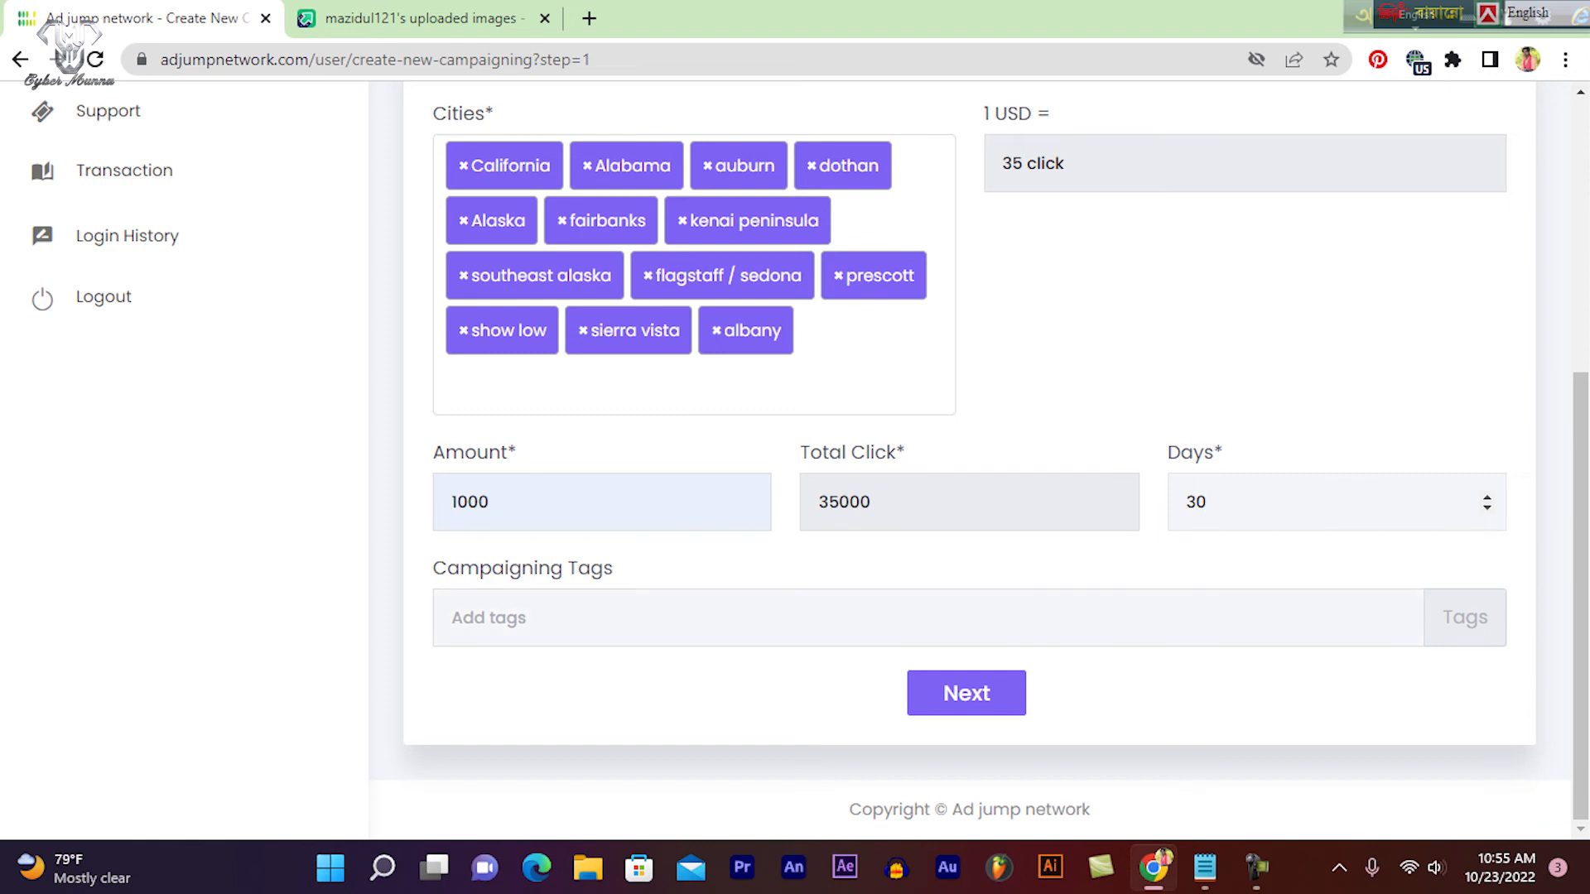
- Copy the KFC keyword list starting with "kfc near me" from the Notepad document and paste it into Campaigning Tags
click(993, 617)
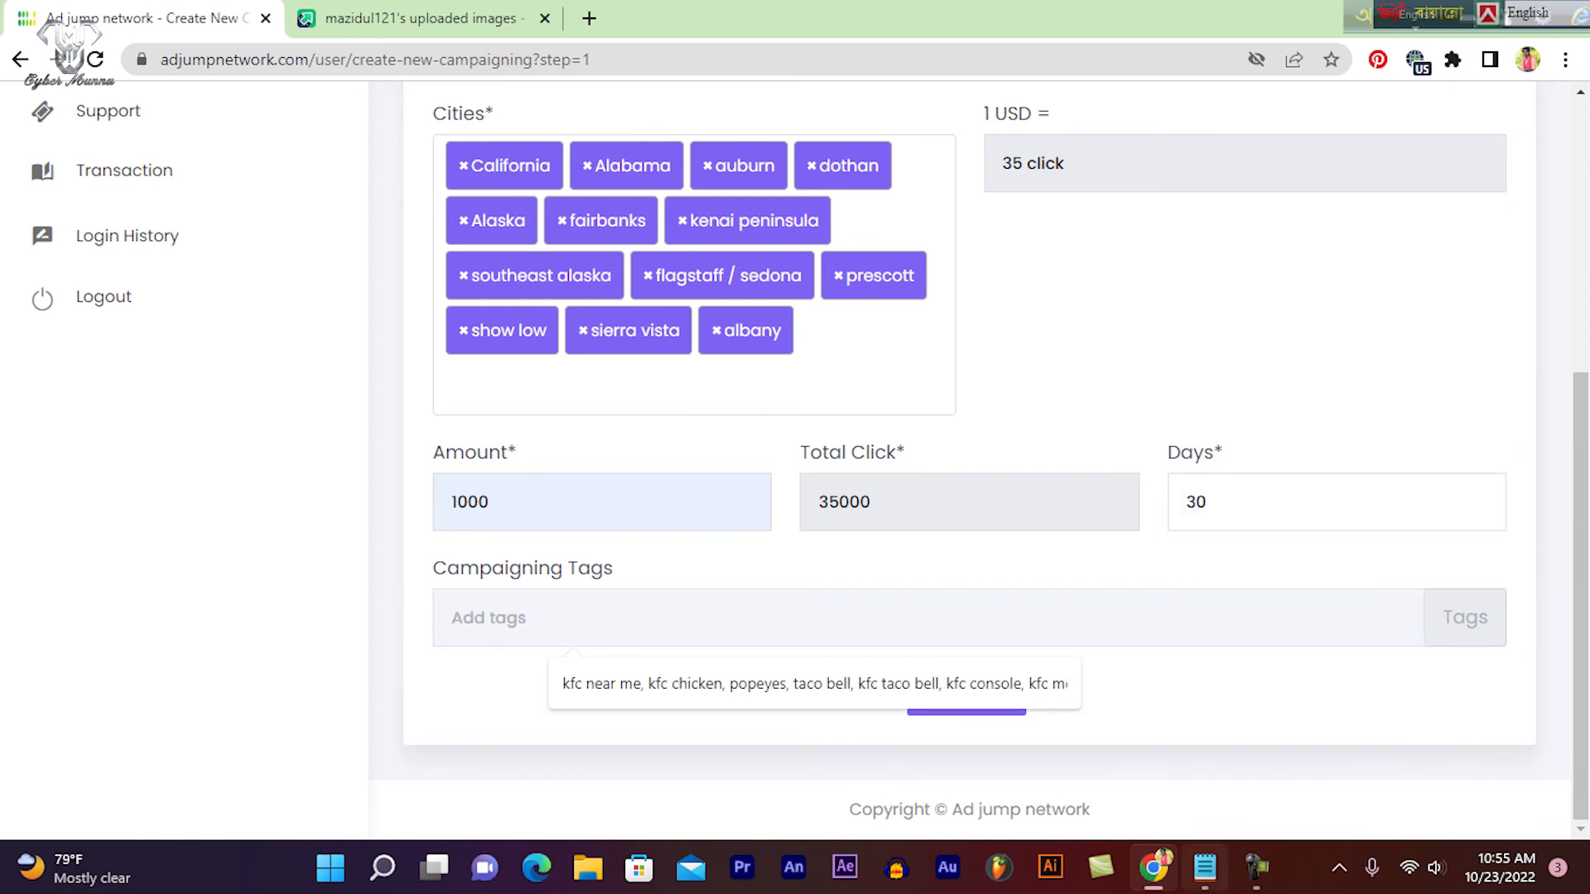
click(1205, 867)
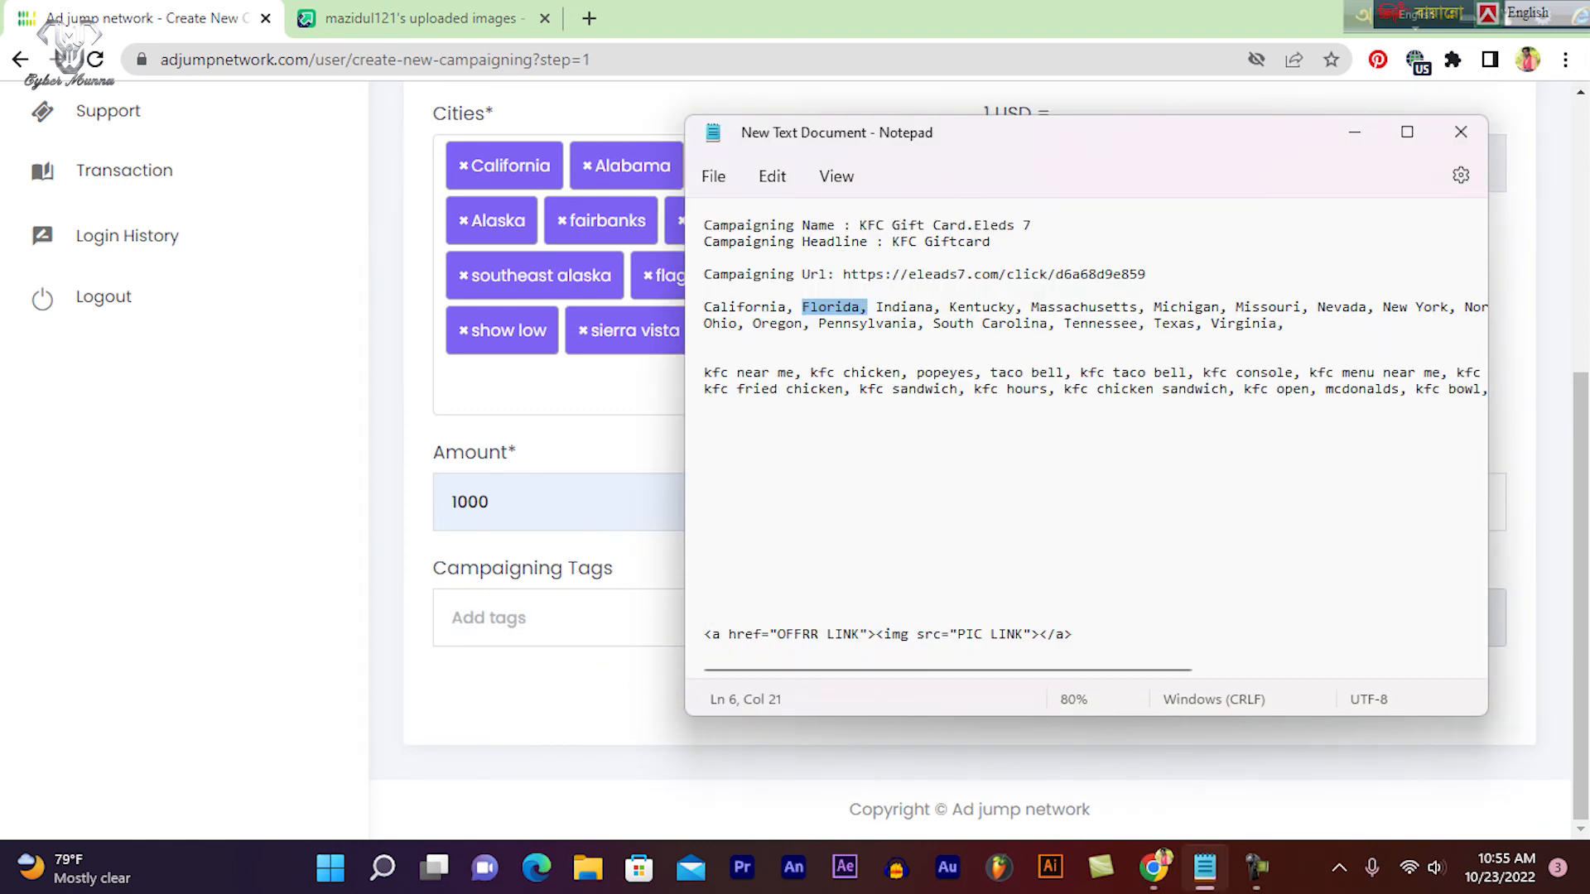
mouse_move(993, 669)
mouse_down()
mouse_move(1255, 669)
mouse_move(993, 669)
mouse_up()
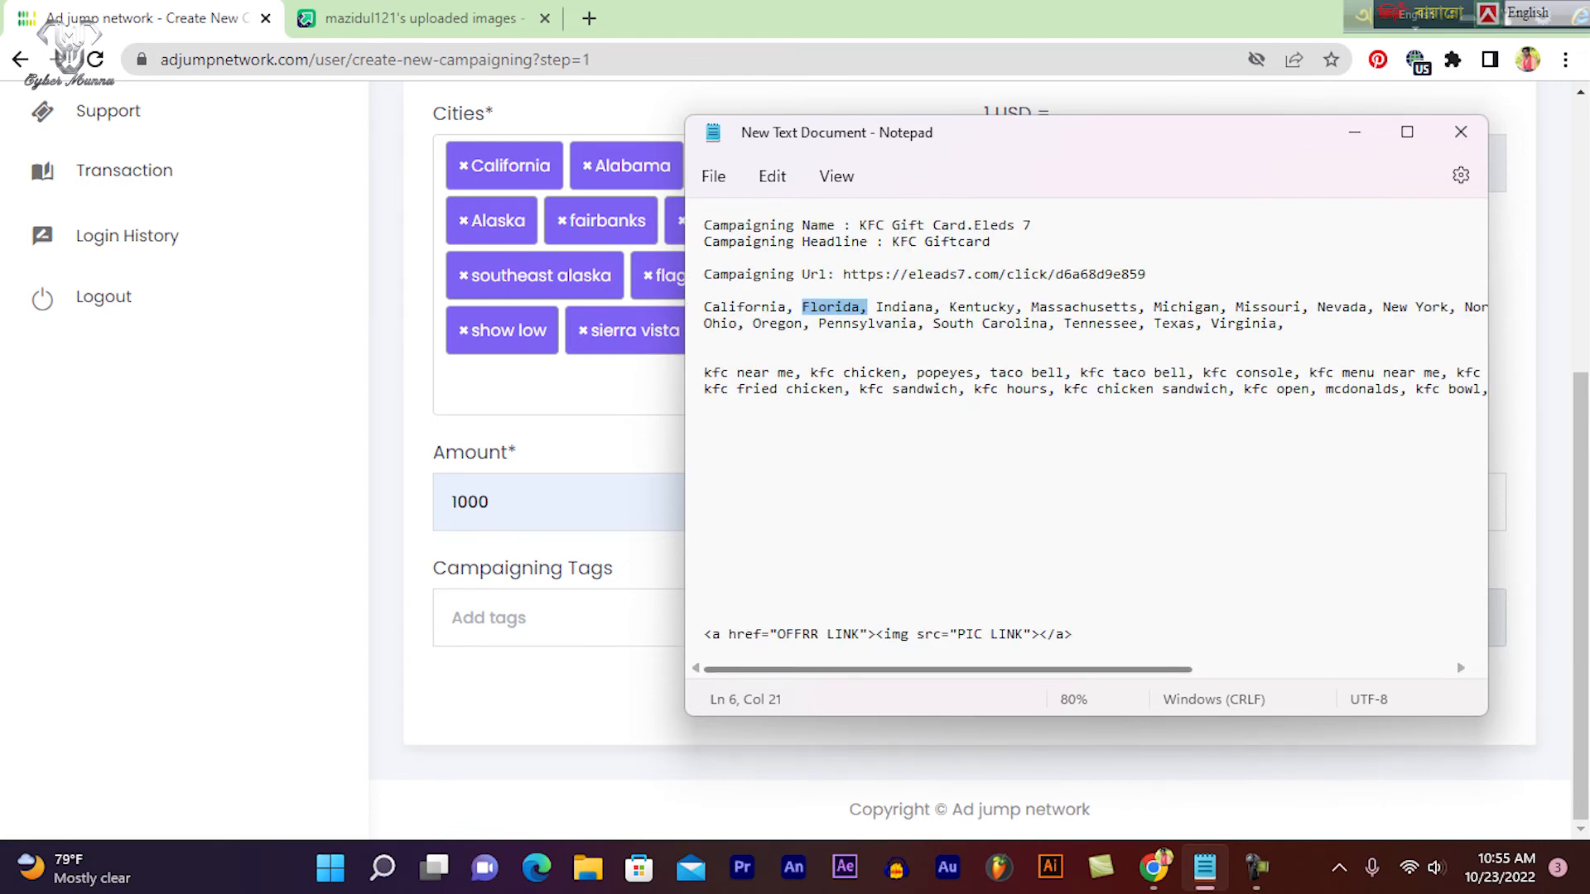
drag(703, 372, 704, 438)
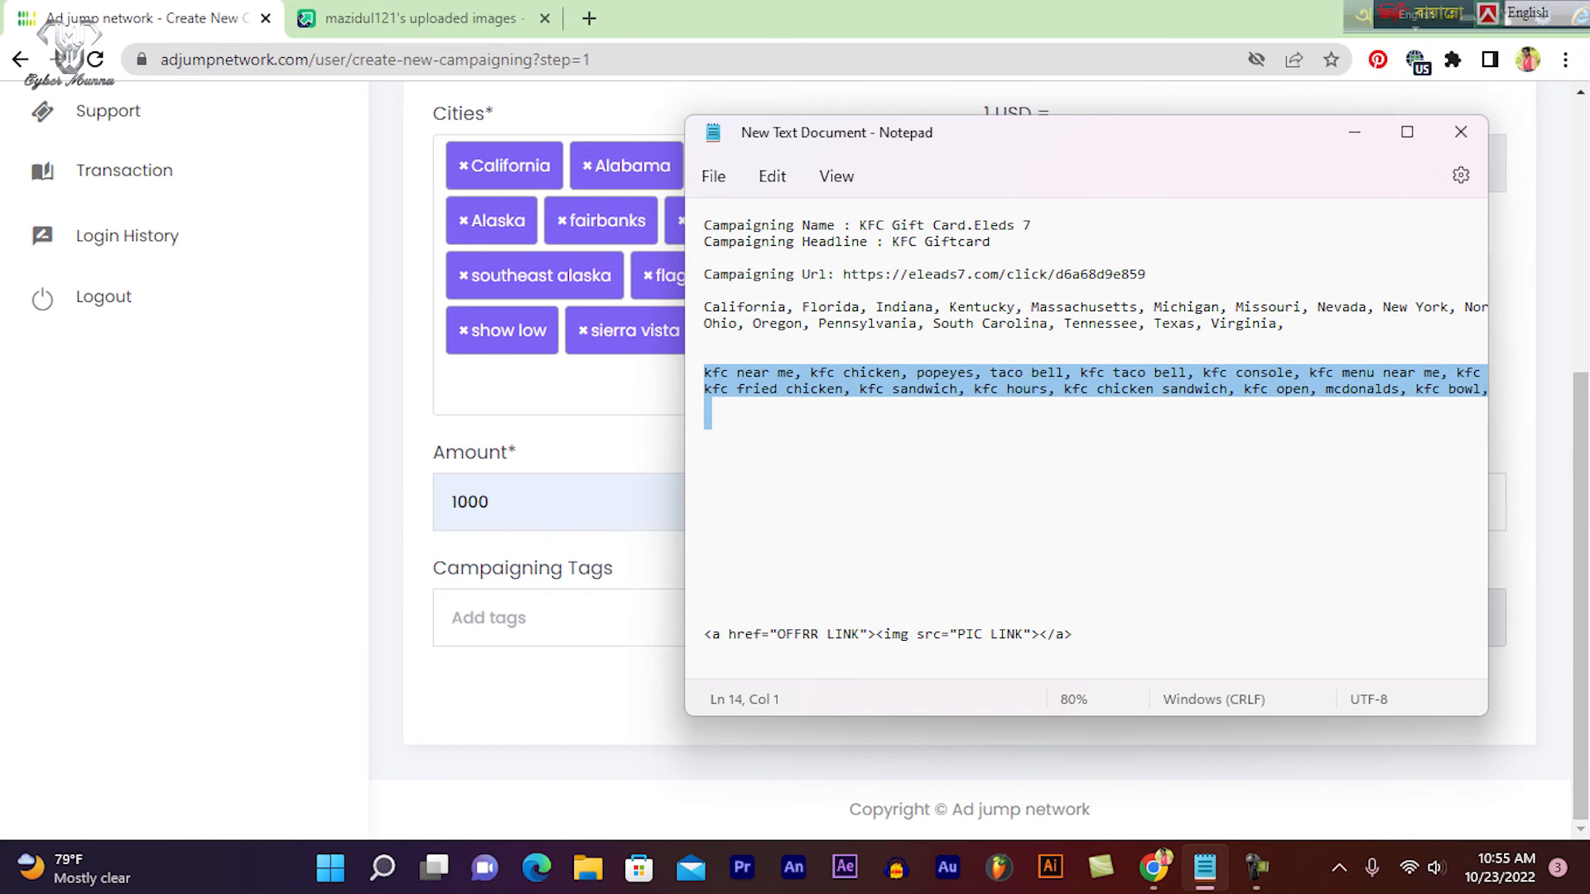
right_click(1013, 388)
click(1074, 123)
click(1353, 132)
click(878, 618)
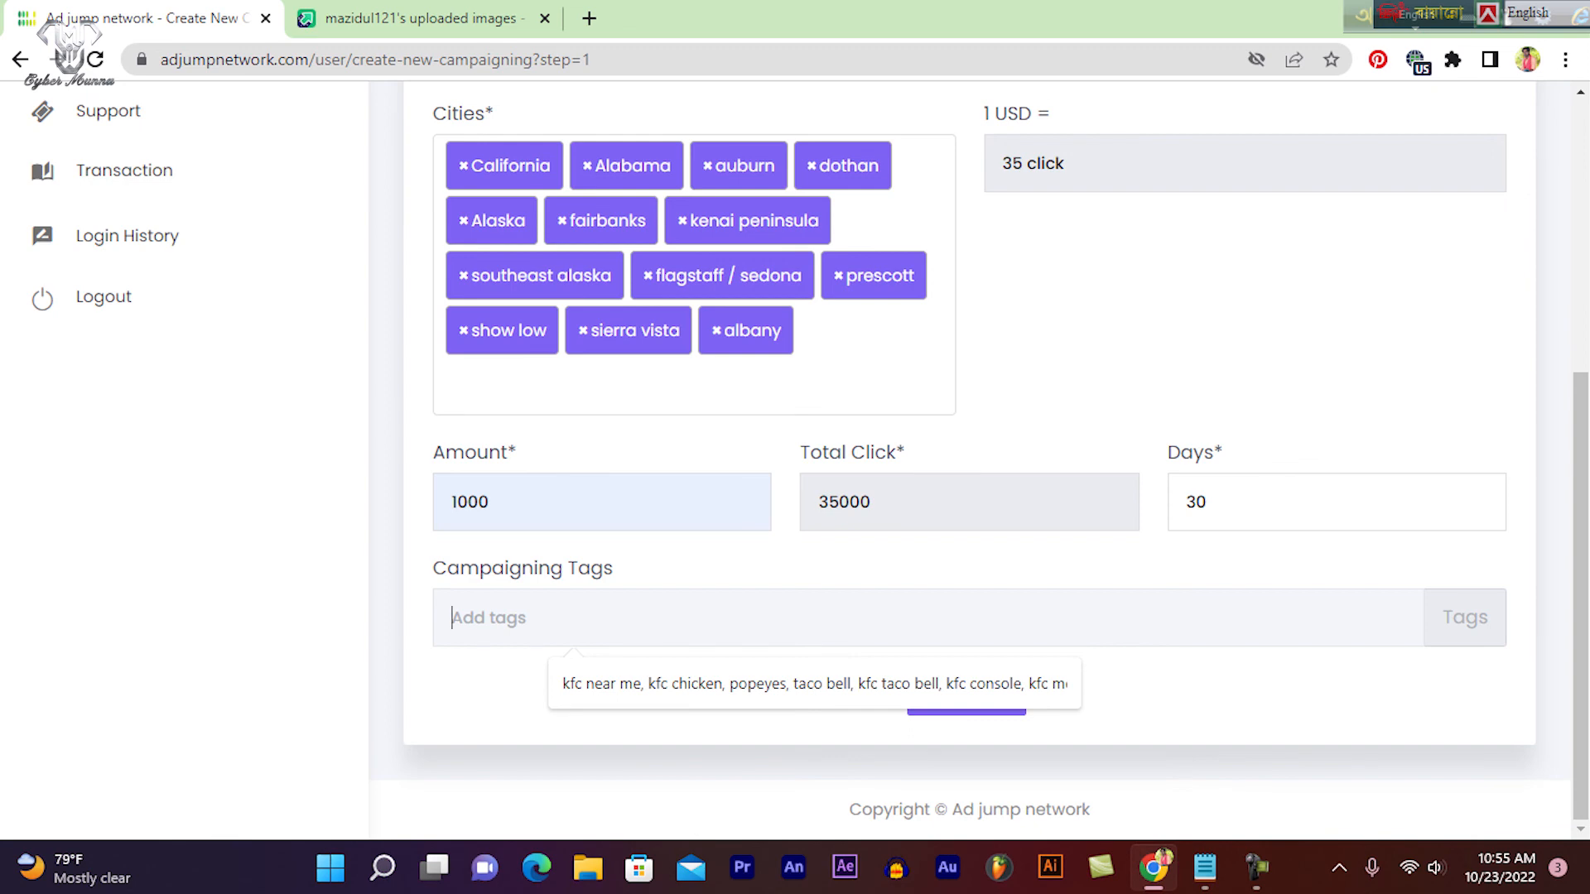
key(ctrl+v)
- Review the second step of the campaign form and submit it
scroll(967, 530, up, 5)
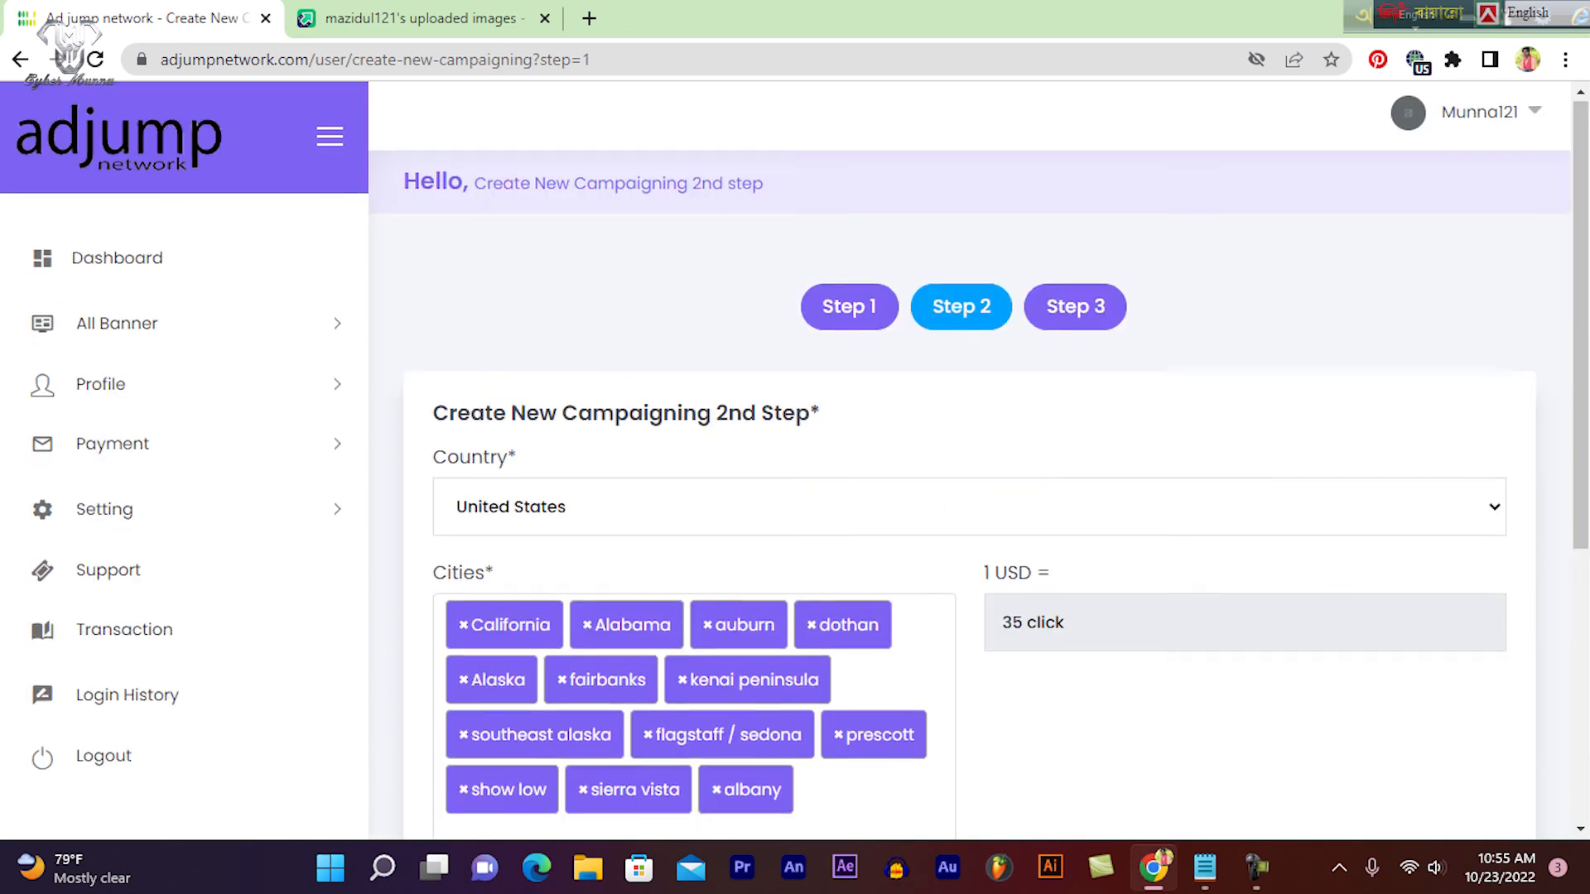
scroll(967, 530, down, 5)
click(967, 694)
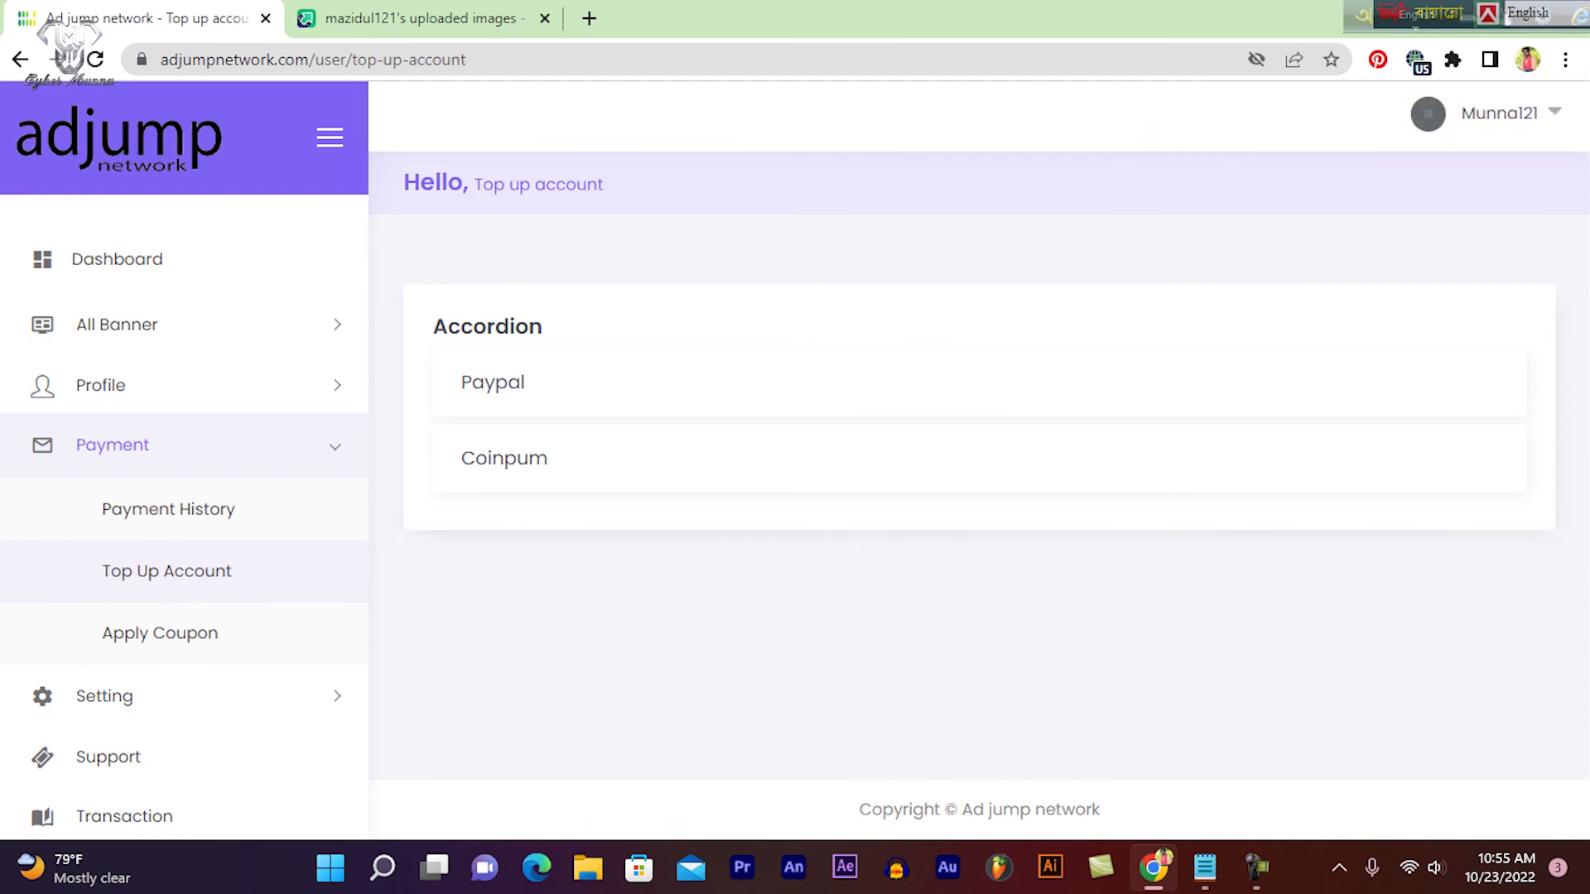
- Open the Coinpum top-up option and examine its limit, charge and payment fields, also checking the Paypal option
click(504, 459)
scroll(795, 464, down, 3)
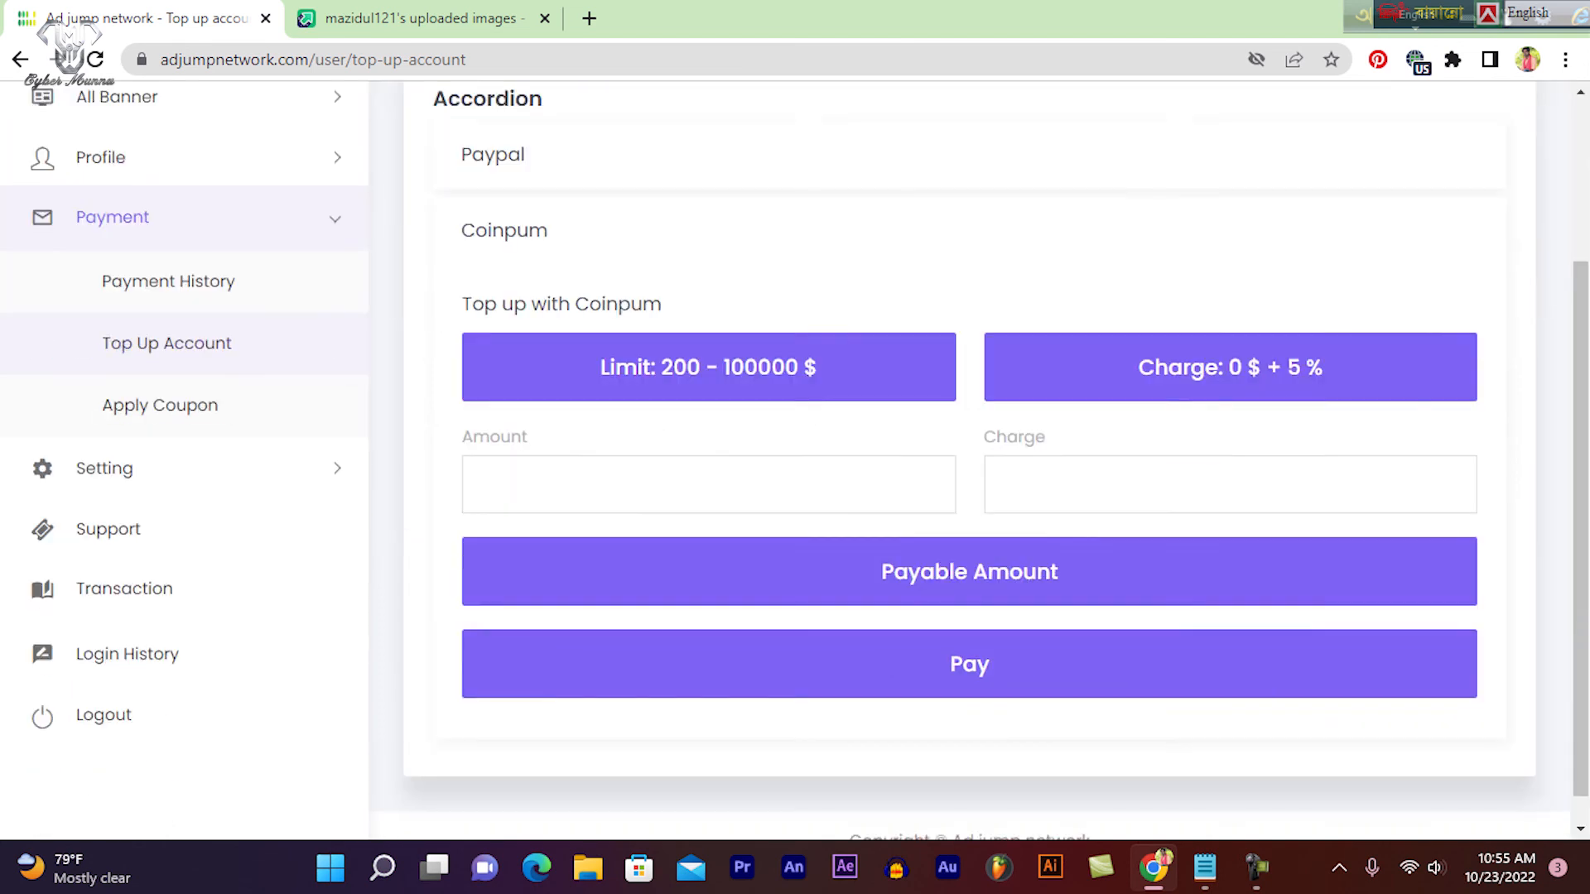
scroll(794, 463, up, 3)
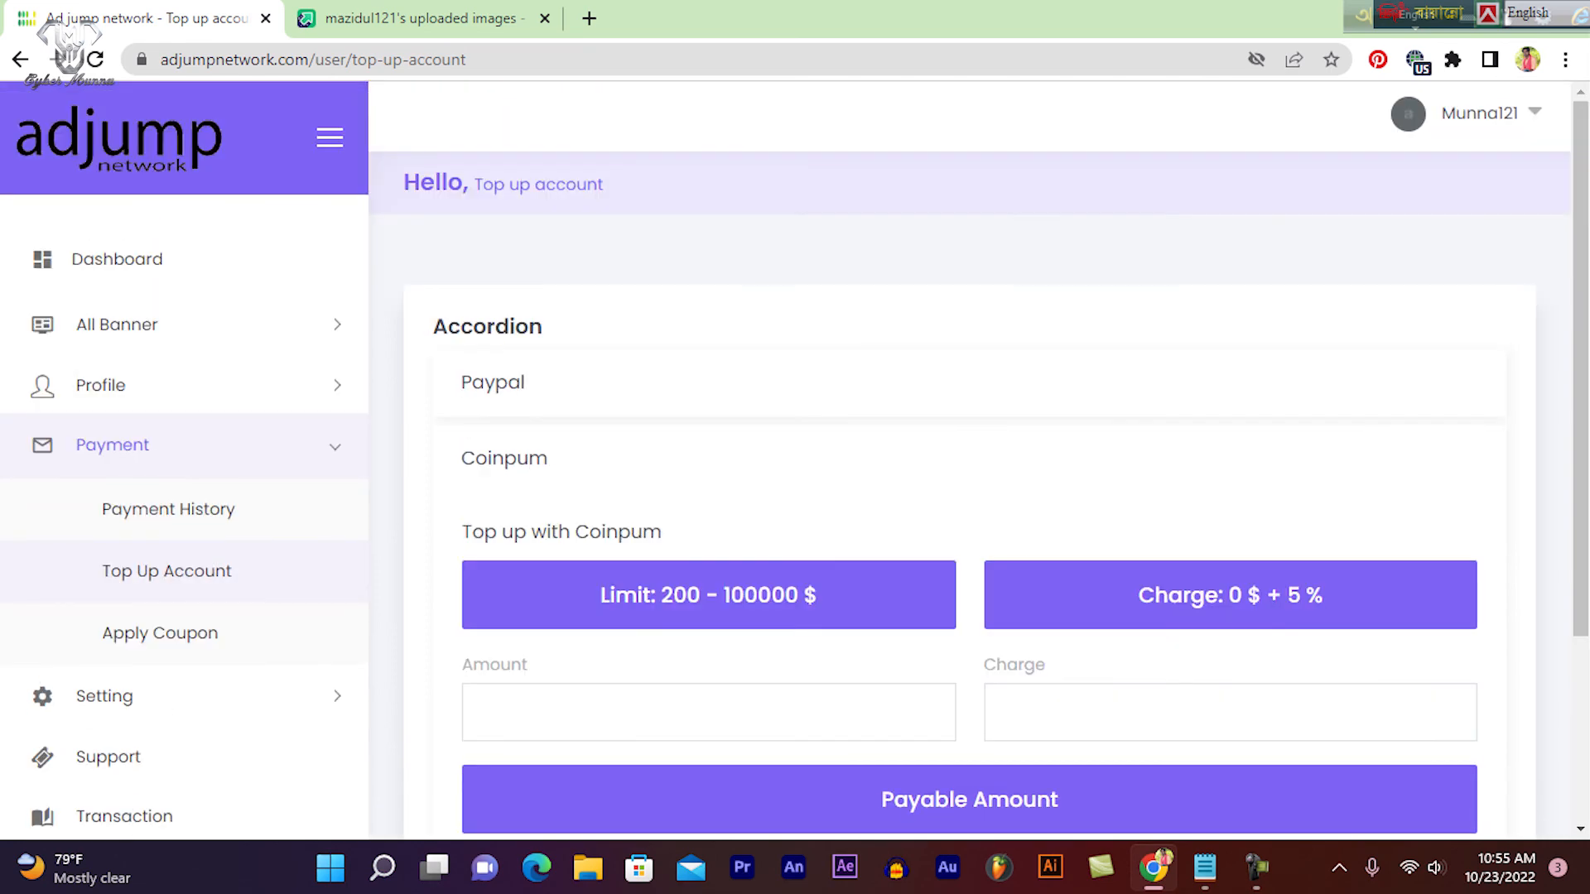
click(493, 383)
click(493, 382)
scroll(795, 463, down, 3)
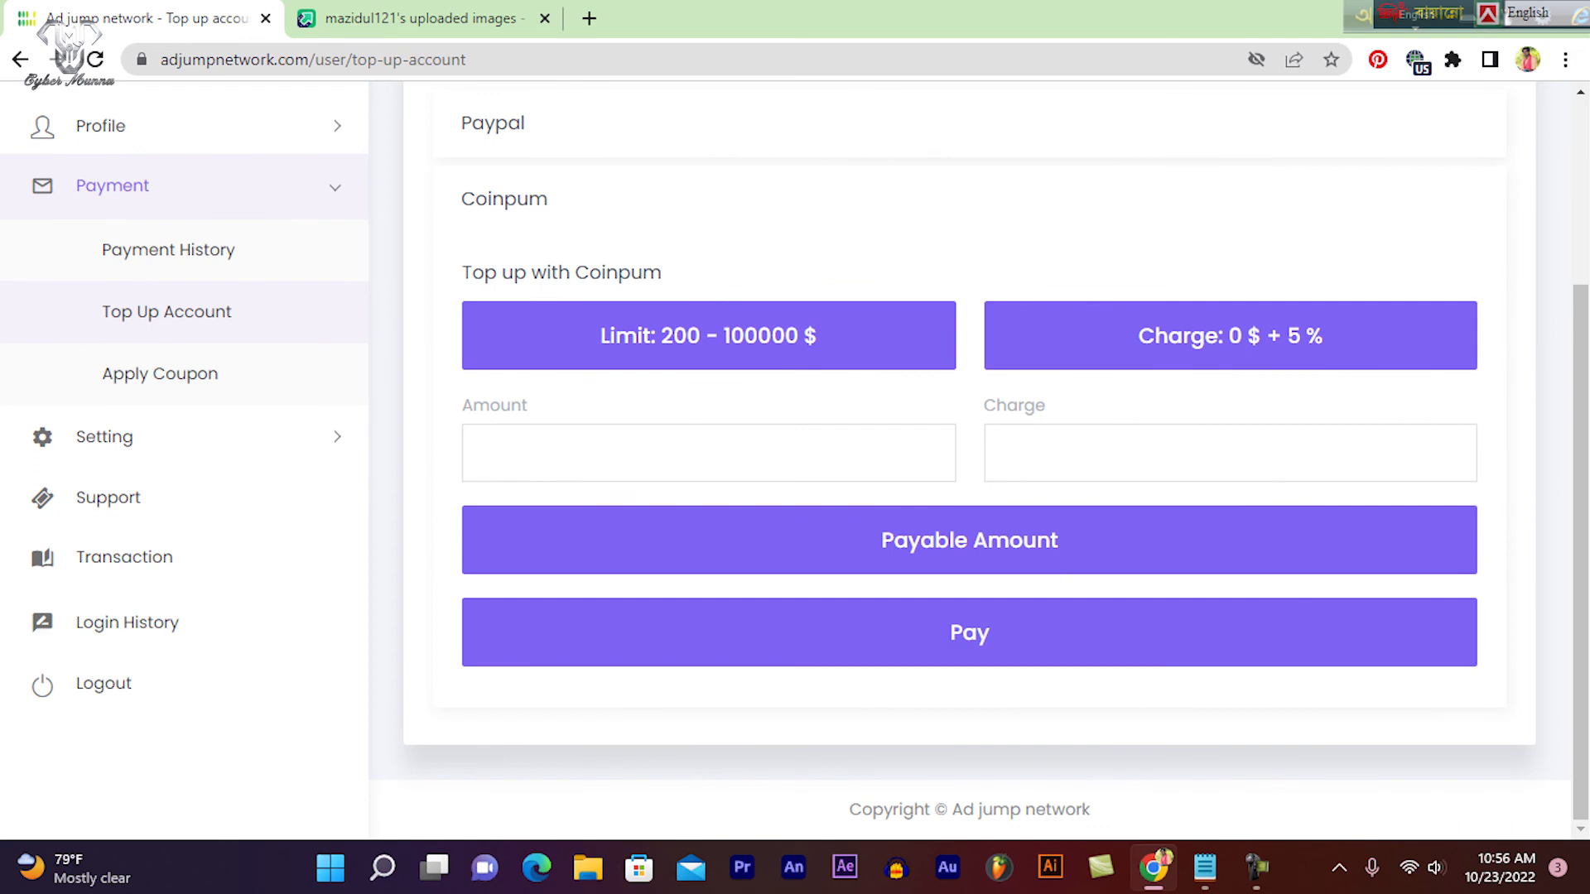
scroll(795, 464, up, 3)
scroll(795, 463, down, 2)
scroll(795, 464, up, 2)
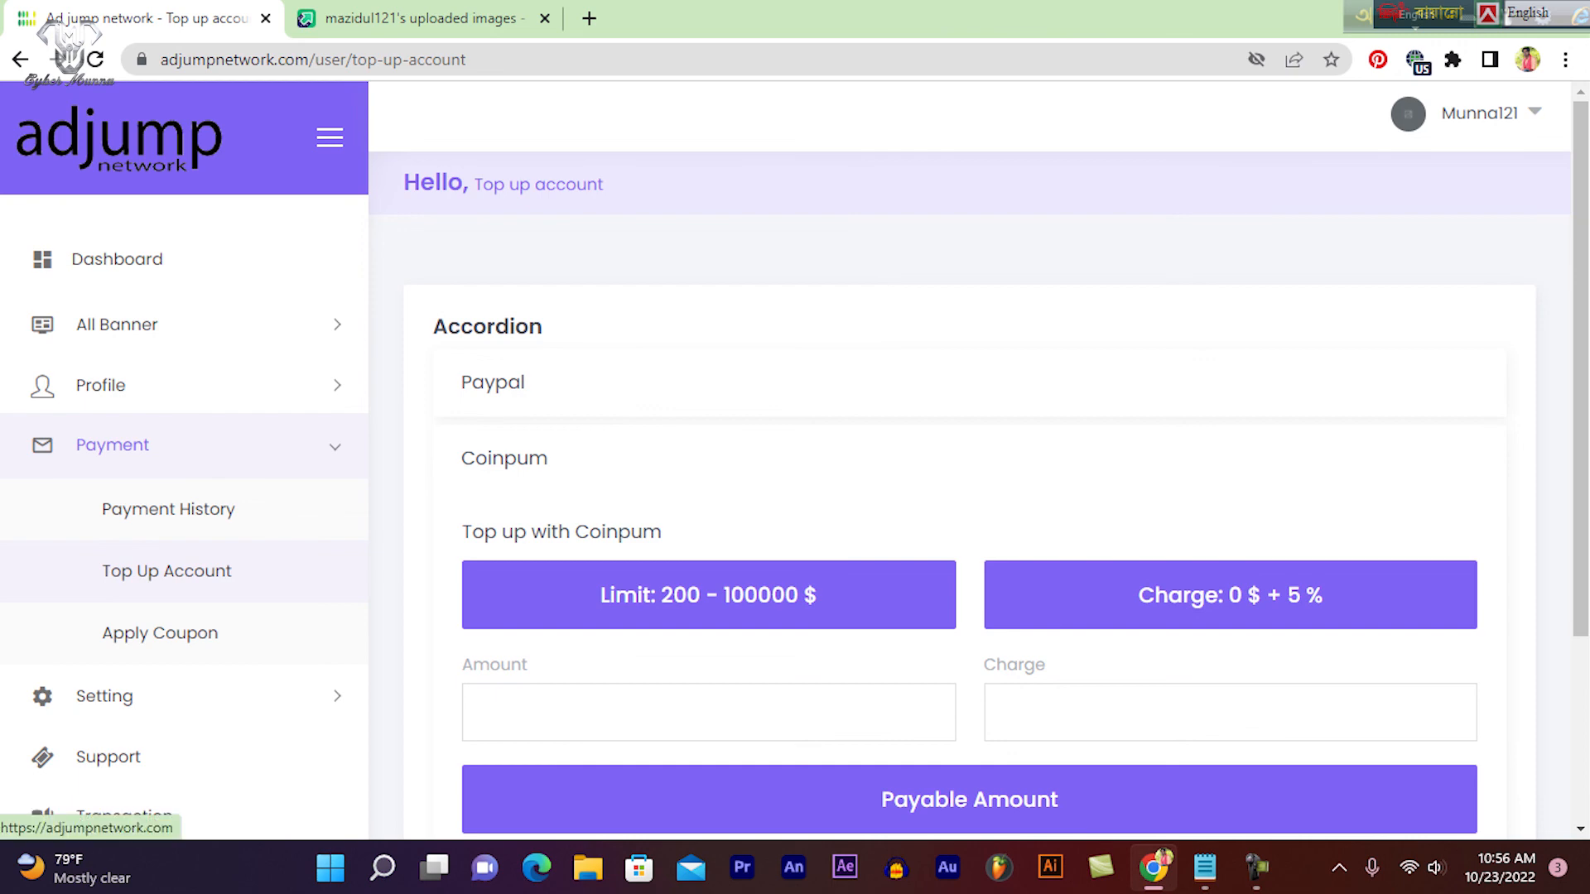
scroll(795, 464, down, 3)
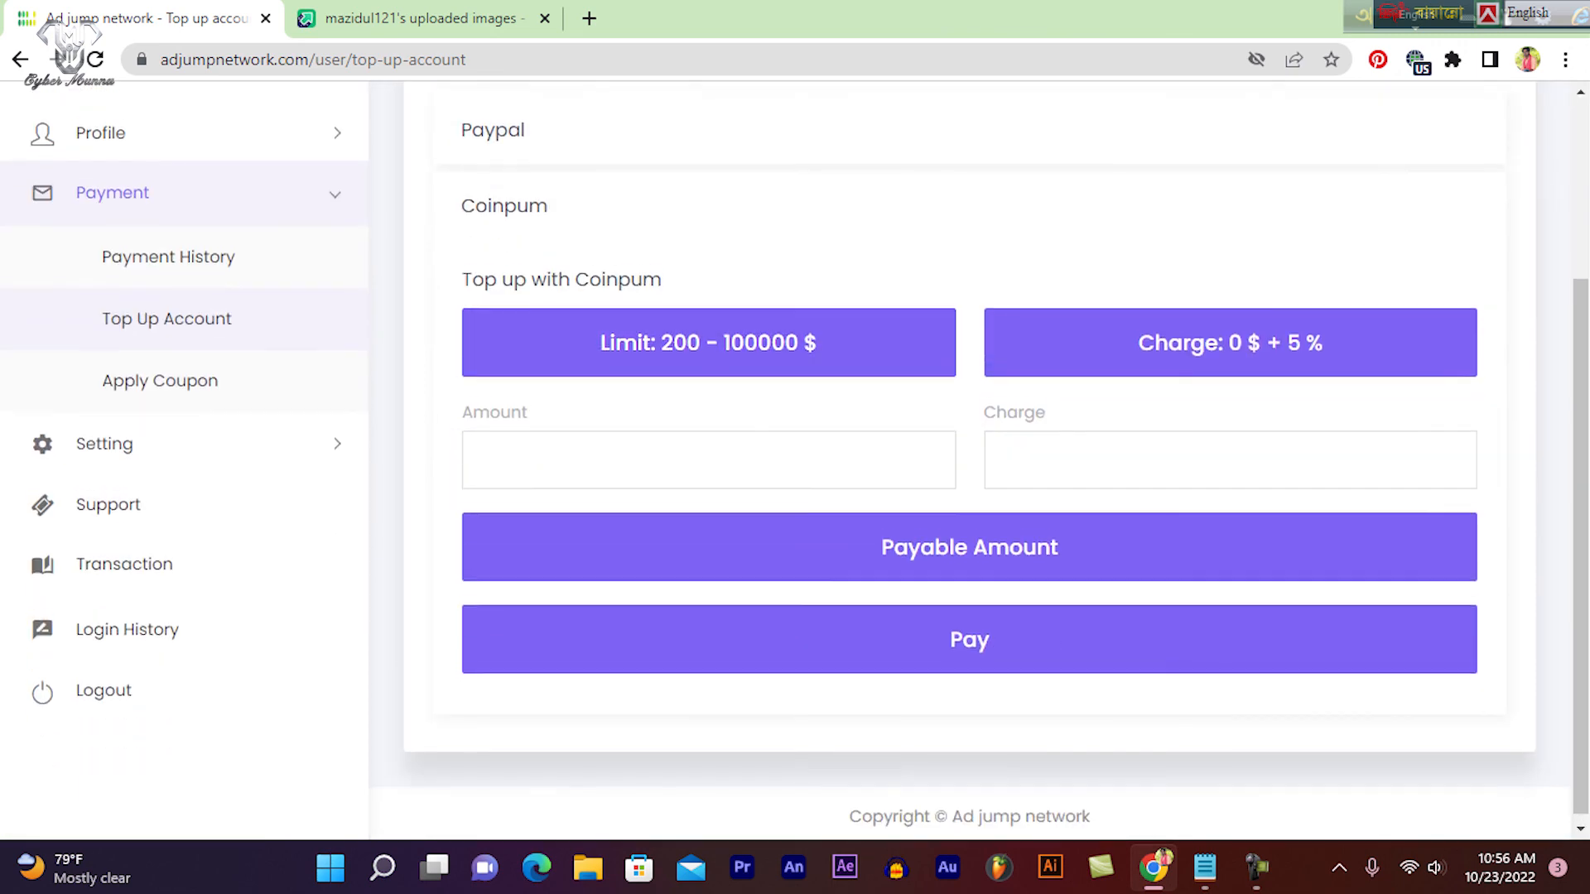
scroll(794, 463, up, 3)
- Go back to the first step of the campaign form and review its name, headline, ad codes, text and URL
click(20, 58)
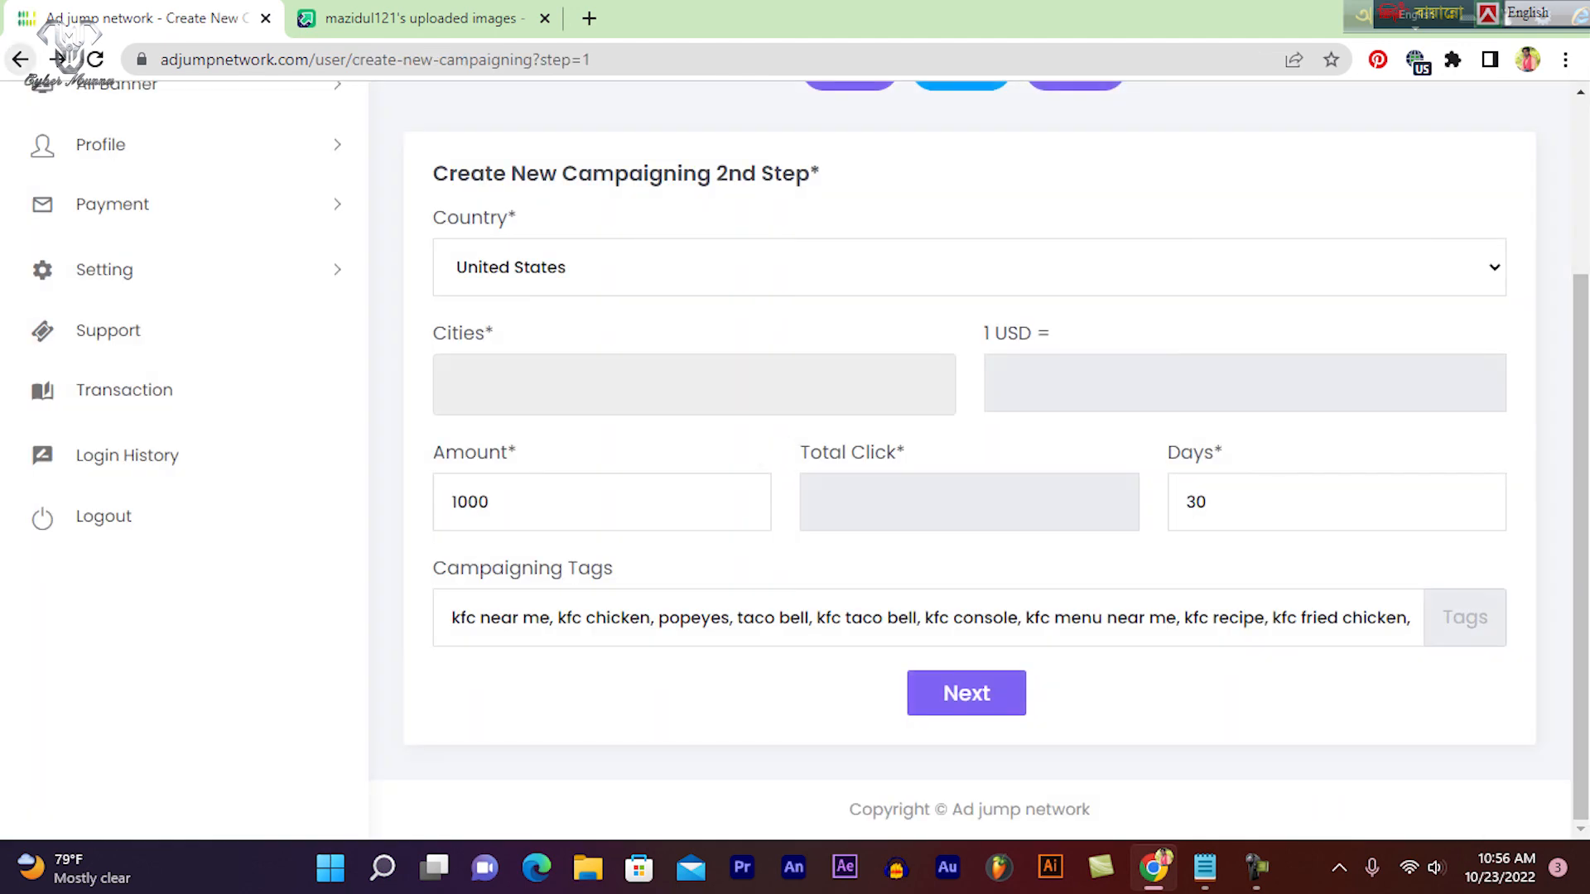
scroll(1160, 382, up, 3)
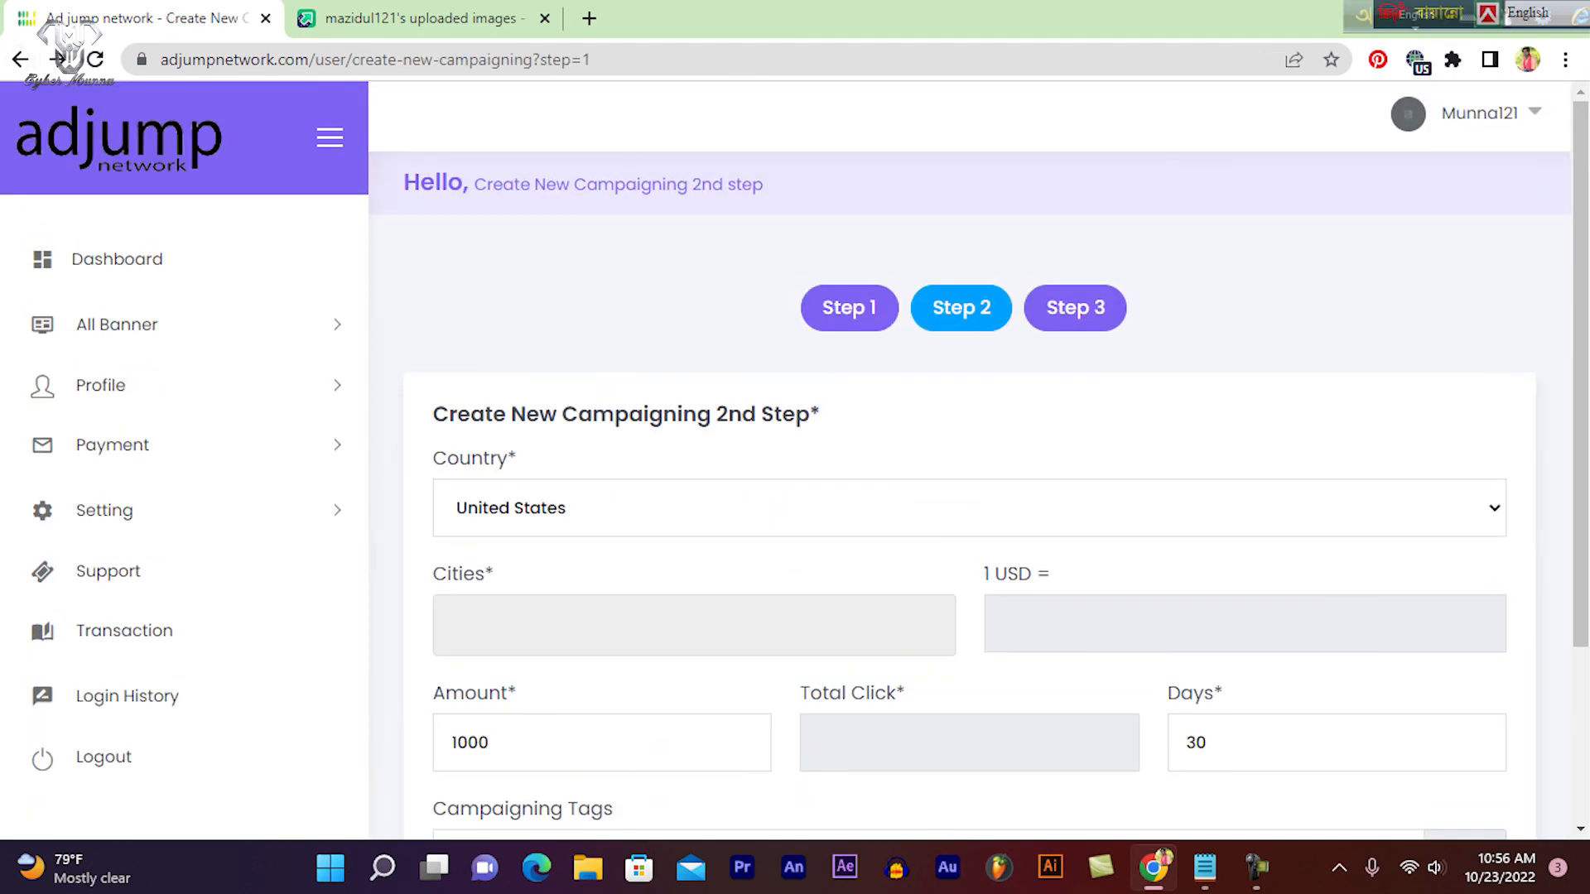
click(20, 59)
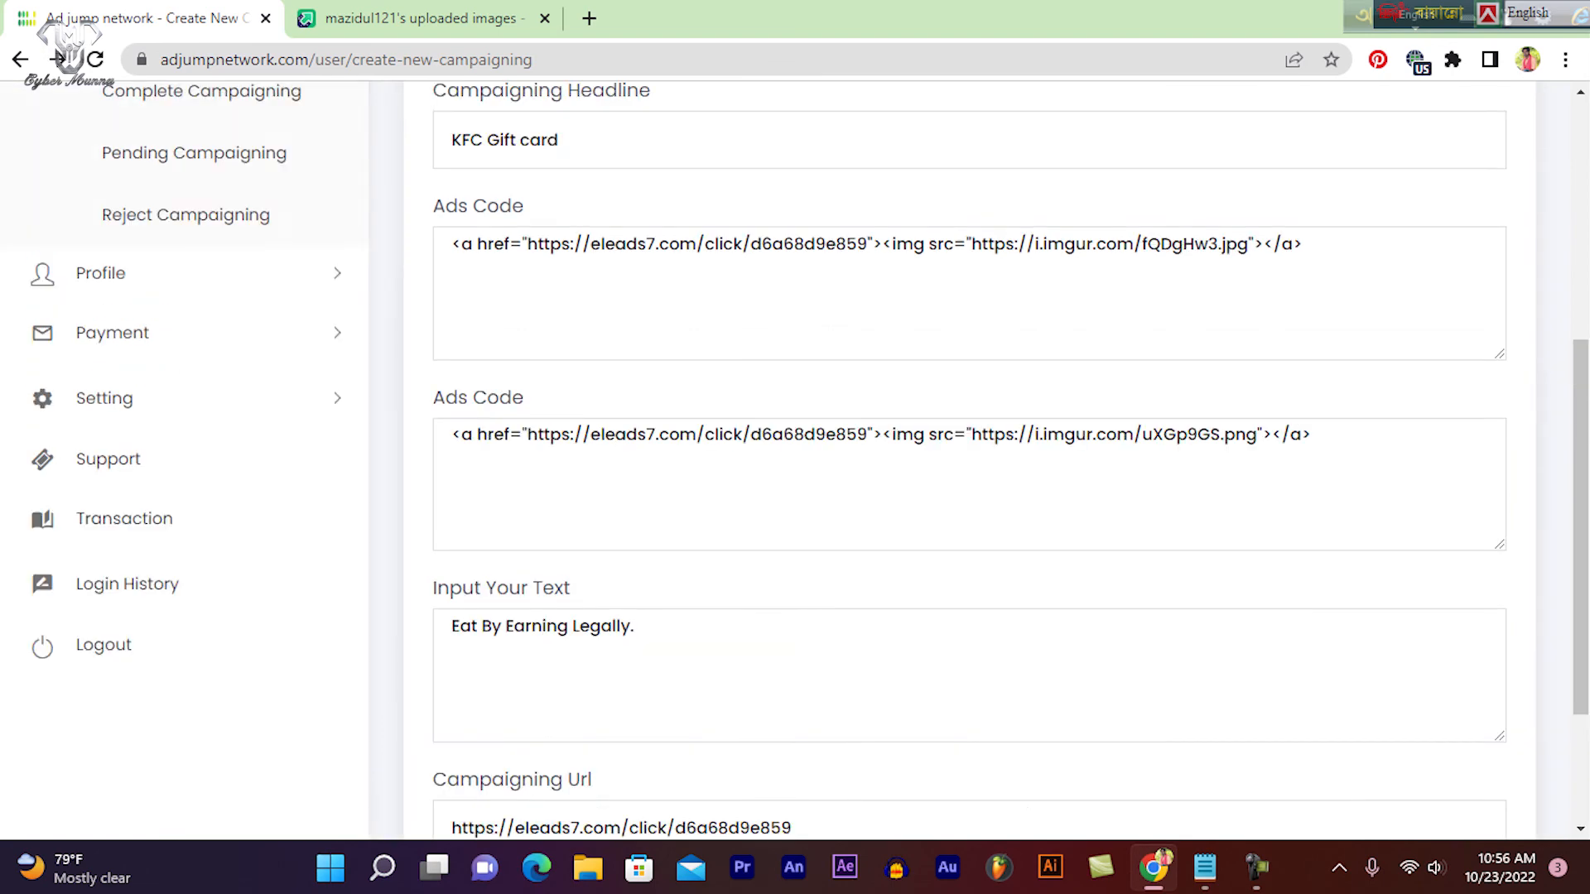
scroll(969, 460, up, 5)
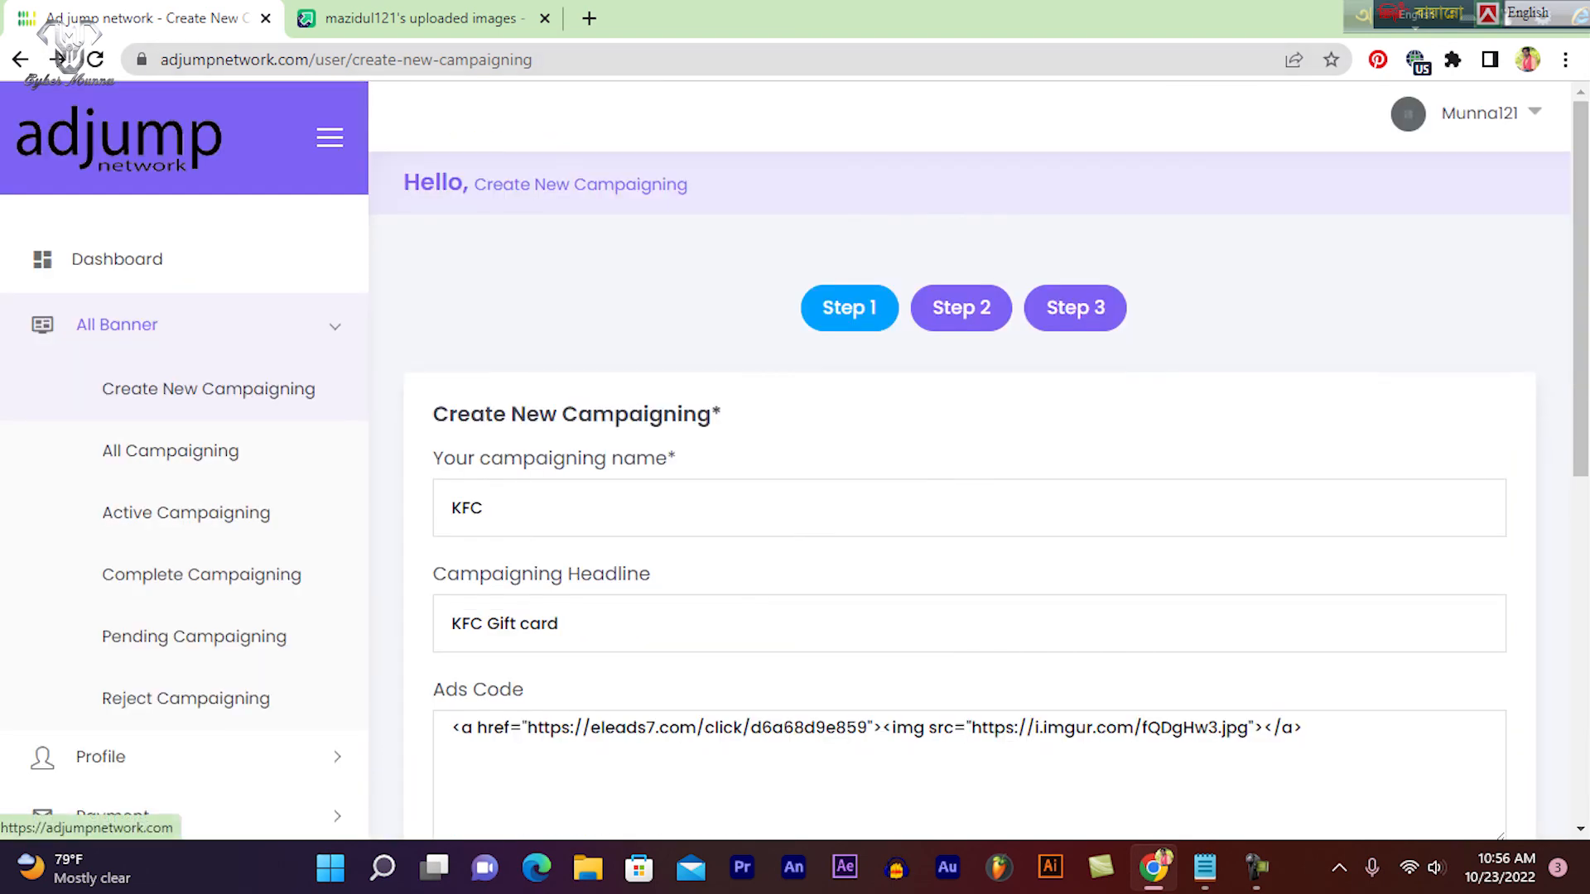
scroll(969, 456, down, 9)
scroll(969, 456, up, 9)
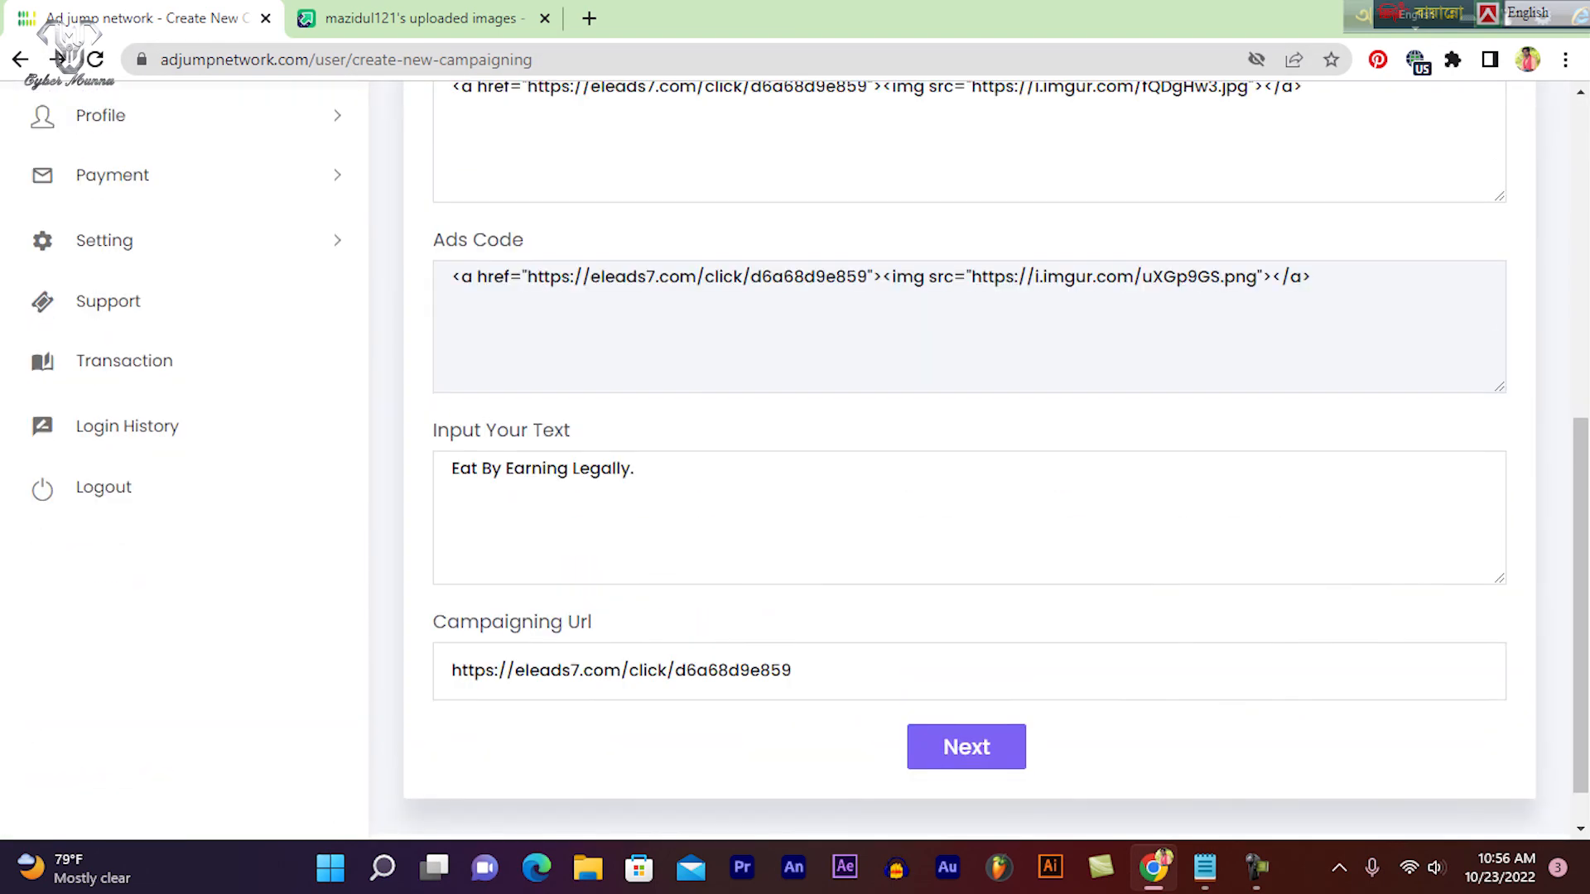